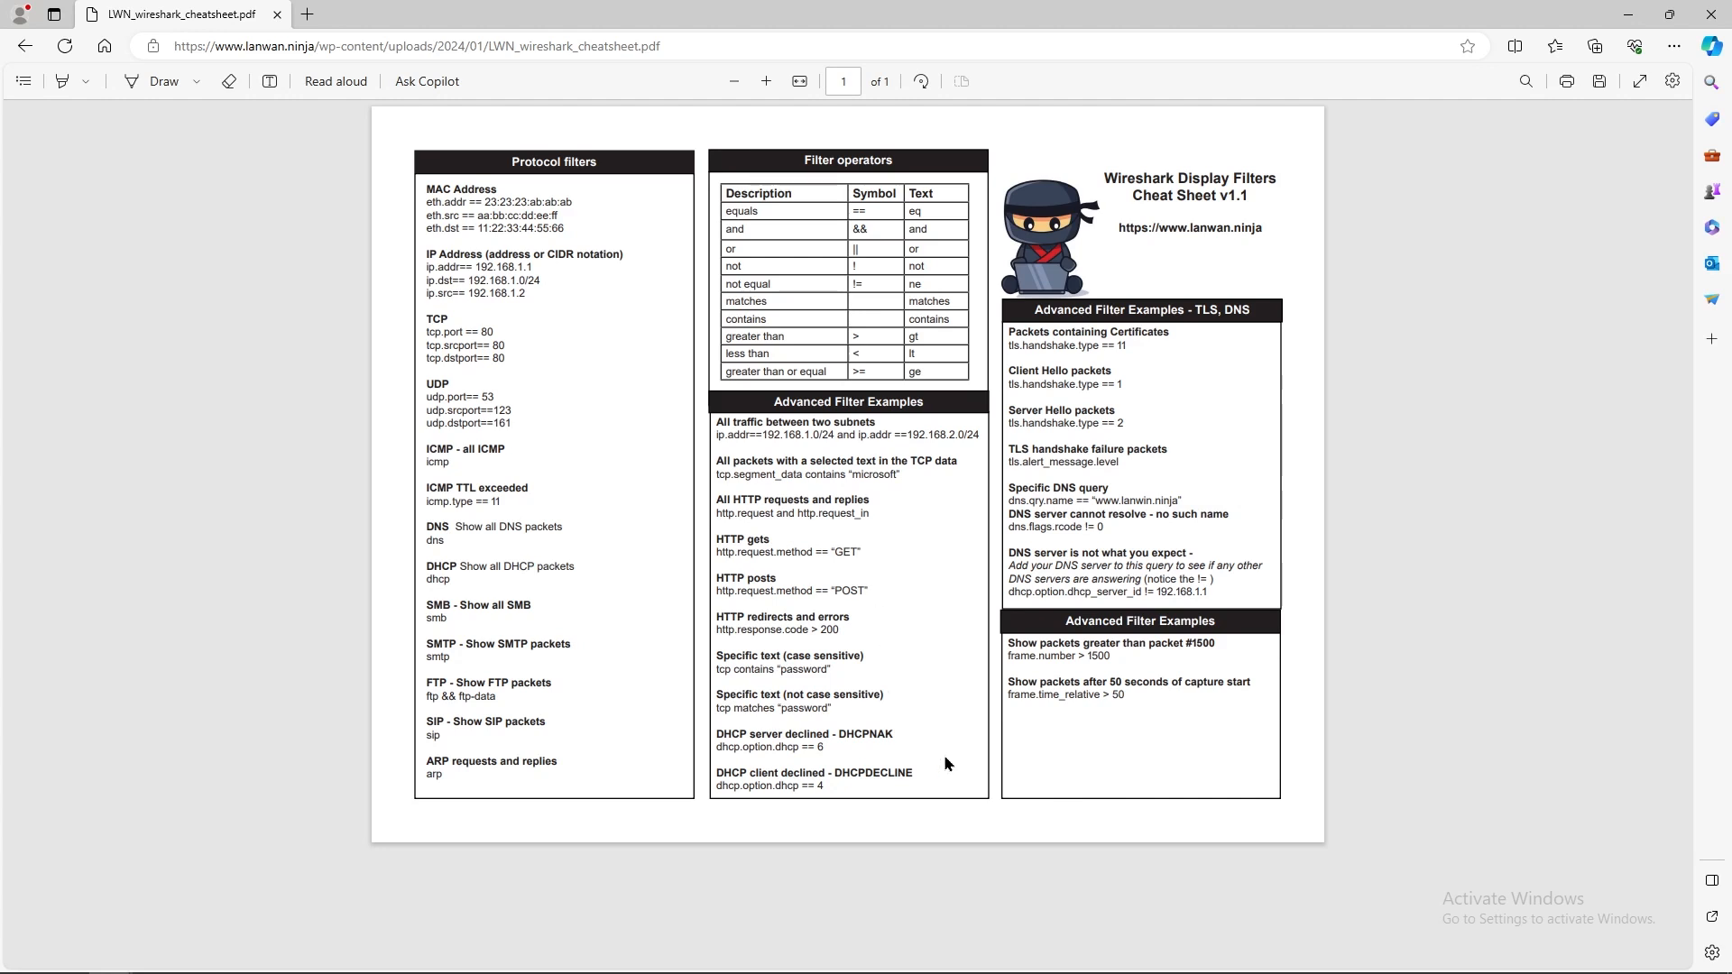
Switch to the capture in Wireshark and filter the packet list with the display filter dns.
mouse_move(1063, 970)
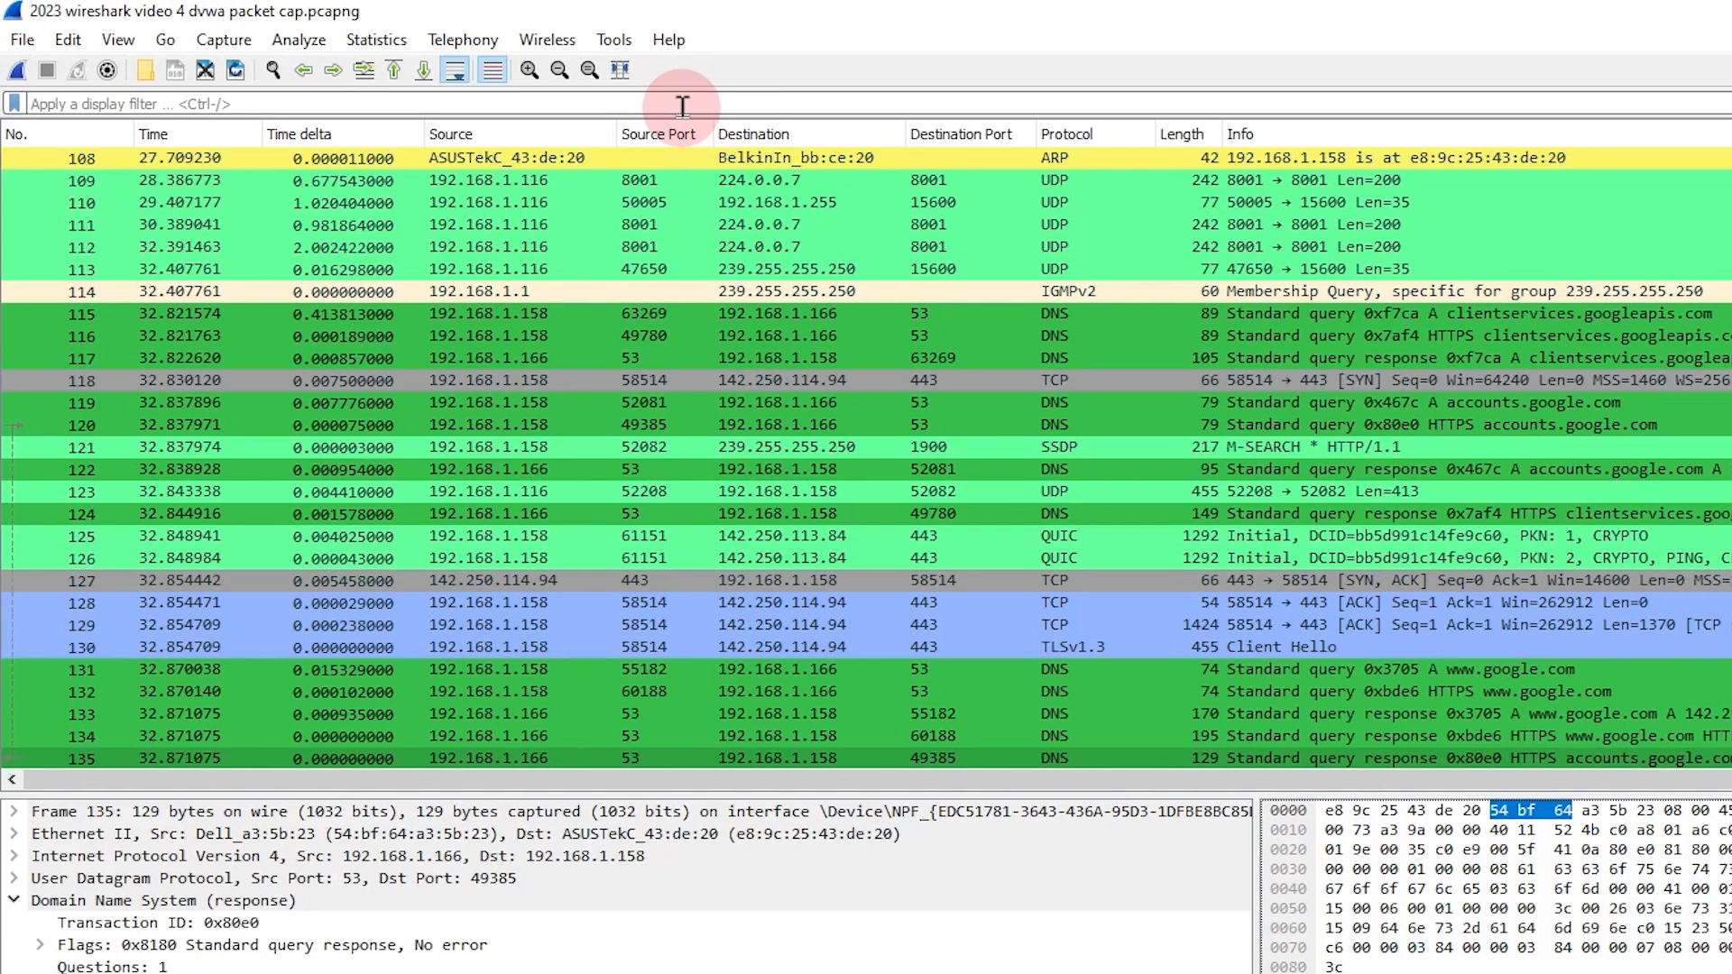
text(dns)
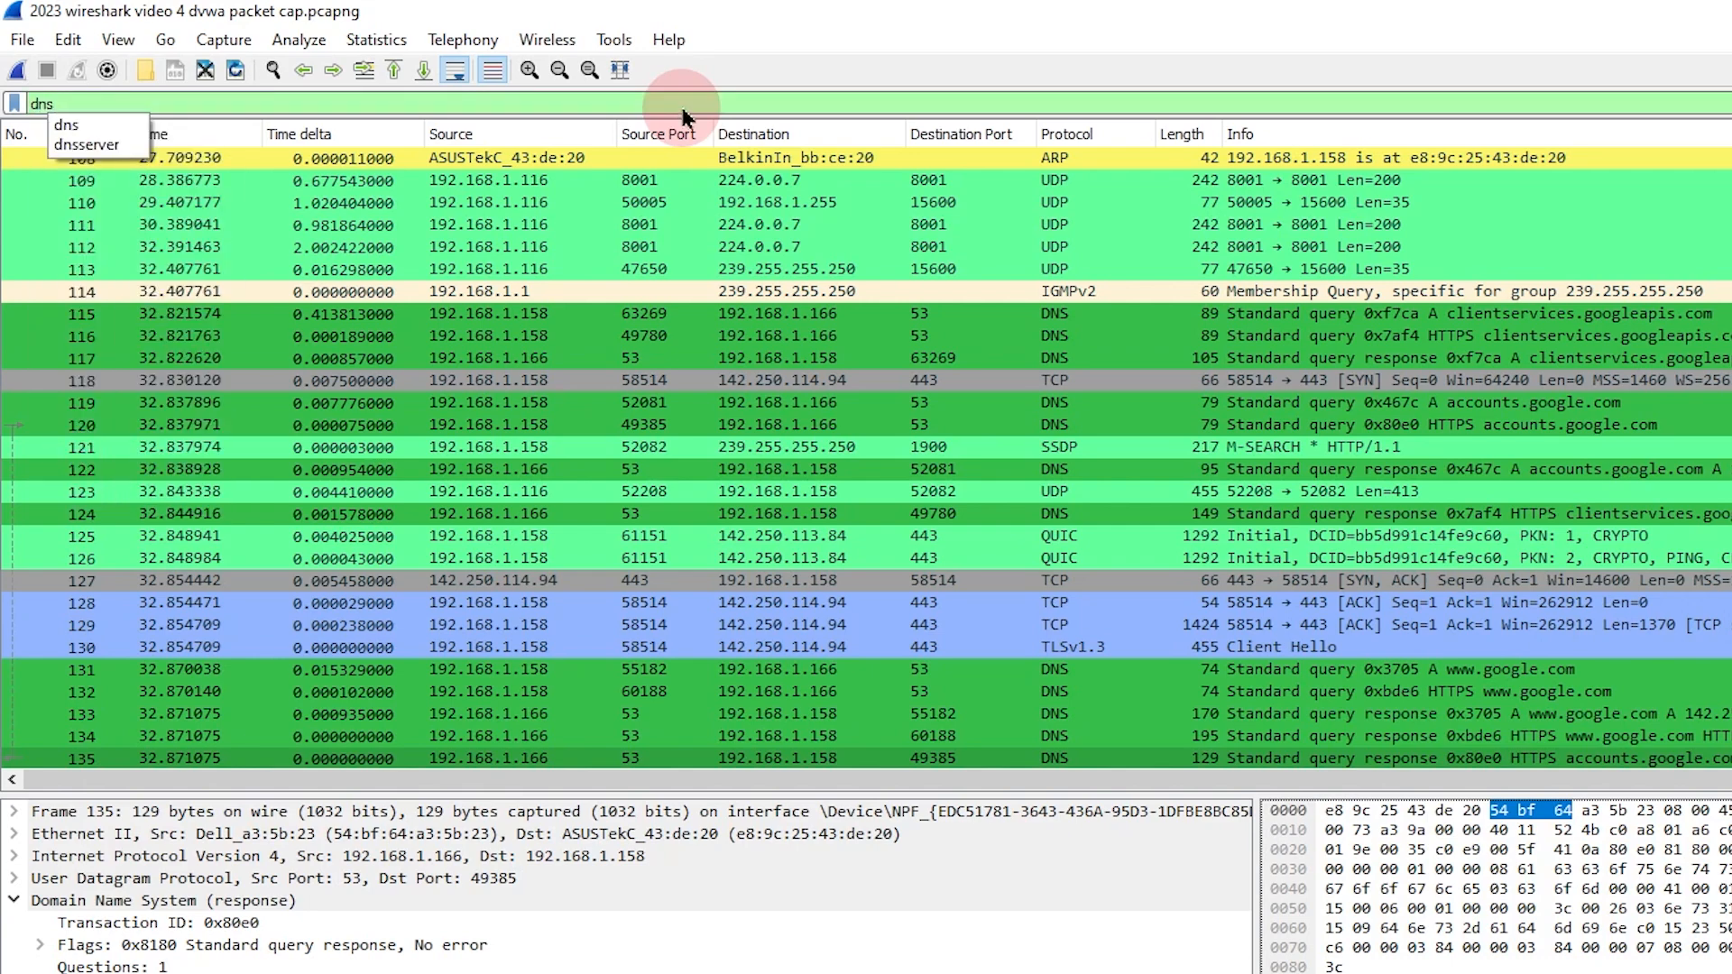
key(Return)
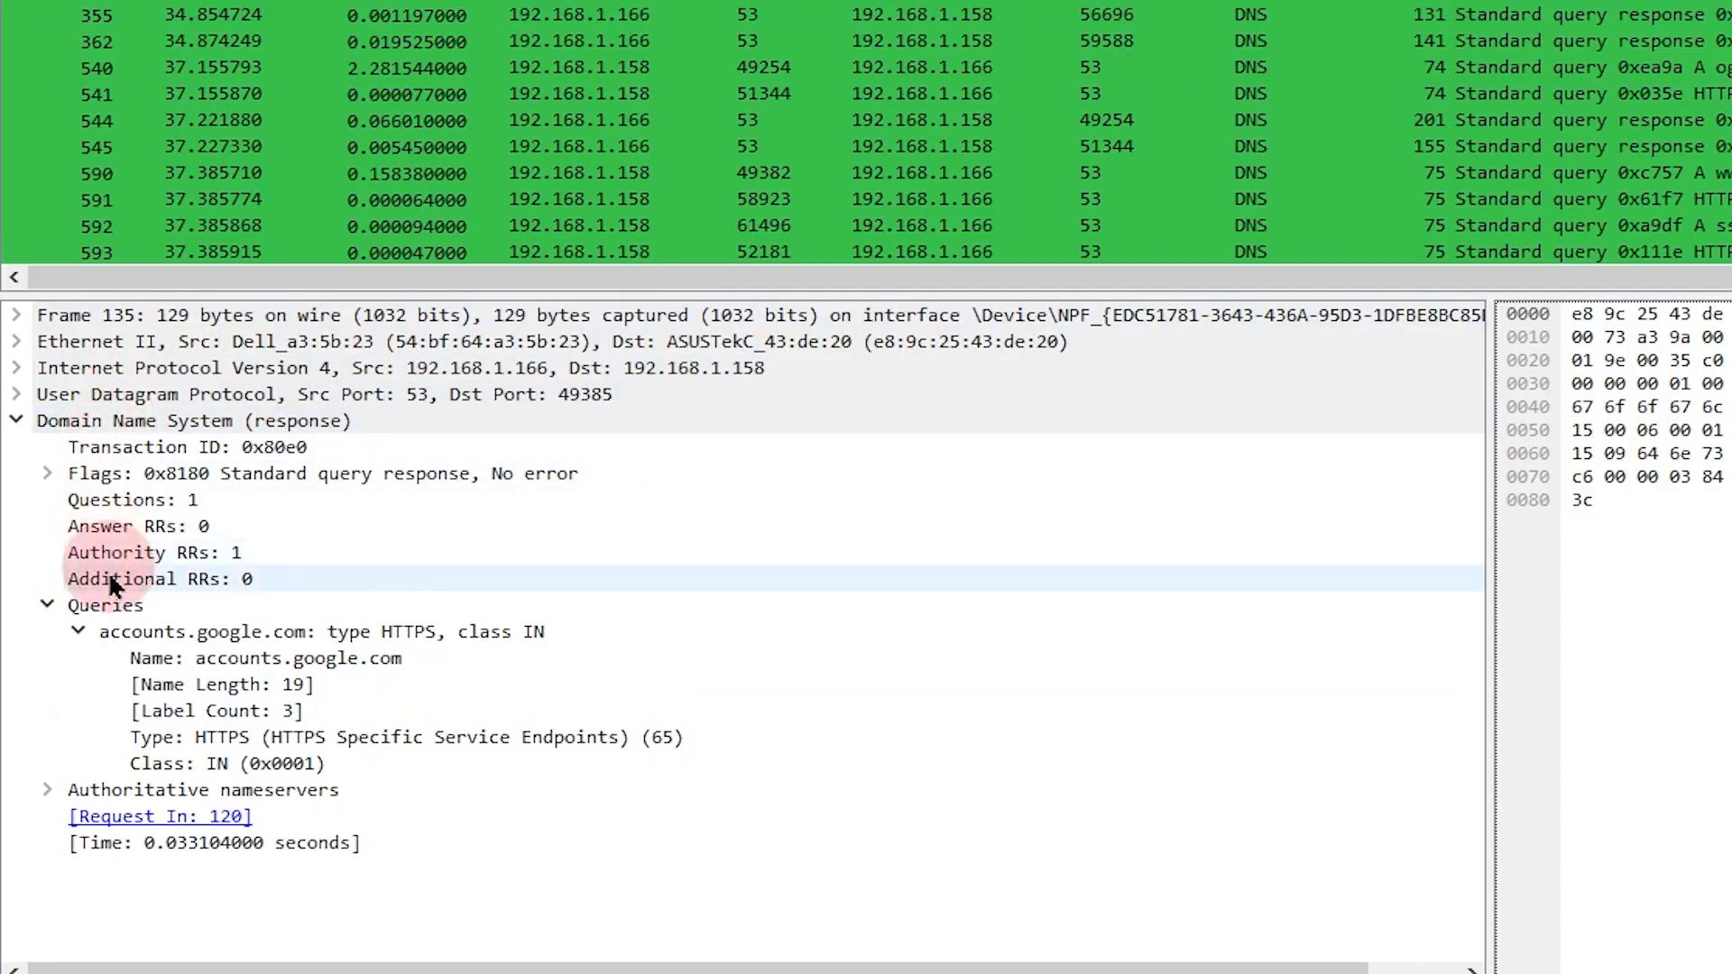
Prepare a display filter from the accounts.google.com query name in the DNS response's packet details.
click(80, 752)
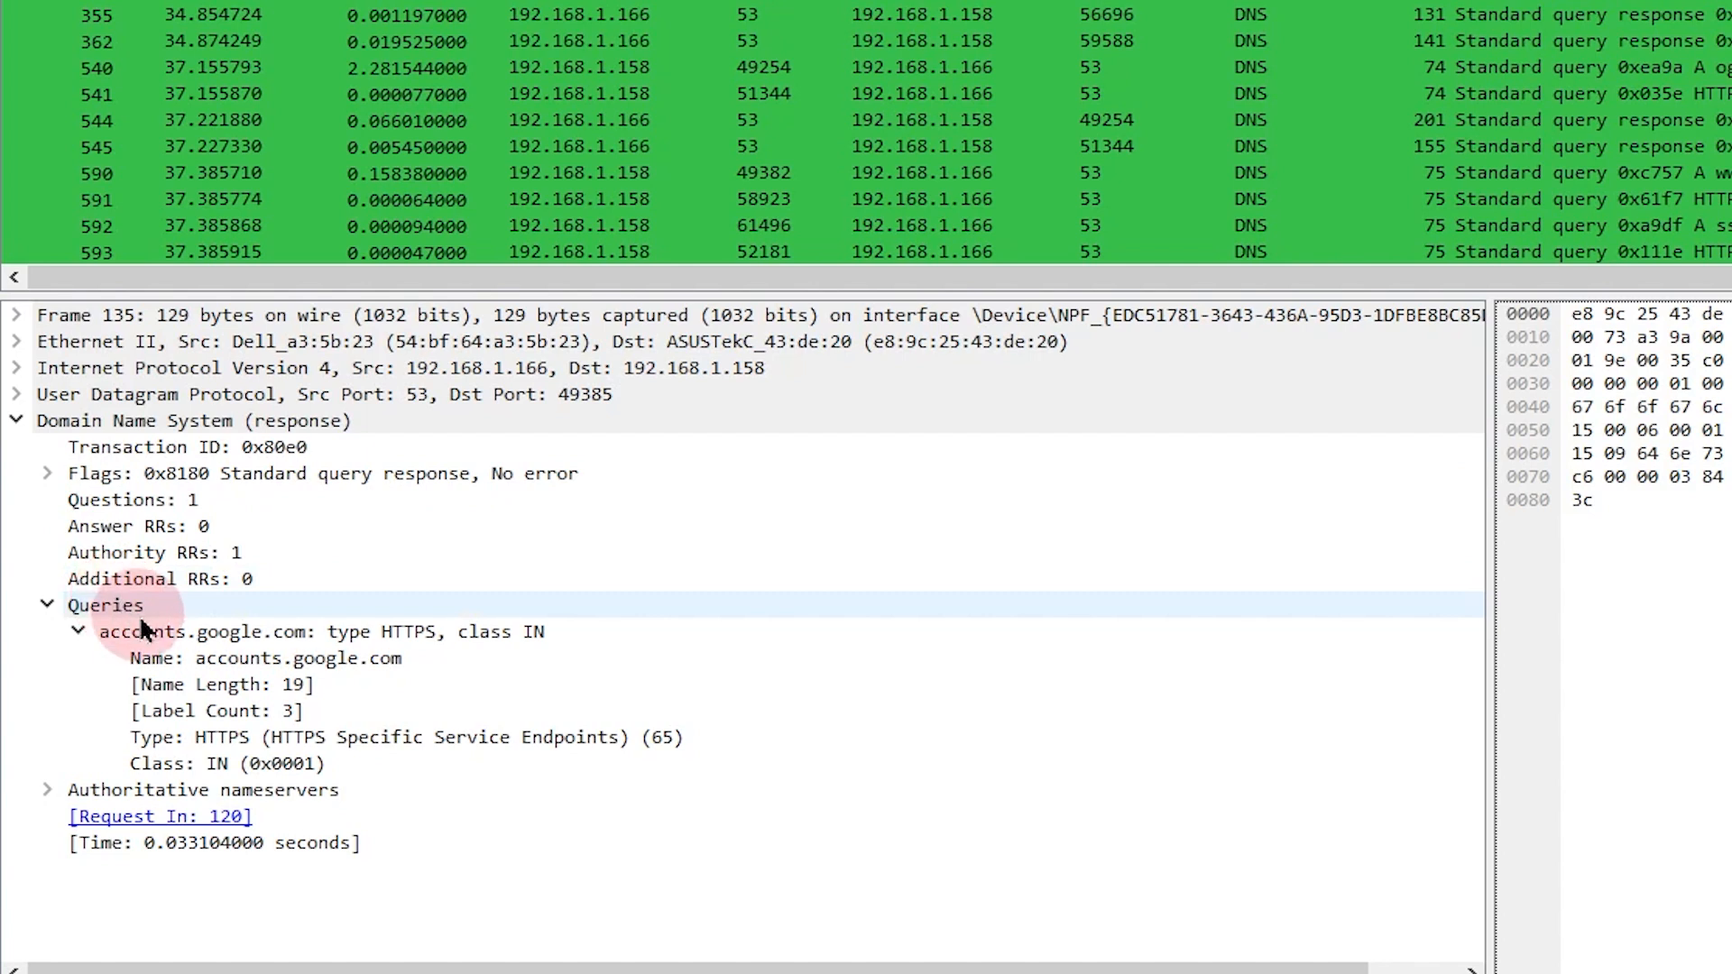
click(215, 664)
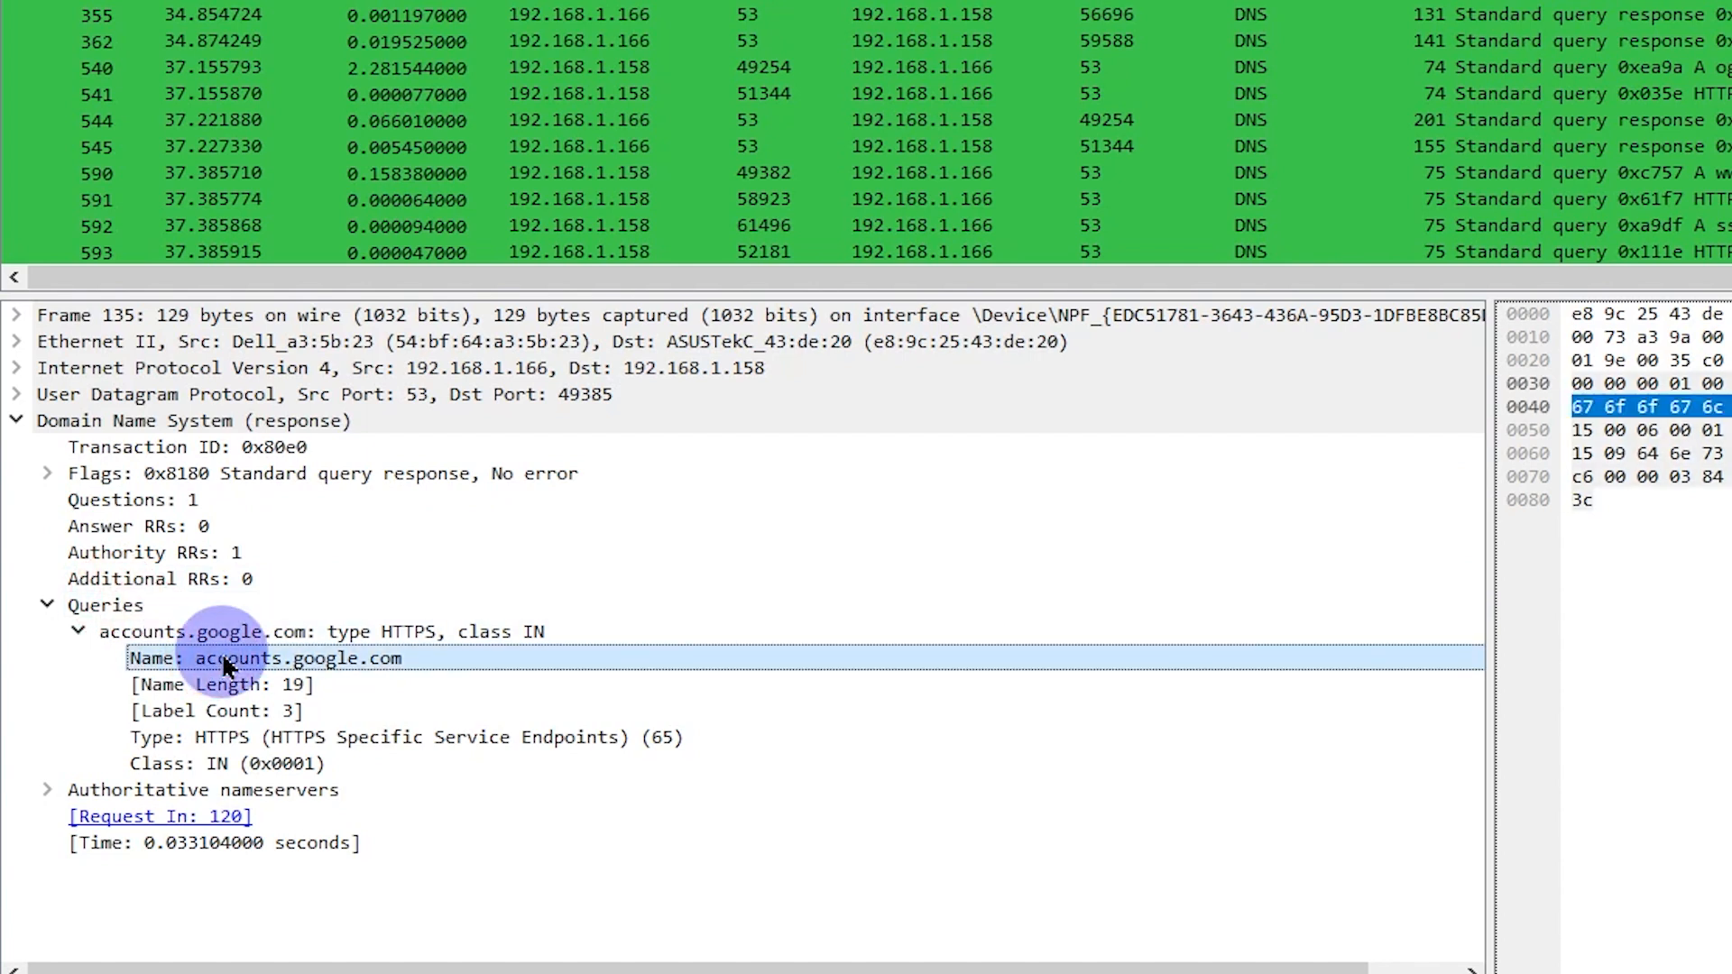
right_click(223, 661)
mouse_move(631, 178)
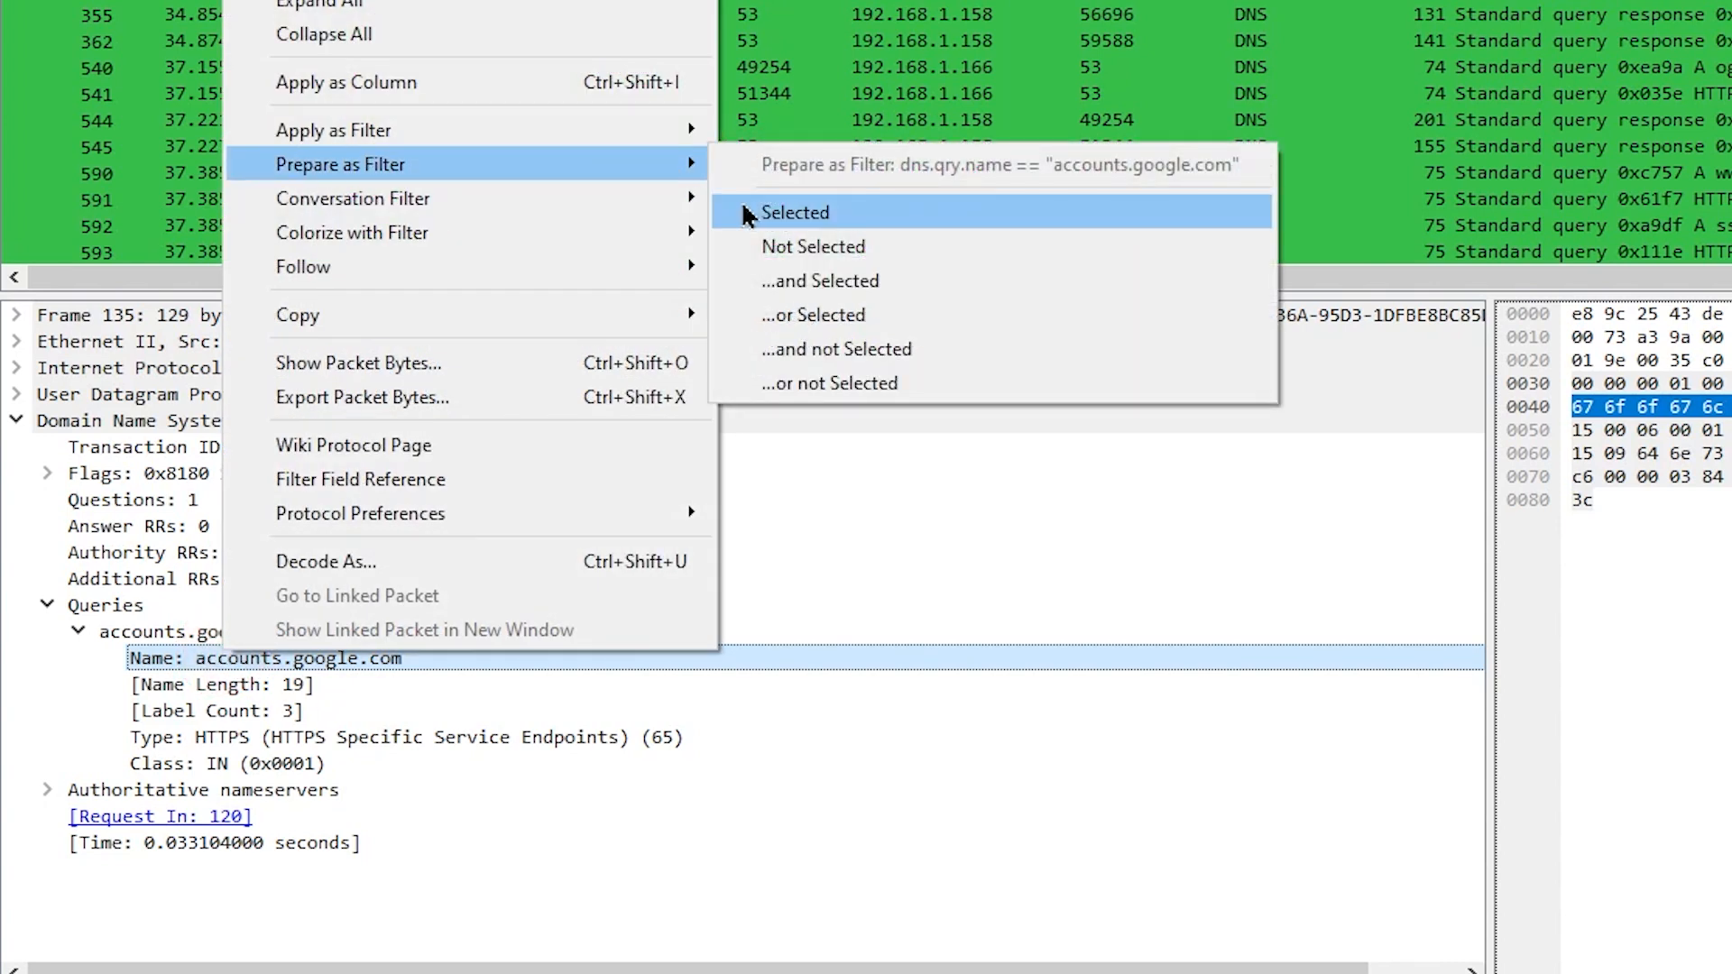
click(794, 213)
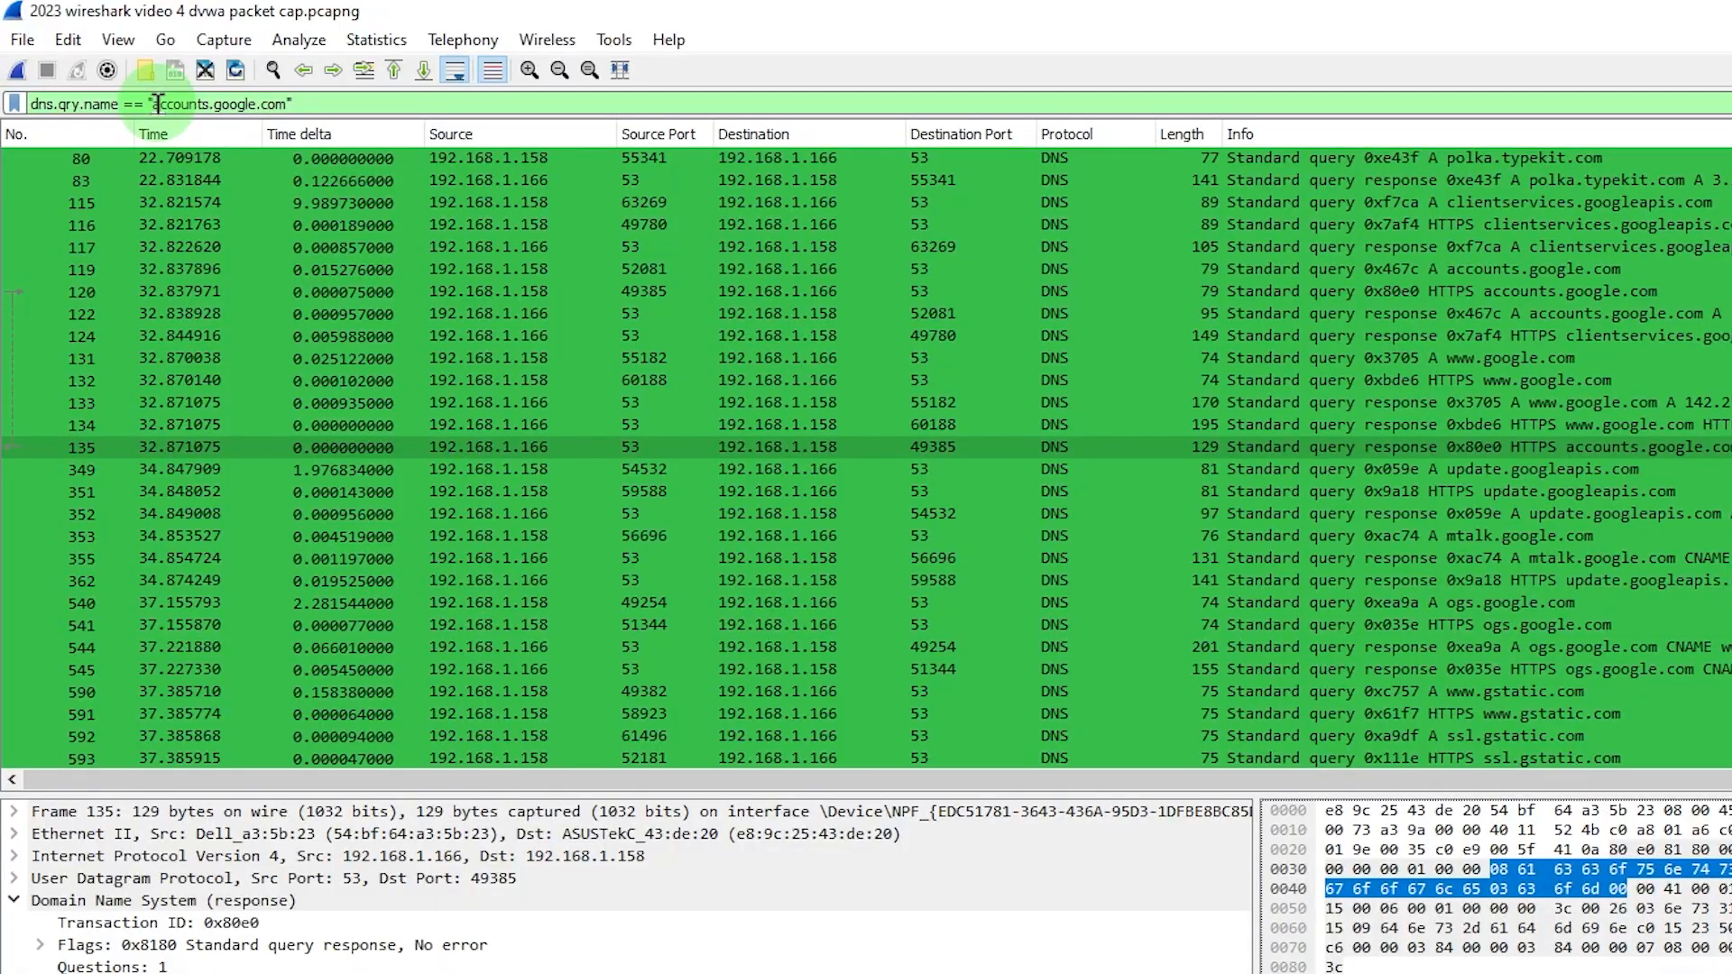
drag(155, 104, 287, 103)
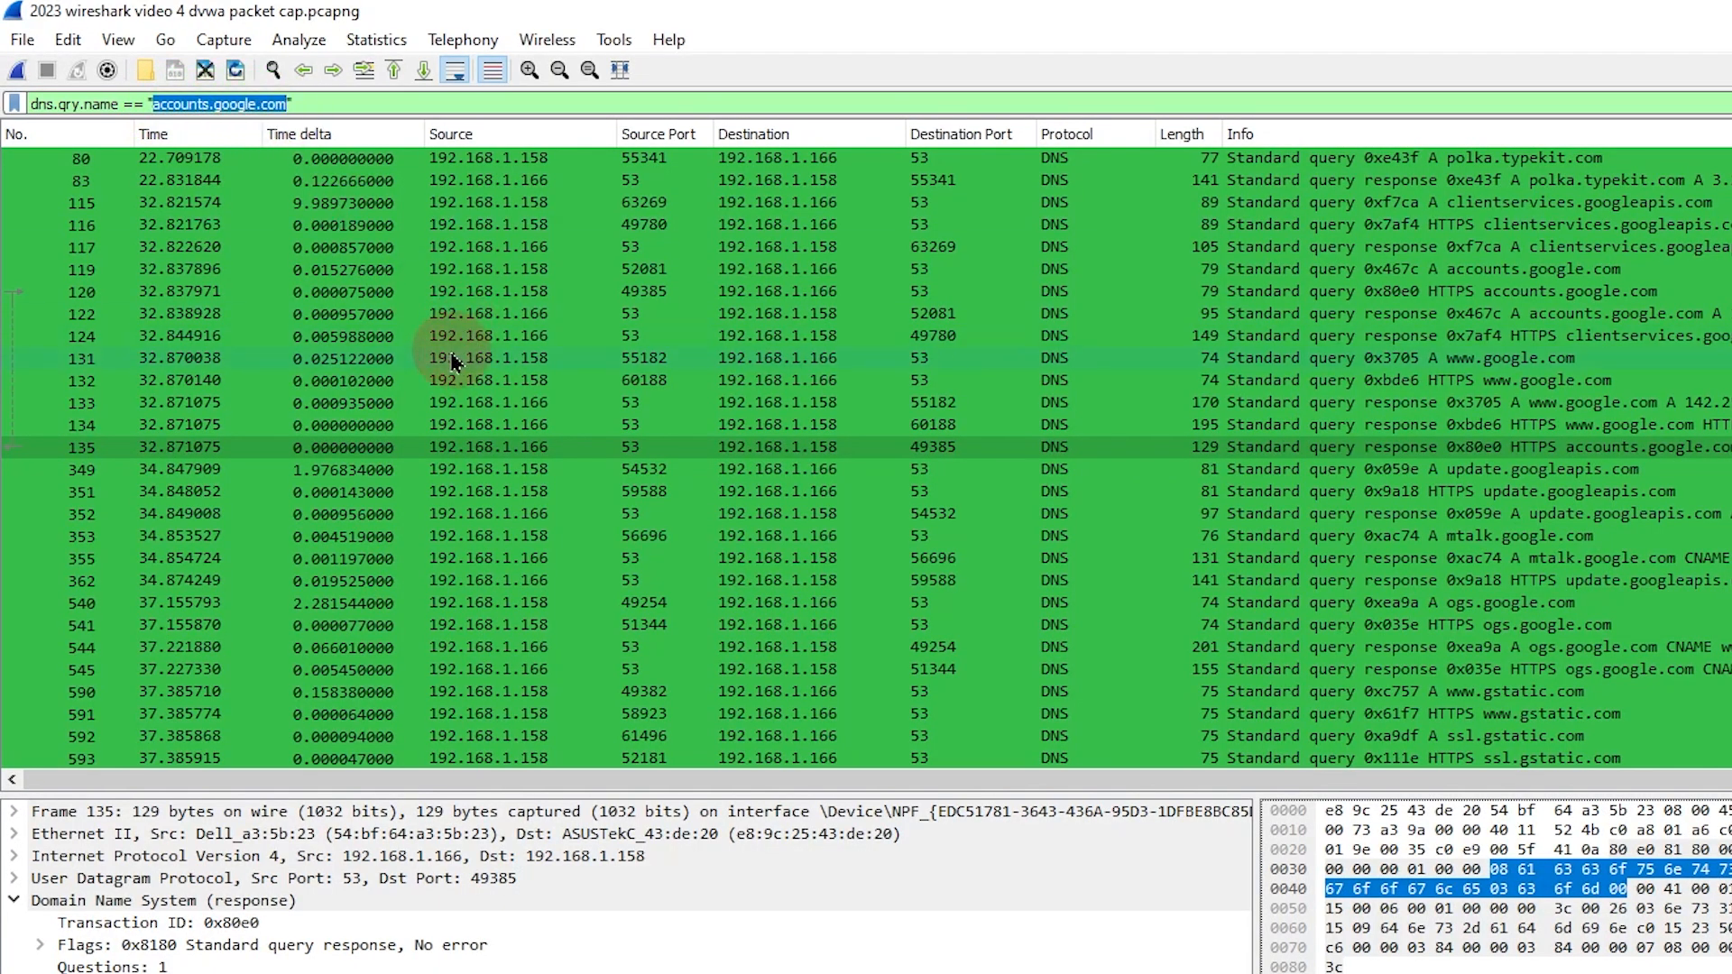
text(www.lanwan.ninja)
key(Return)
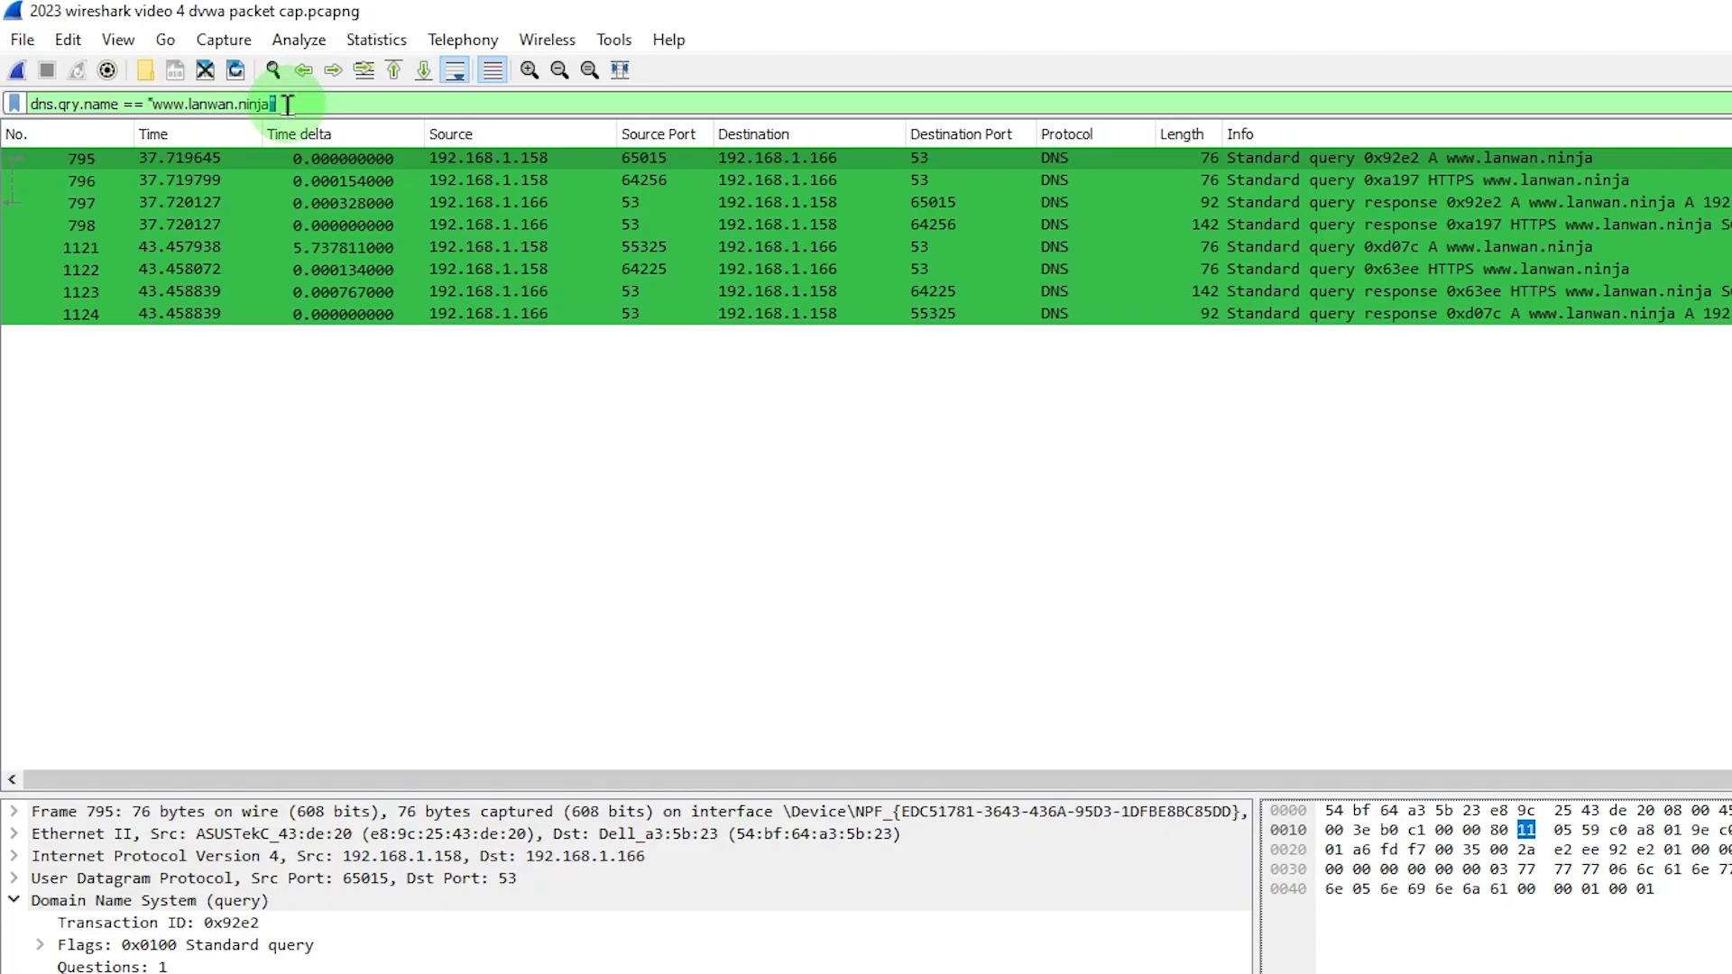
Replace the display filter with ip.addr==192.168.1.158 and ip.addr==192.168.1.166, and apply it.
triple_click(196, 75)
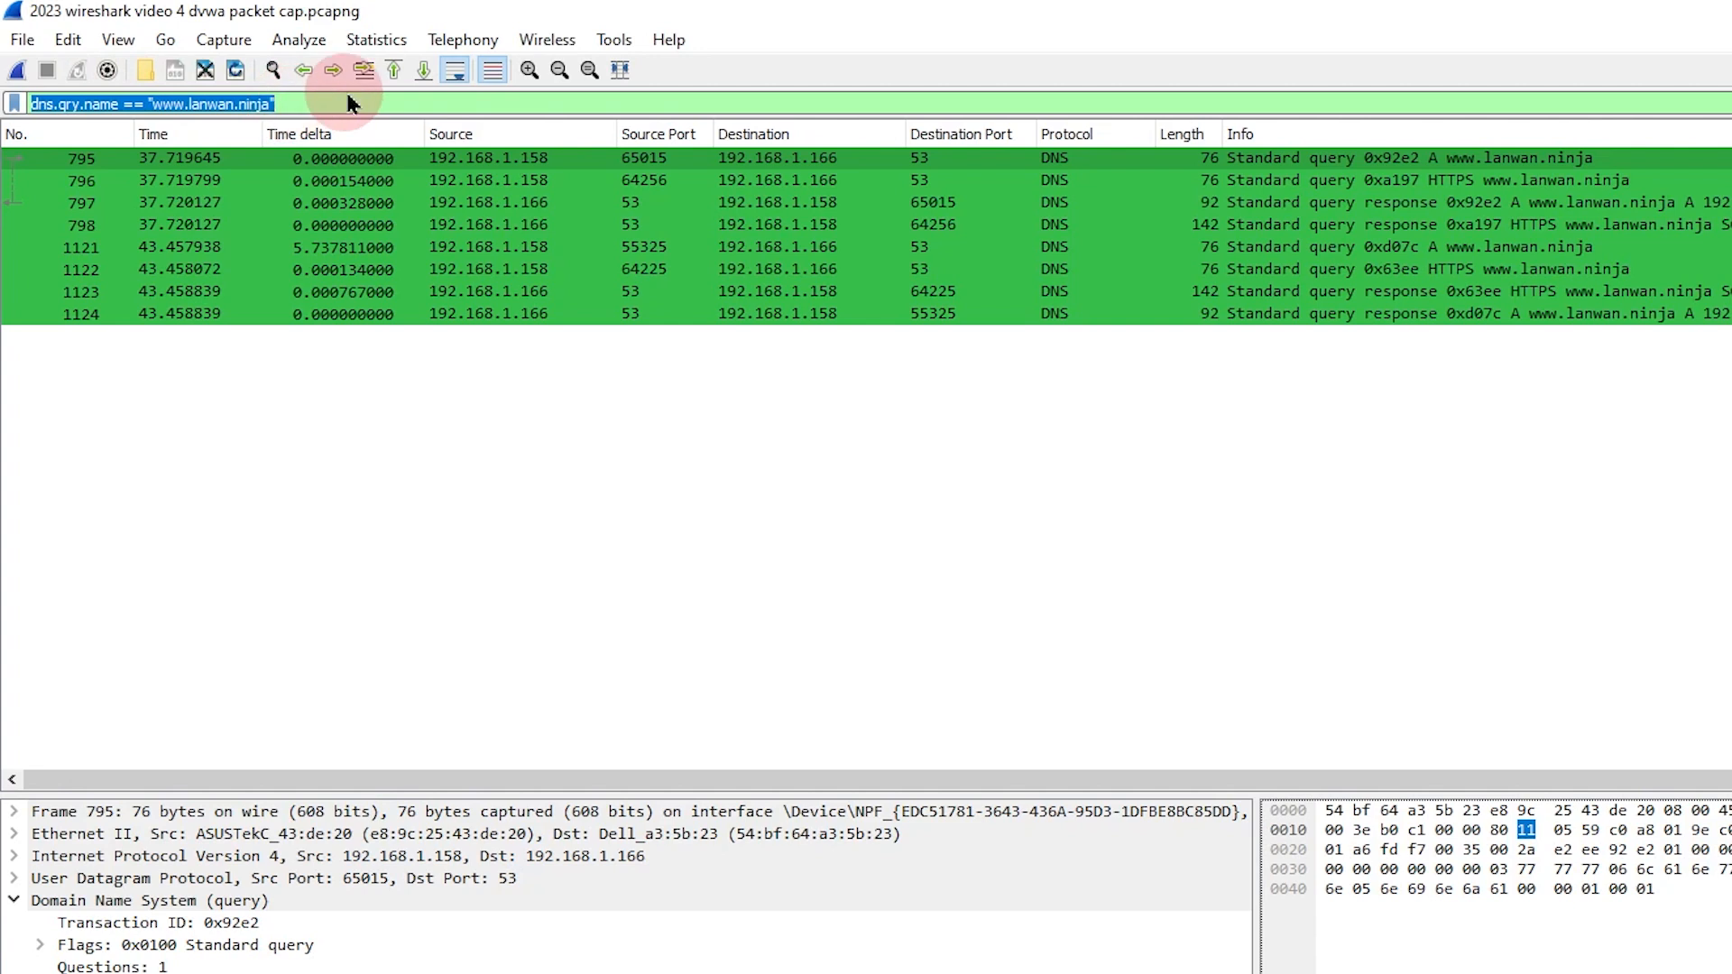
text(ip.addr)
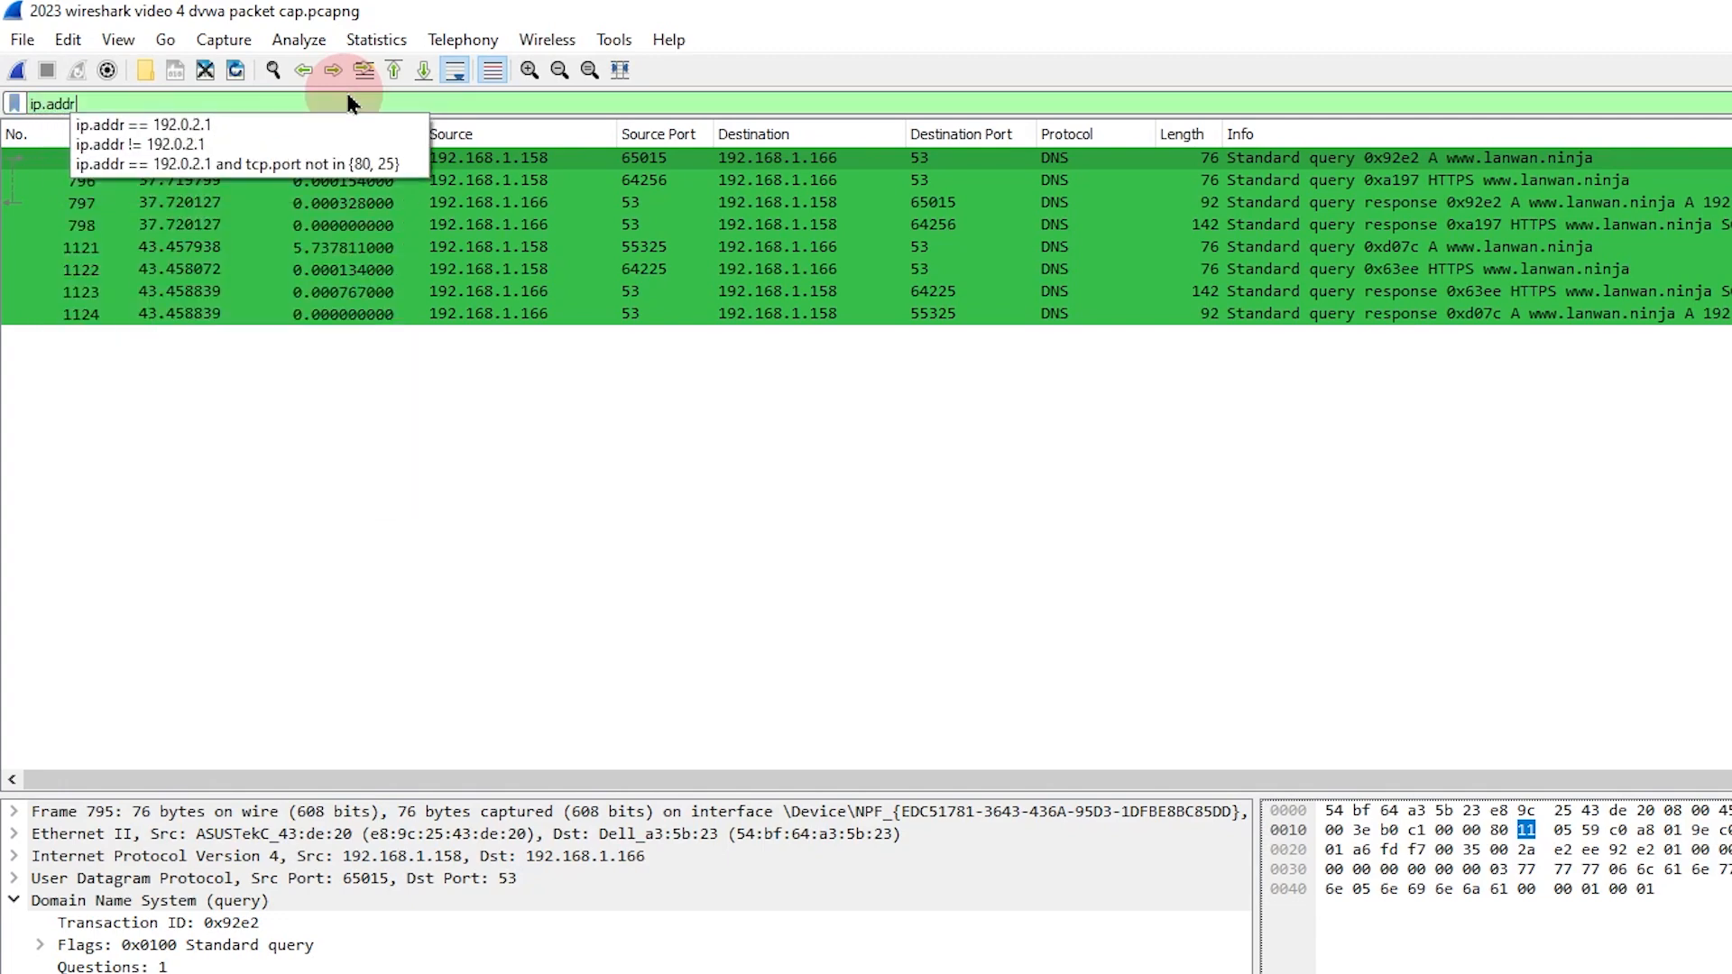
text(==192.168.1.158 )
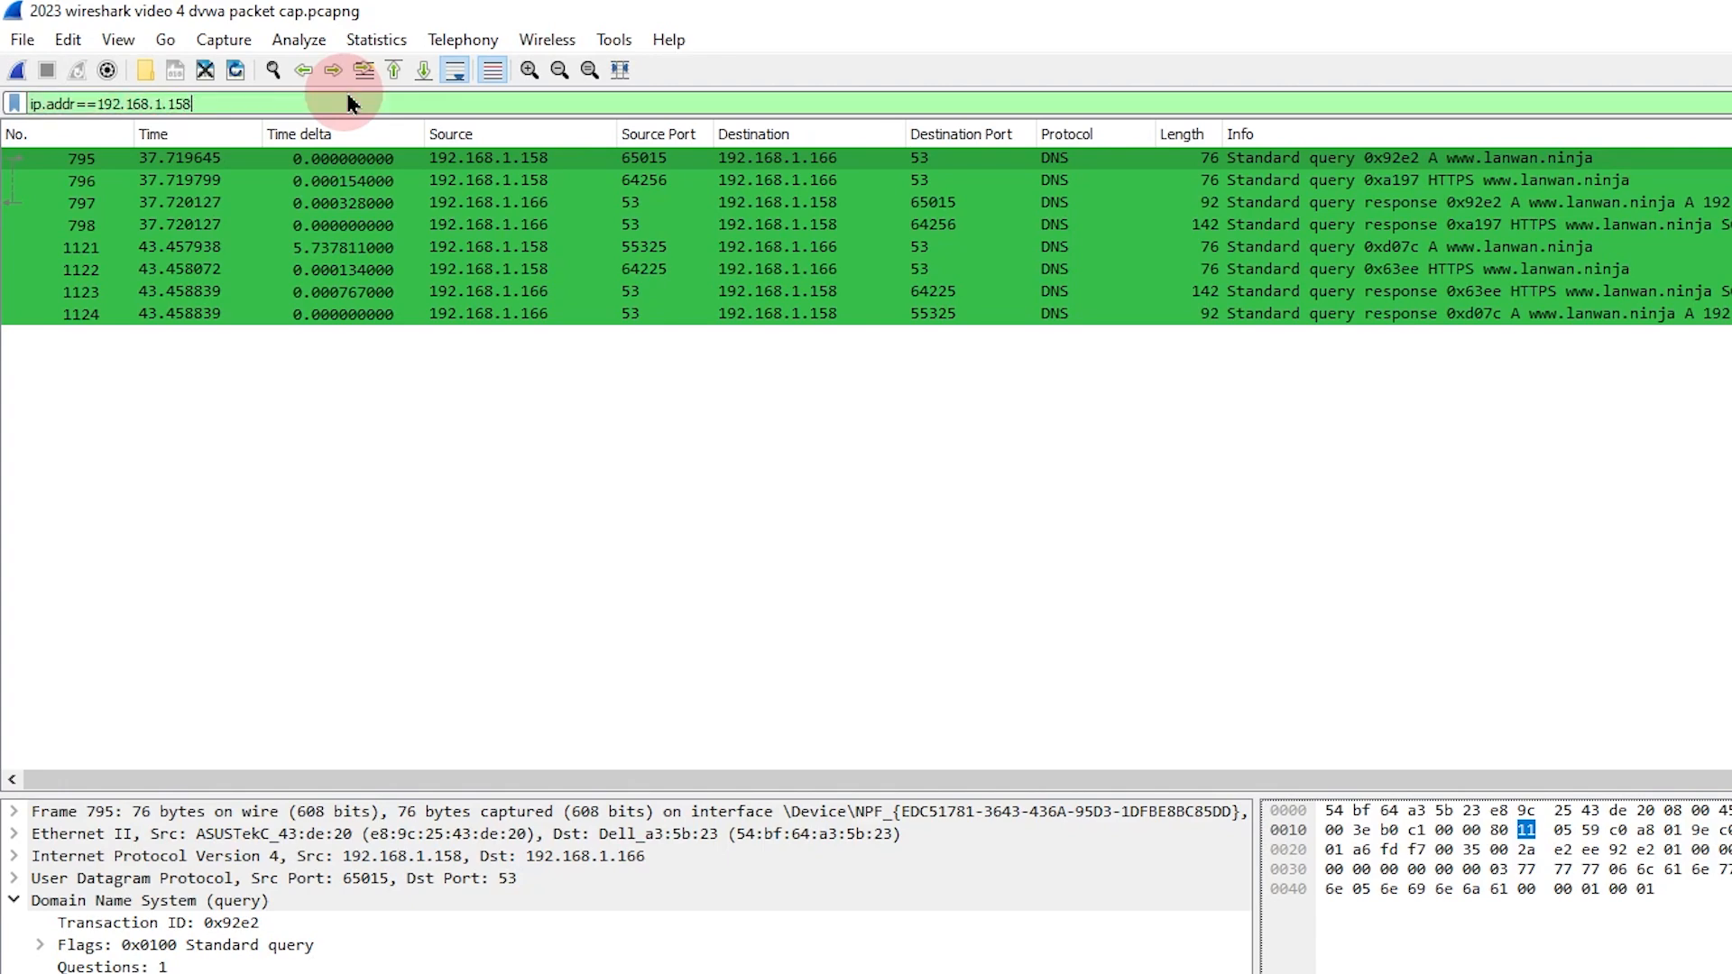
text(and ip)
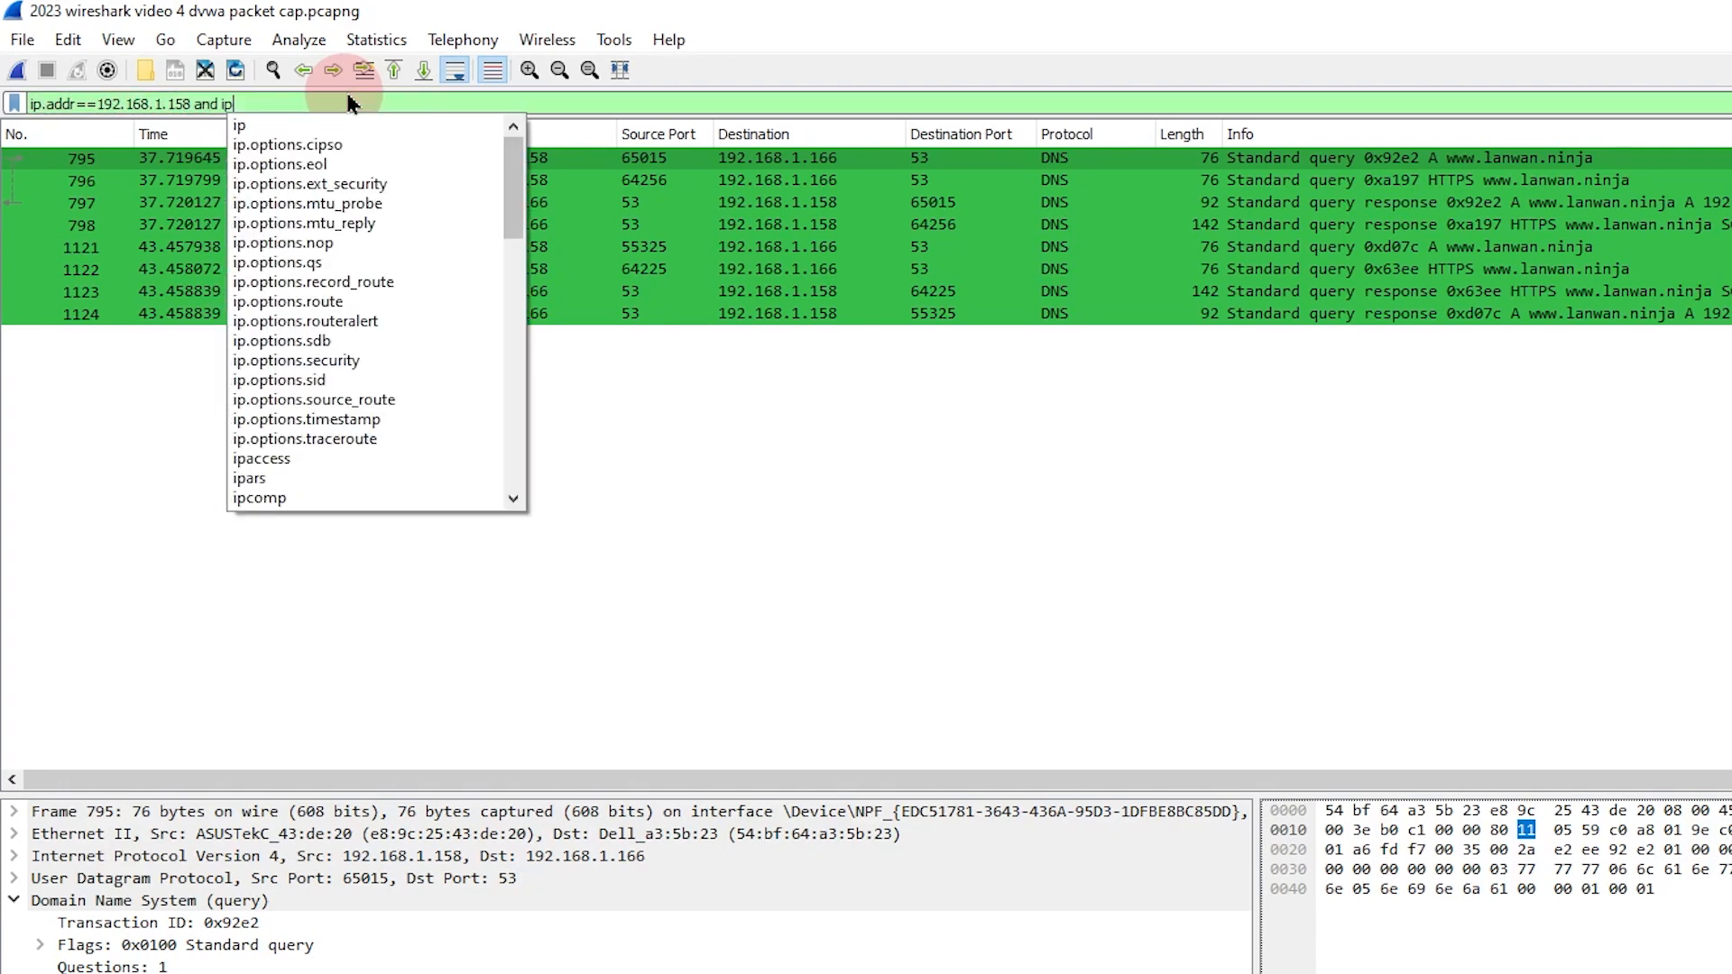
text(.addr==19)
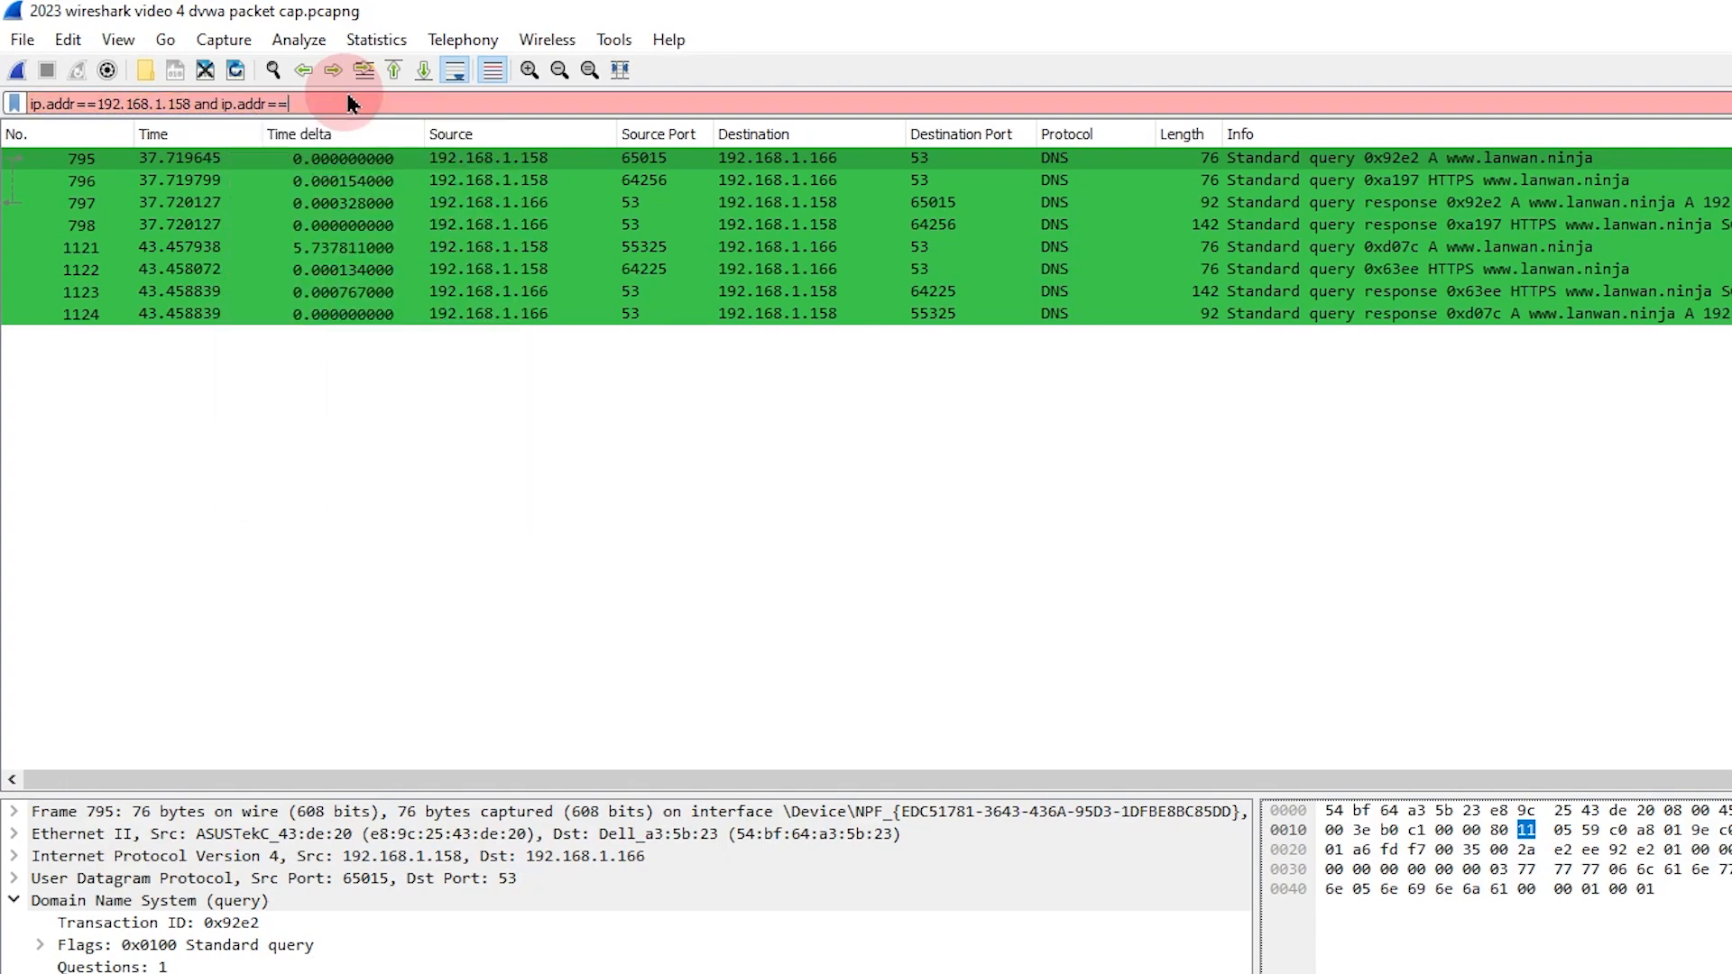
text(2.168)
text(.1.166)
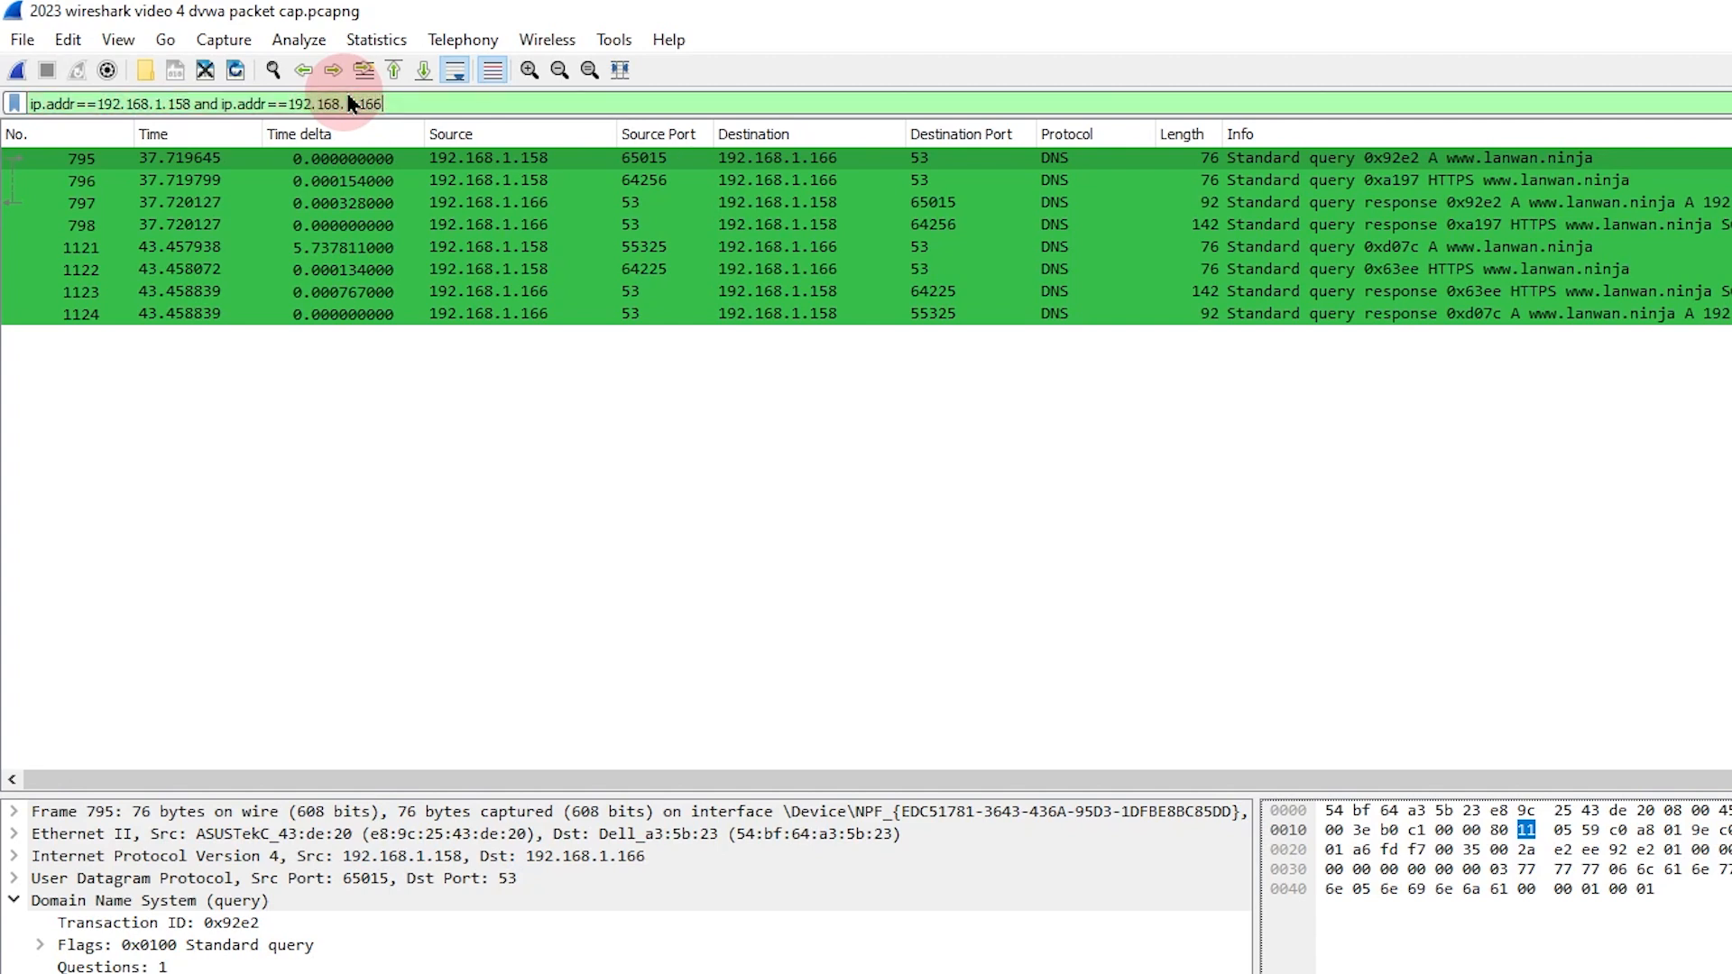
key(Return)
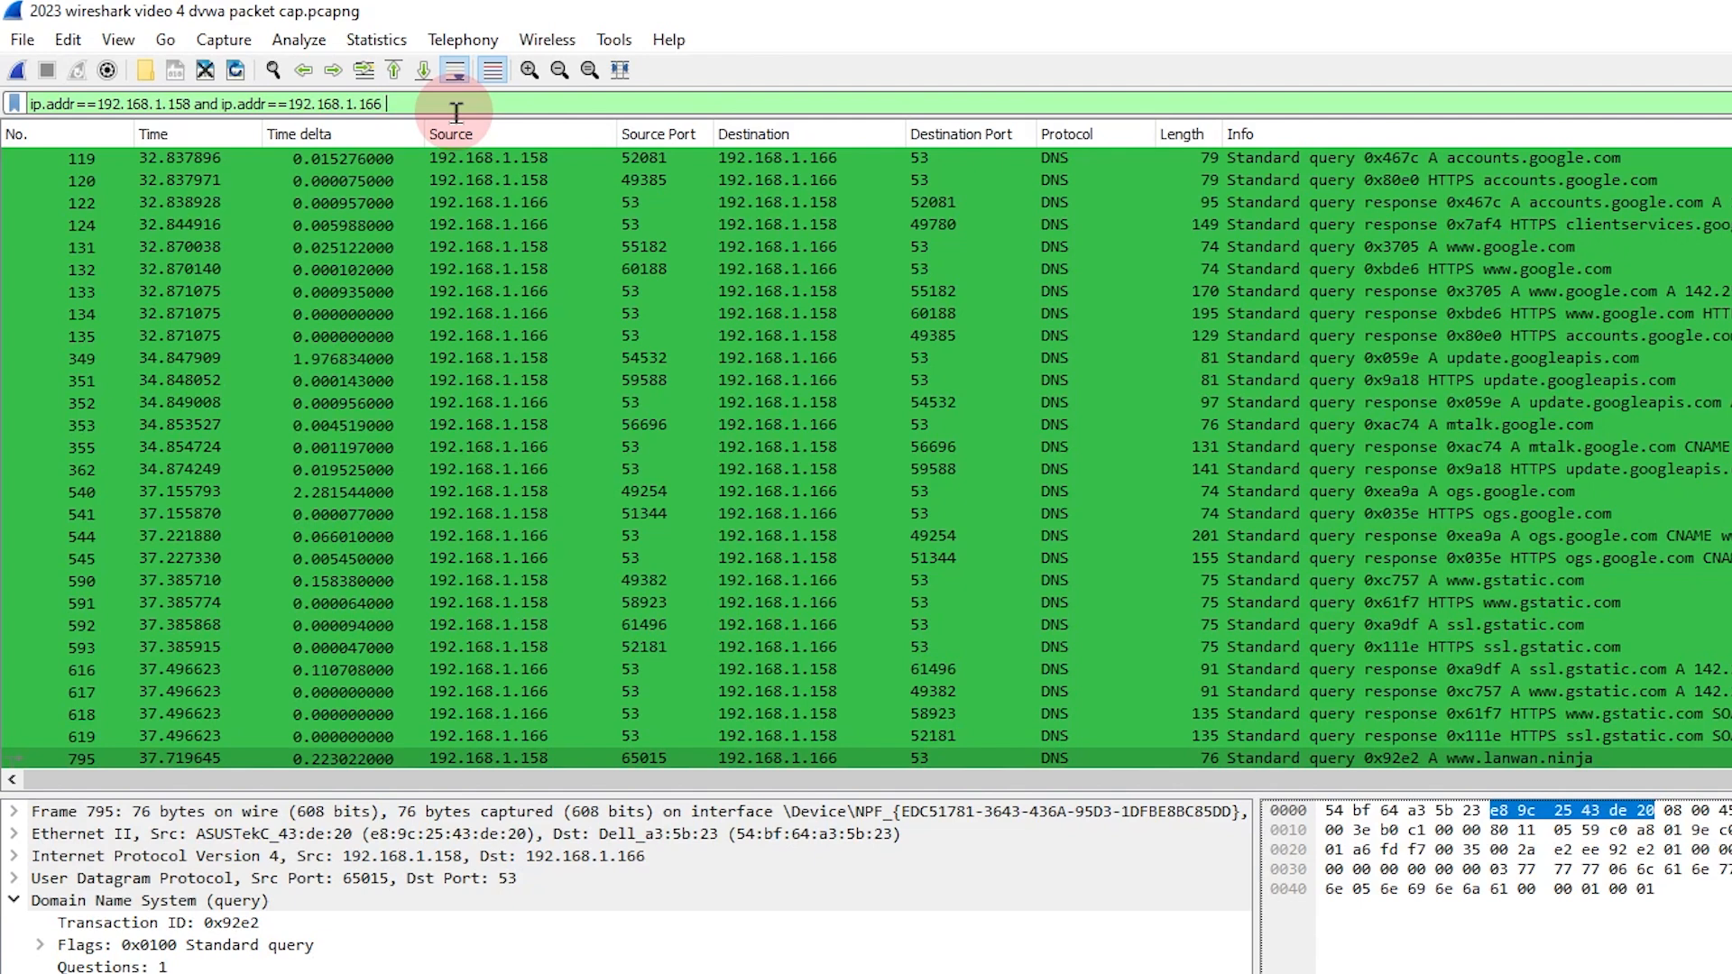
Extend the display filter with "and !dns" to exclude DNS traffic between the two hosts.
text(and)
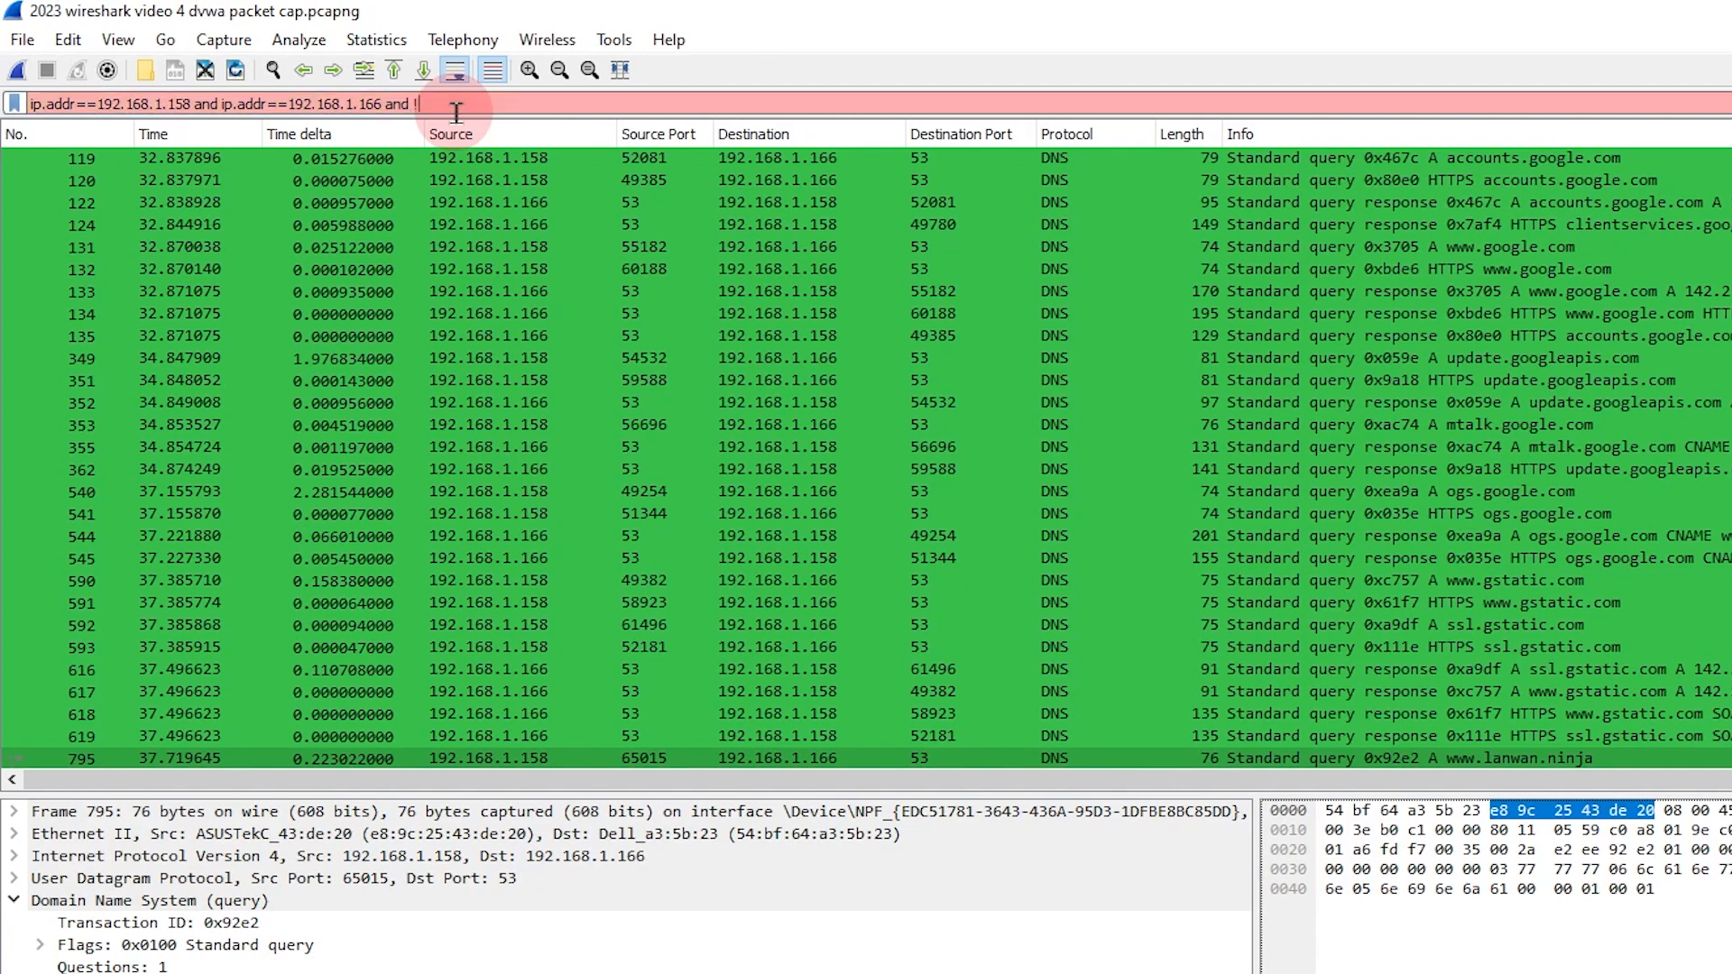
text( !dns)
key(Return)
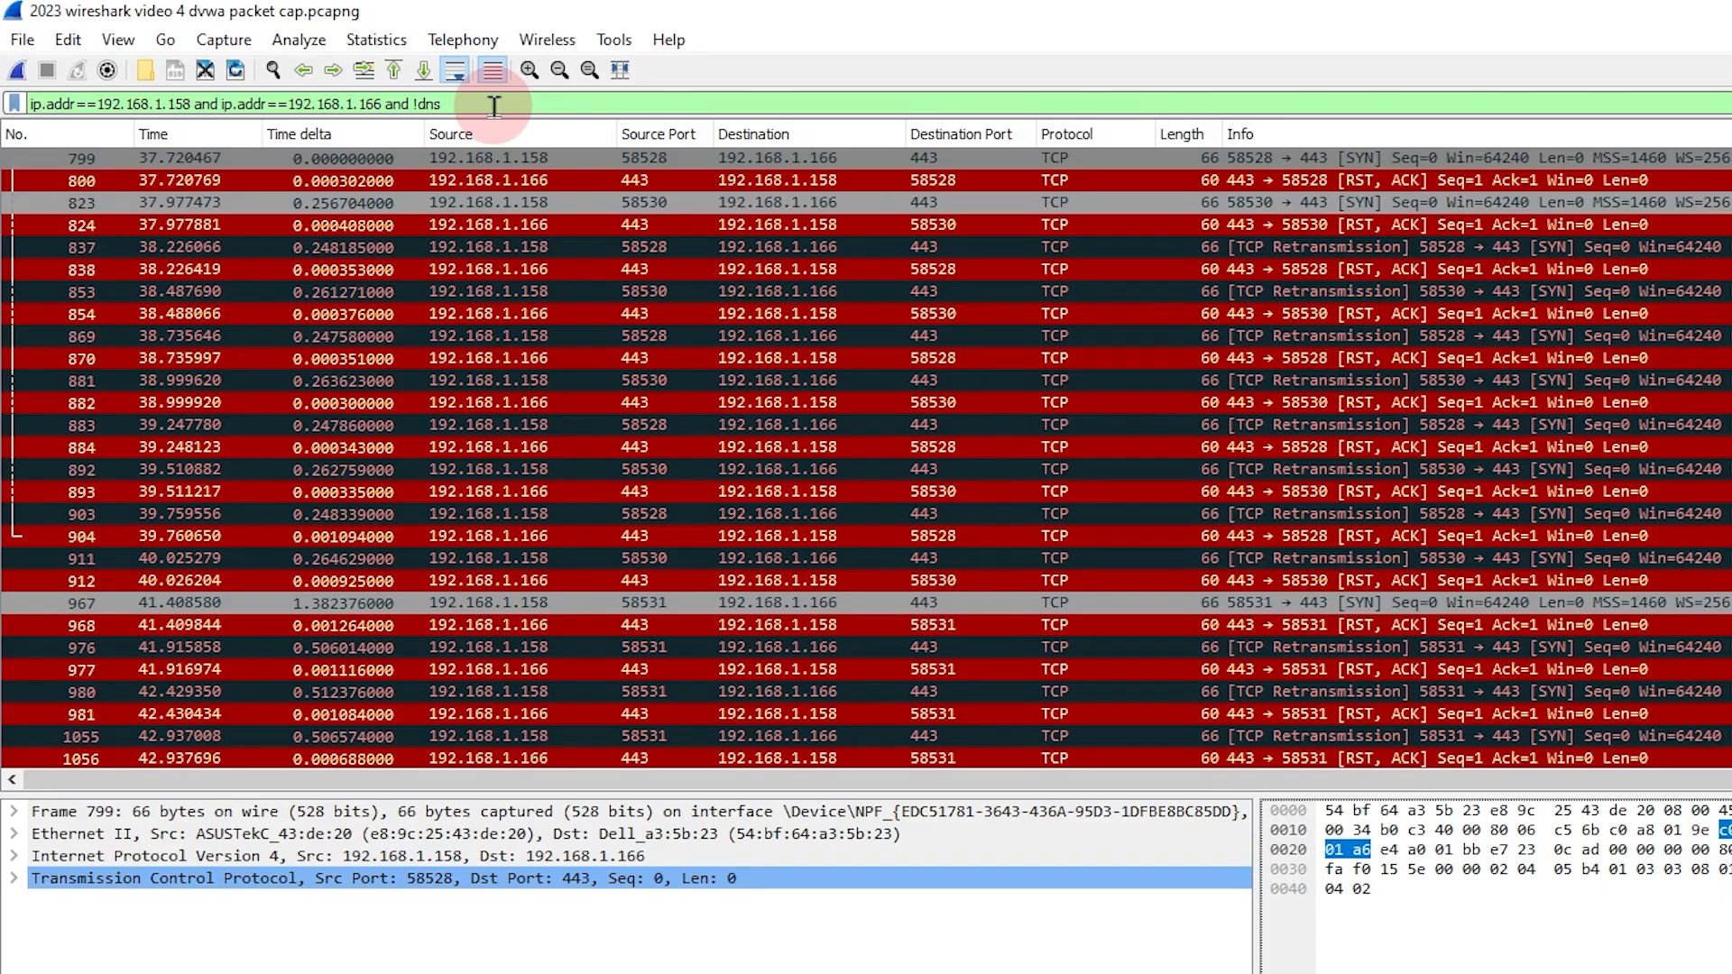
Extend the display filter with "and !tcp.port==443" to exclude traffic on TCP port 443.
text(and !)
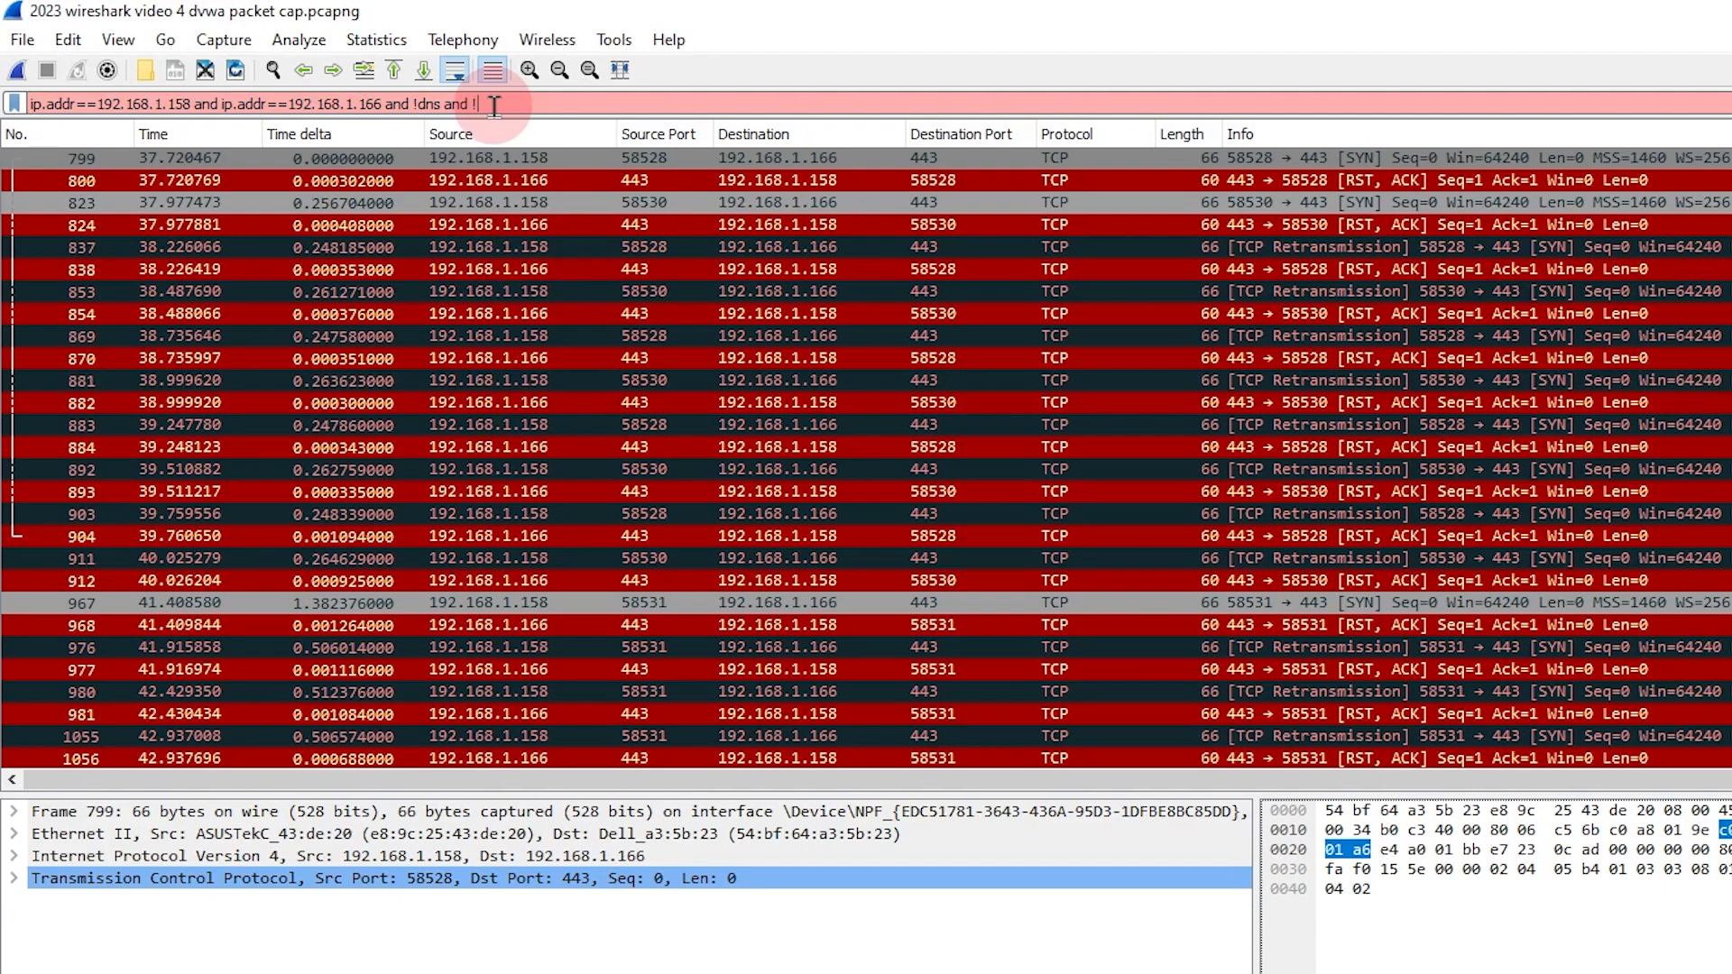
text(tcp.port==443)
key(Return)
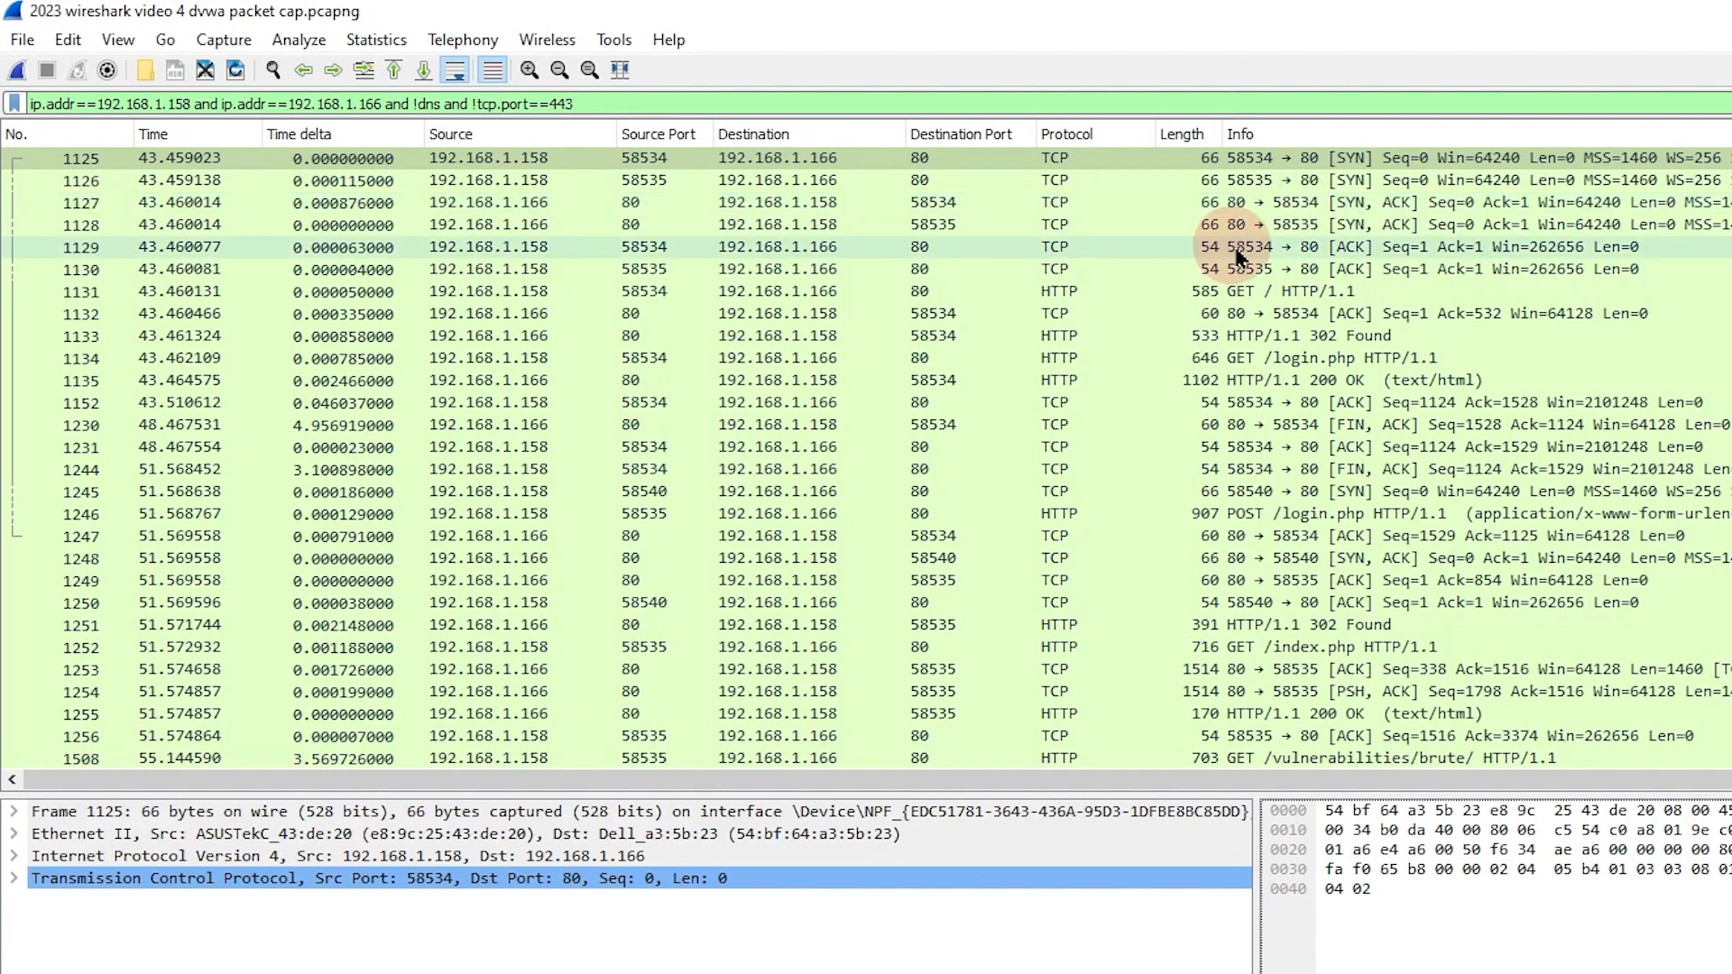
Add the packet comment "3 way handshake" to the first SYN packet, number 1125.
right_click(1283, 162)
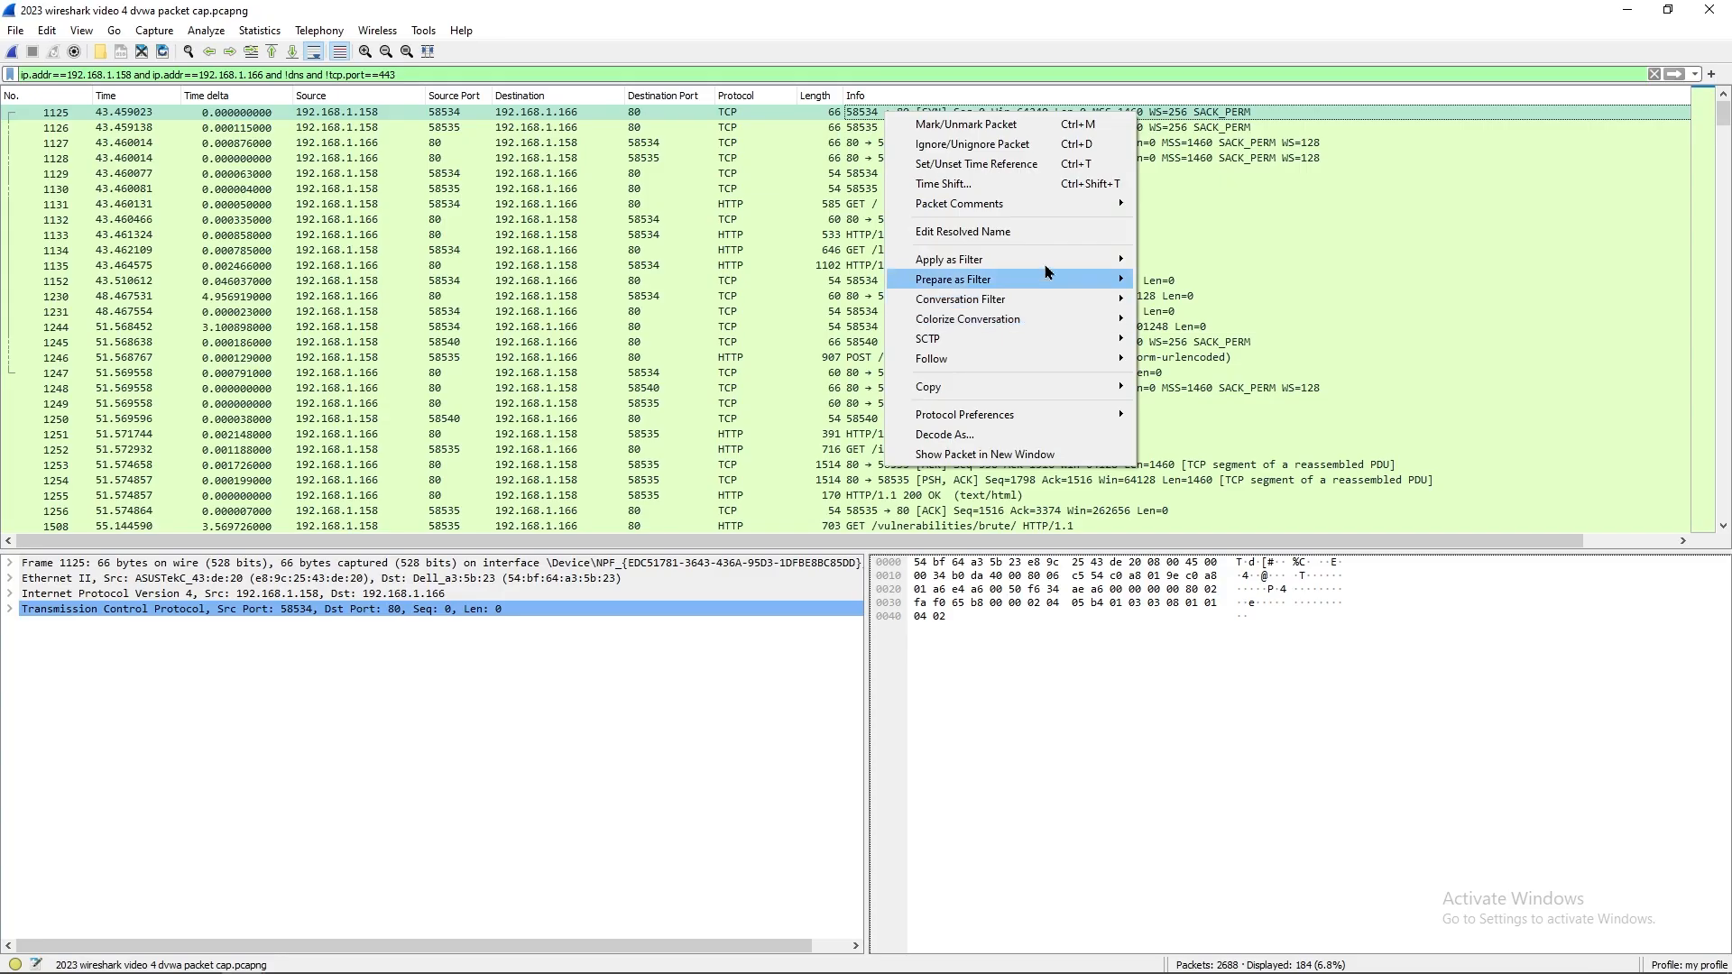
mouse_move(1510, 303)
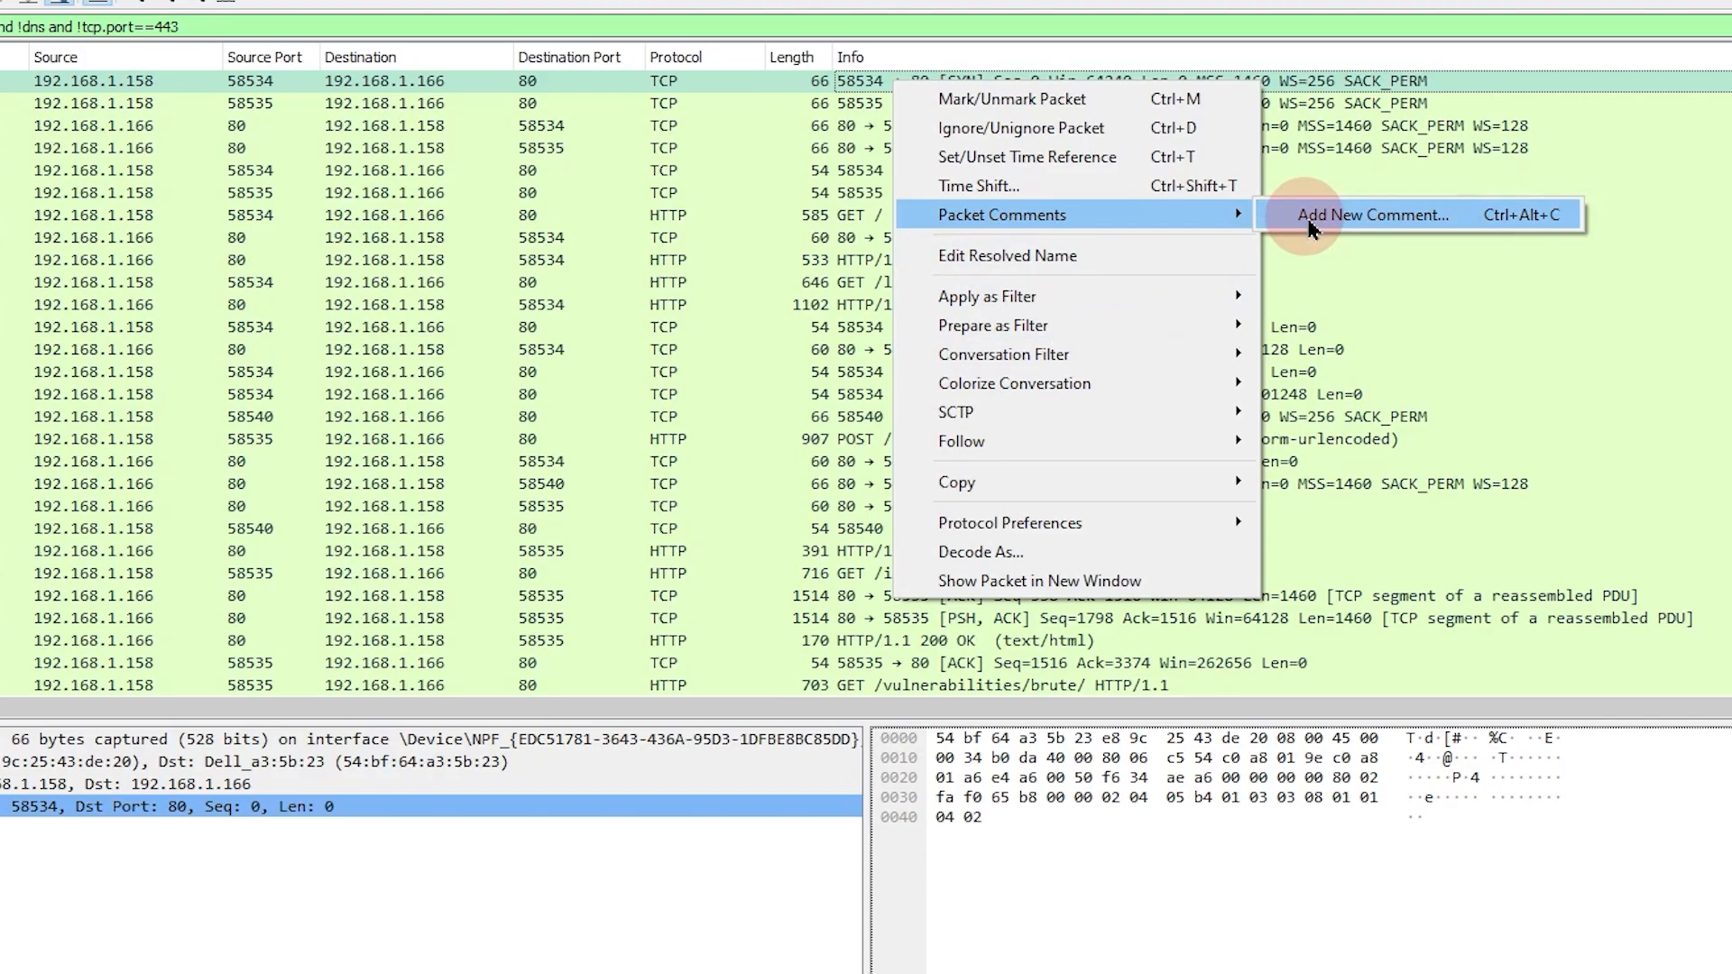
click(1170, 207)
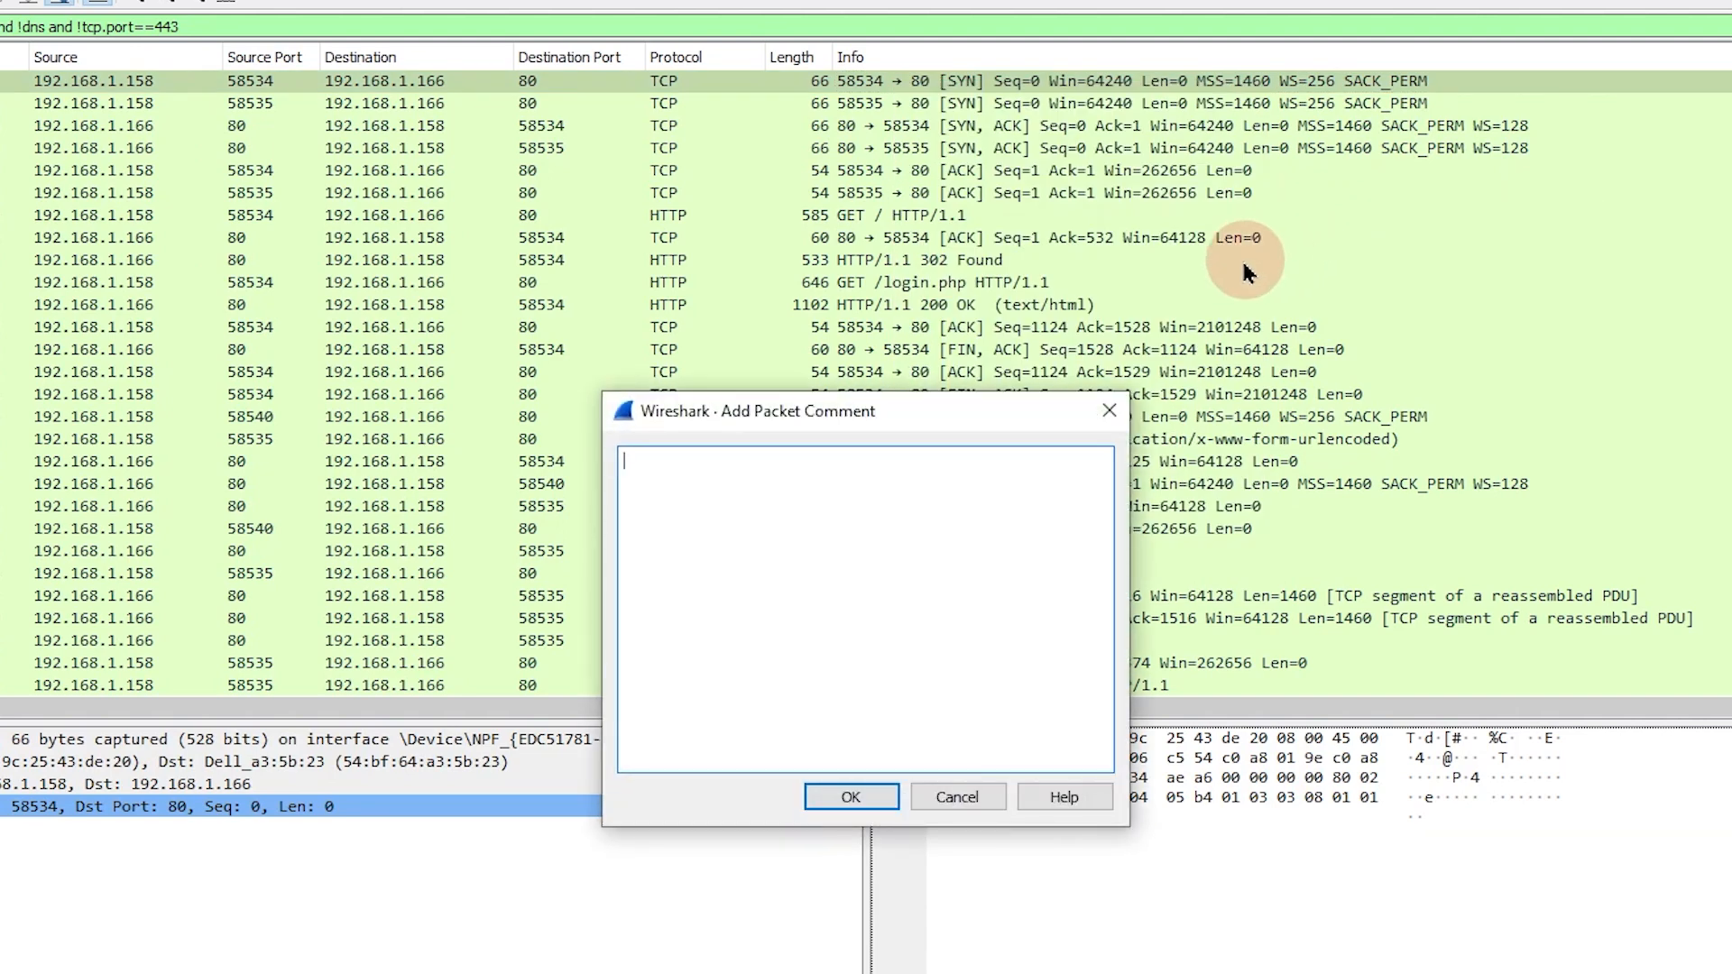
text(3 way hand)
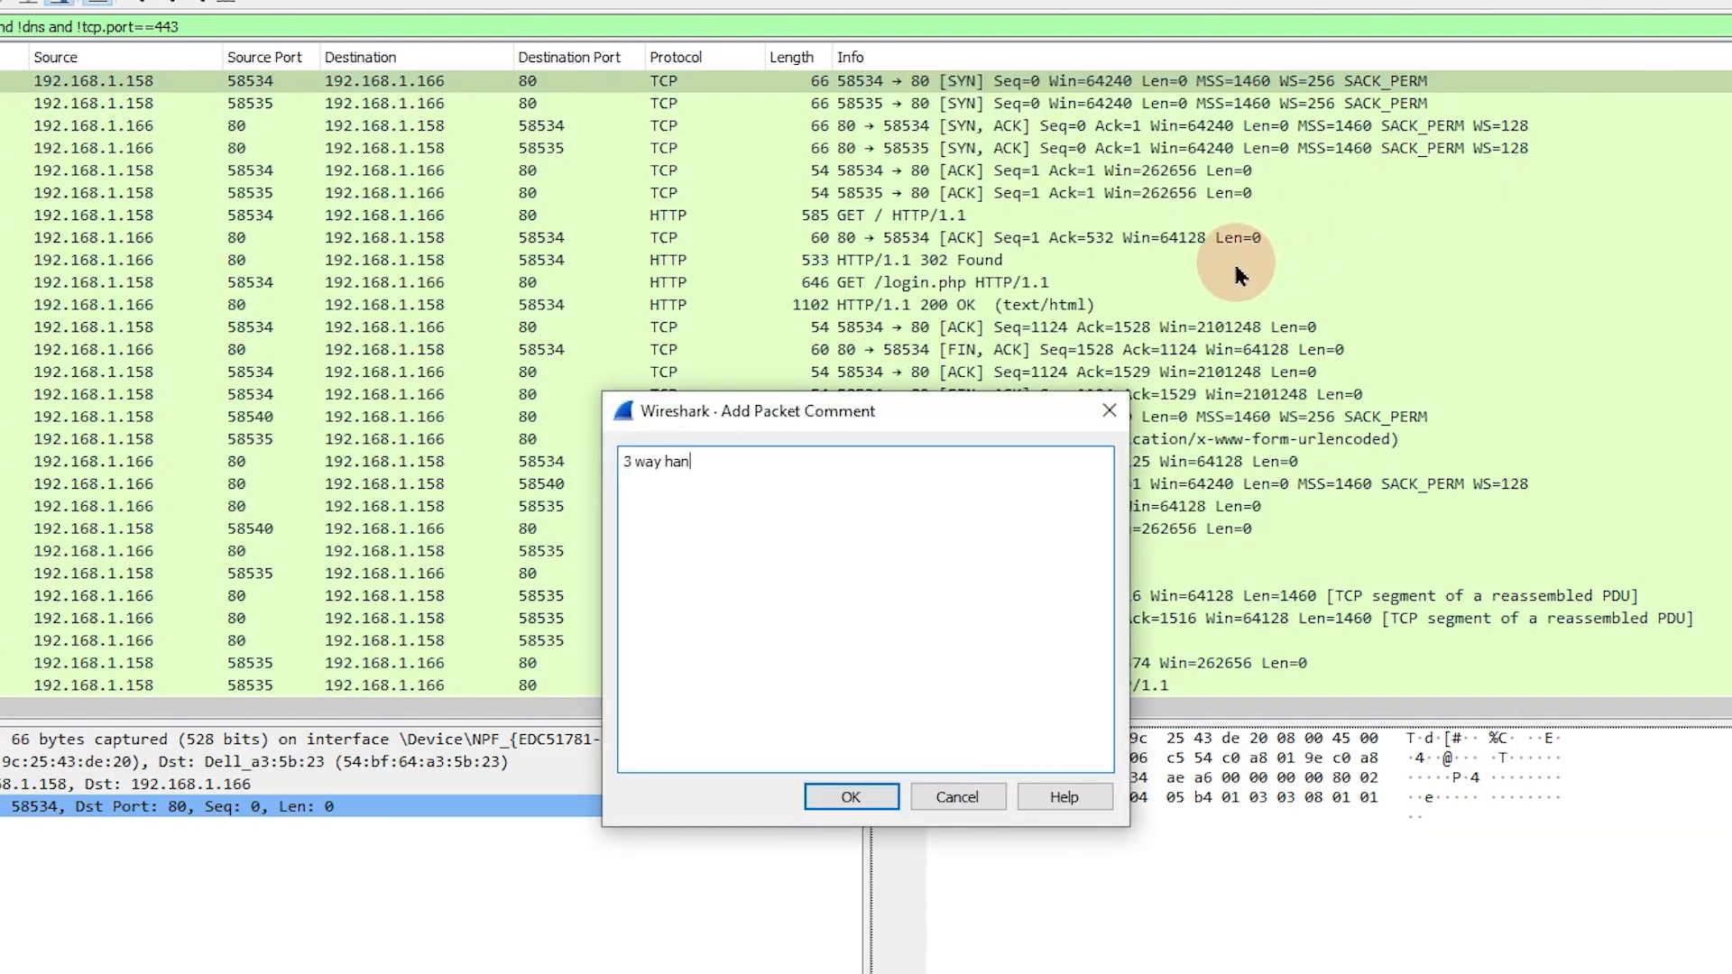
text(shake)
click(850, 796)
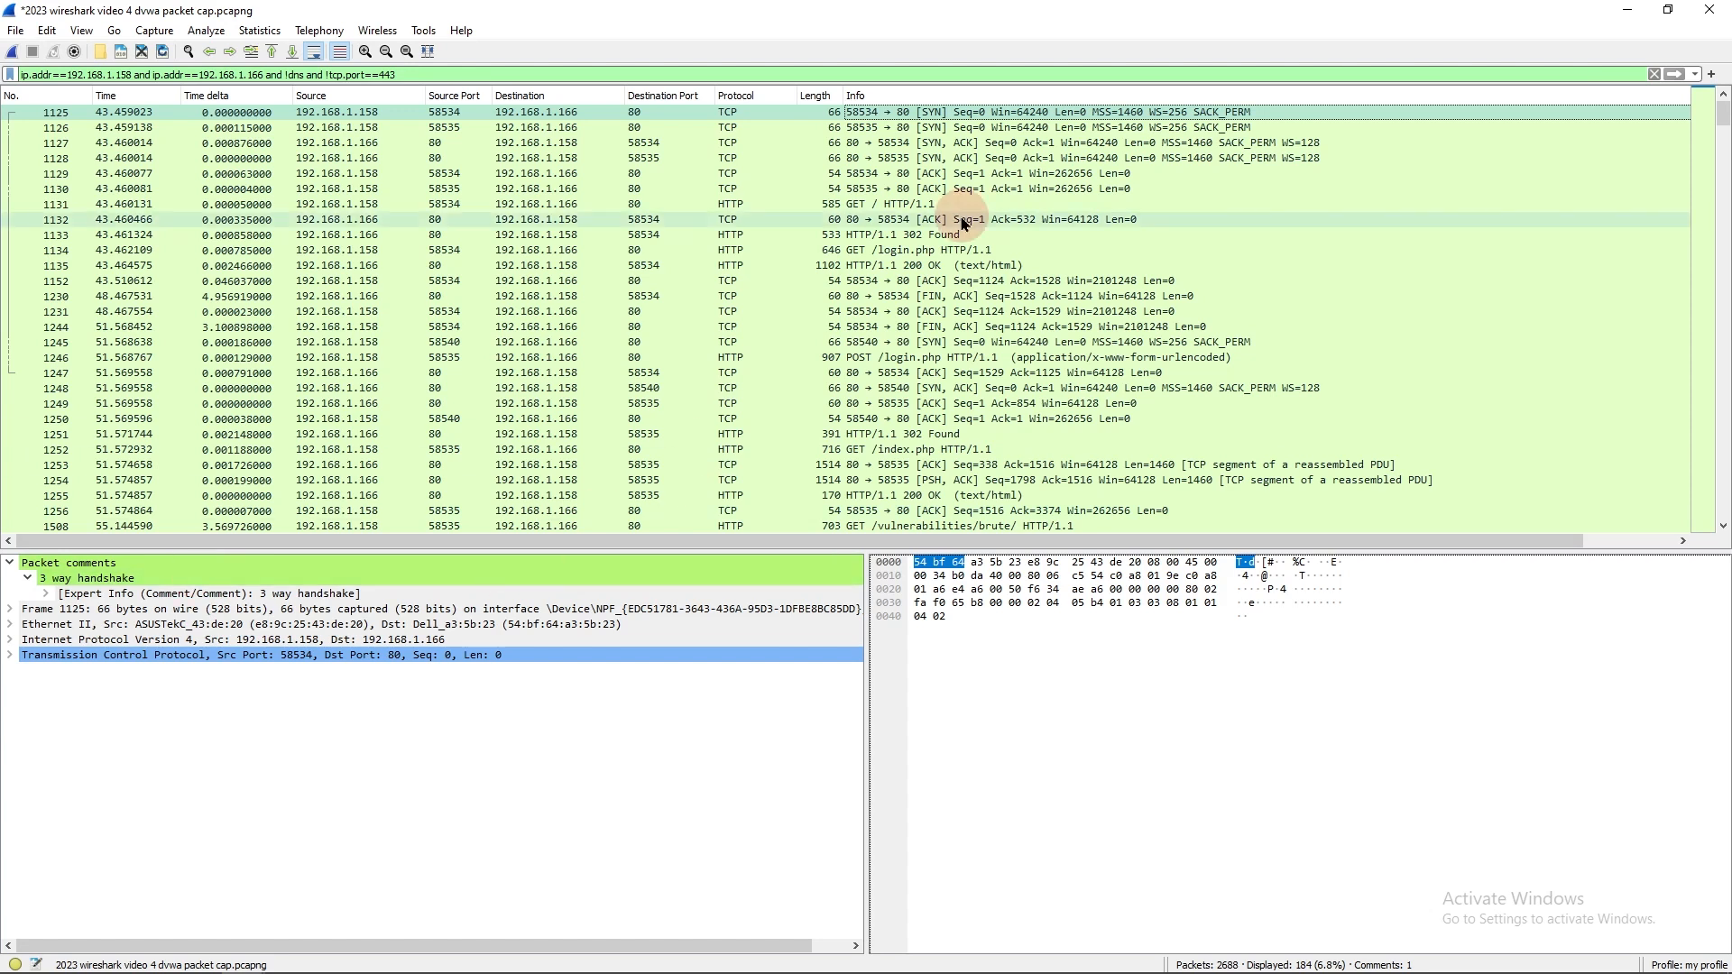
Apply the packet comment field as a column in the packet list and widen it to fit the comment text.
click(76, 578)
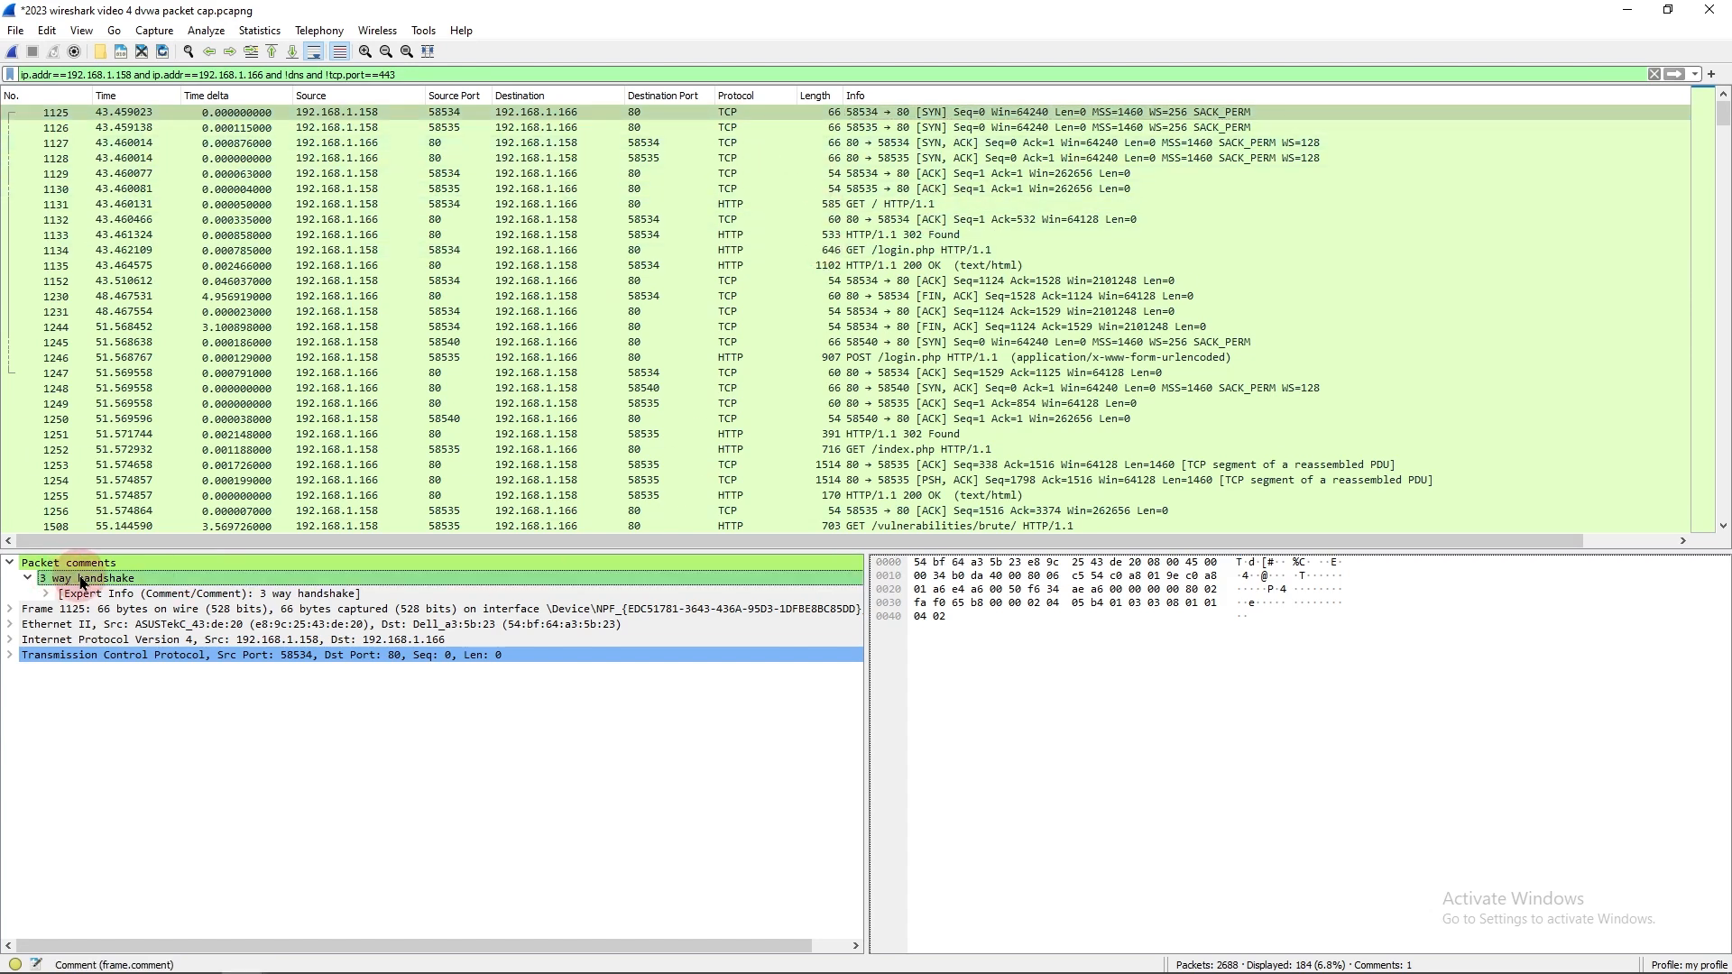
right_click(84, 584)
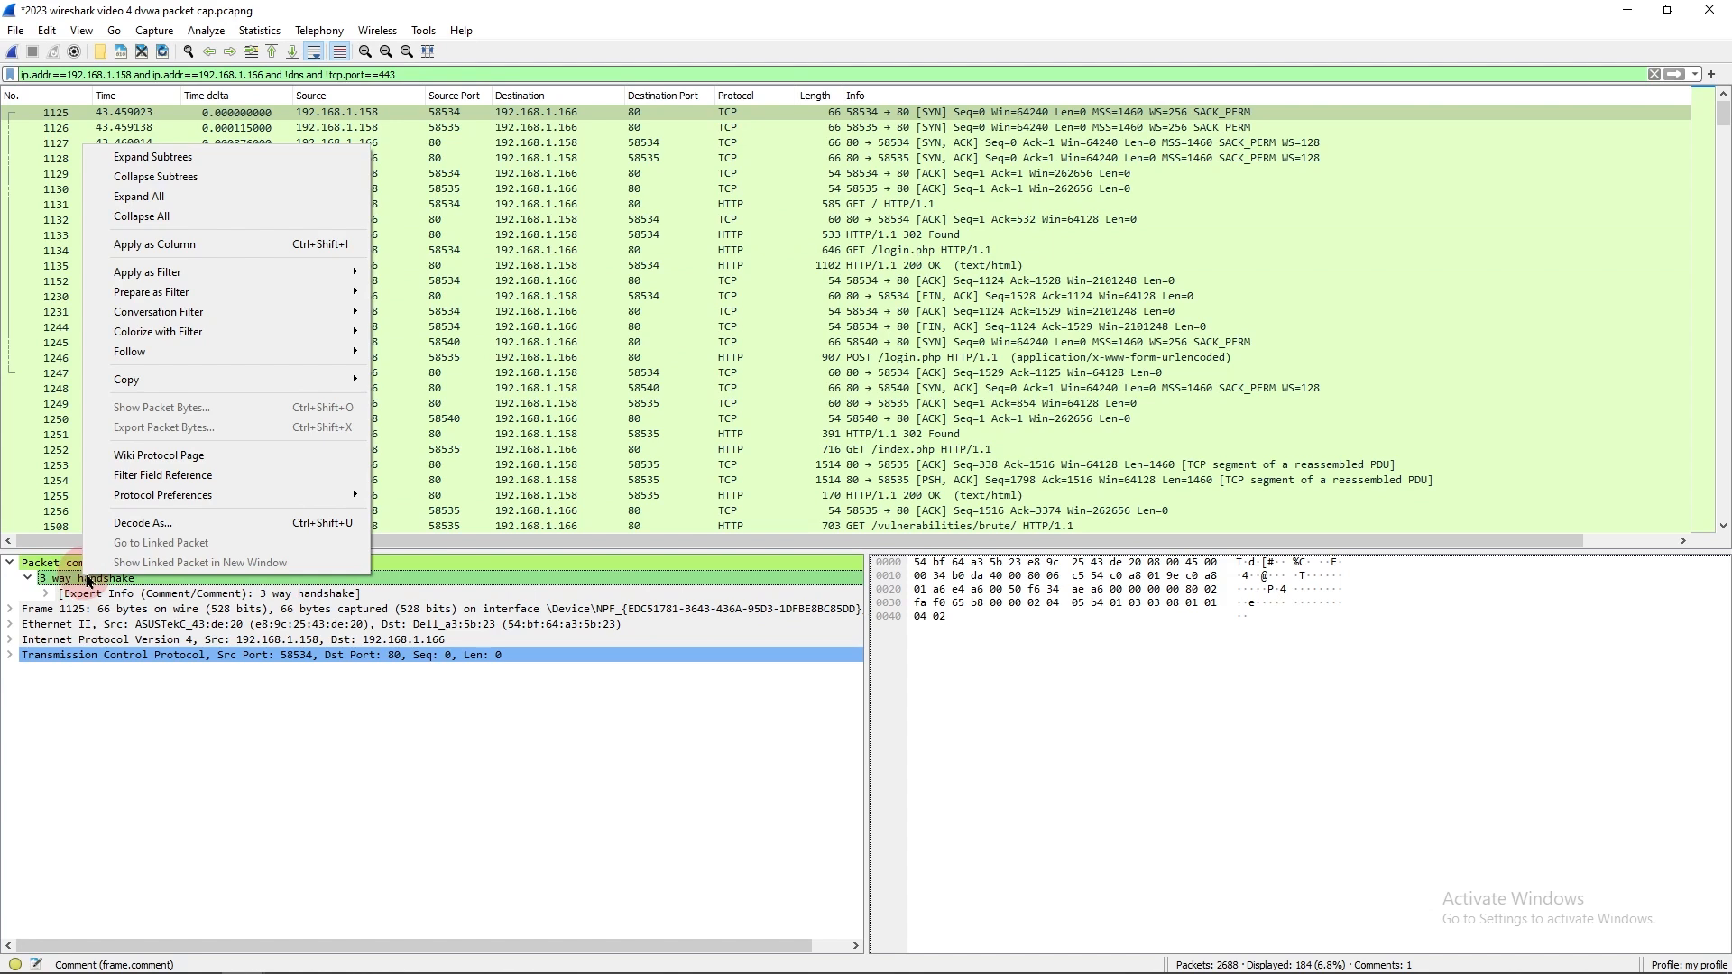
click(240, 245)
drag(938, 95, 989, 95)
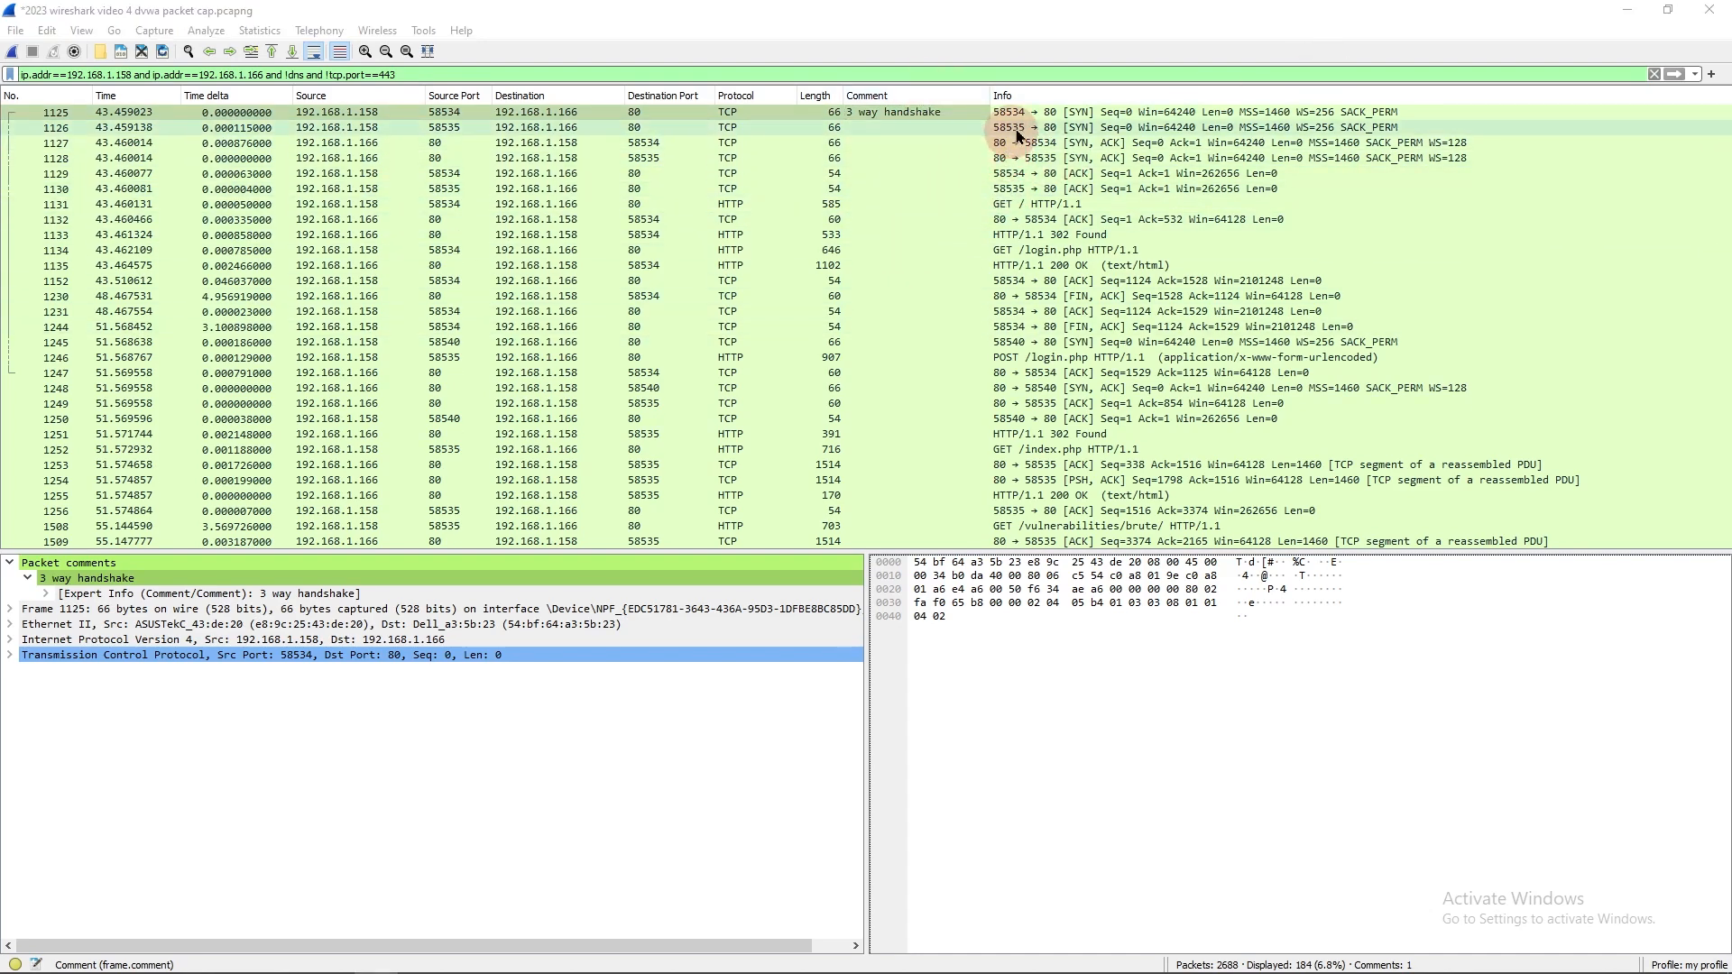
Mark the commented SYN packet, number 1125, in the packet list.
right_click(1058, 118)
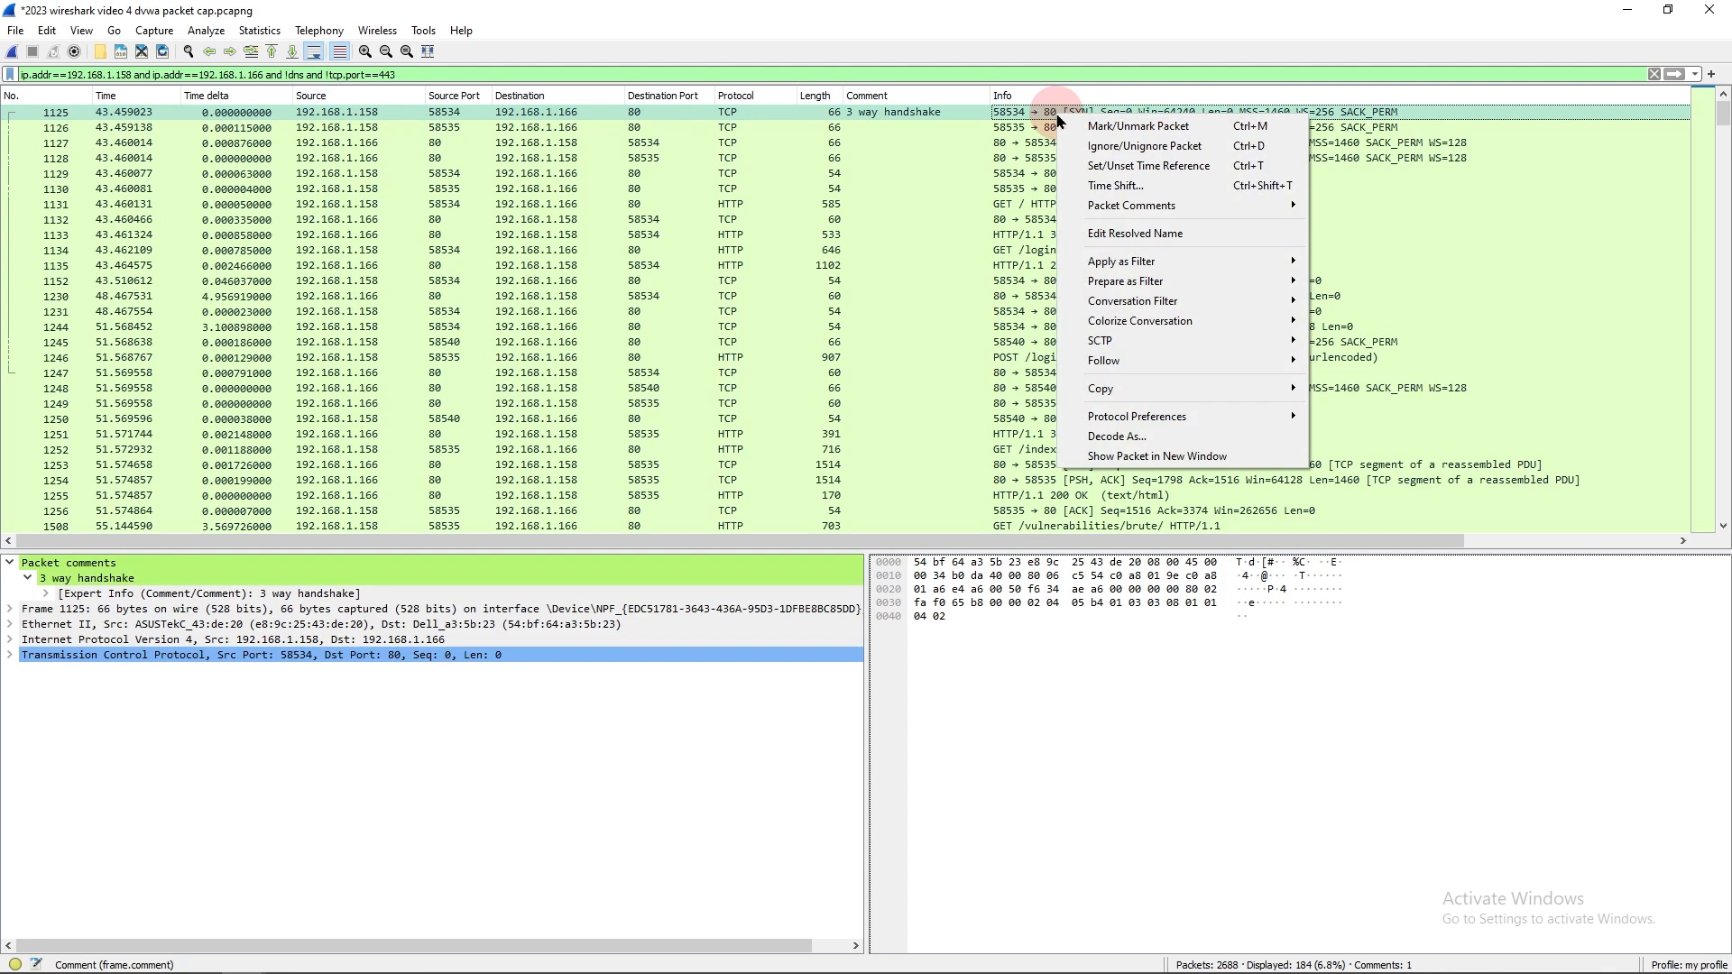
click(1118, 127)
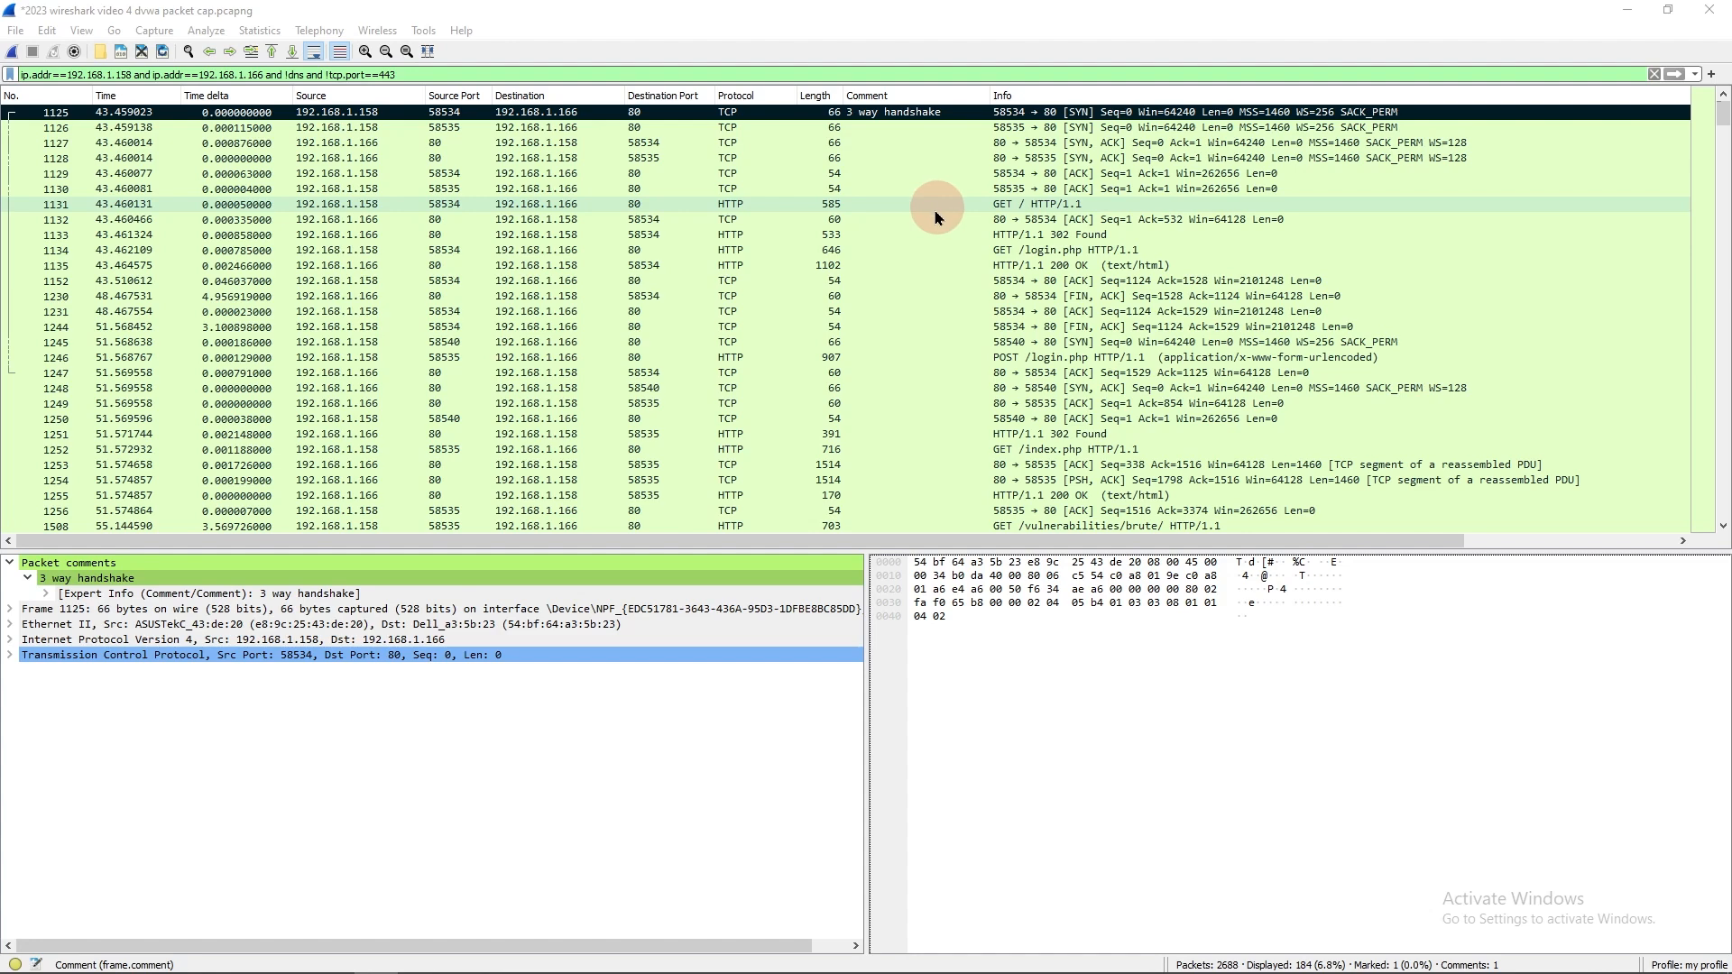
Examine the GET / request and the HTTP 302 Found response, including the Set-Cookie header in the response's bytes.
click(936, 207)
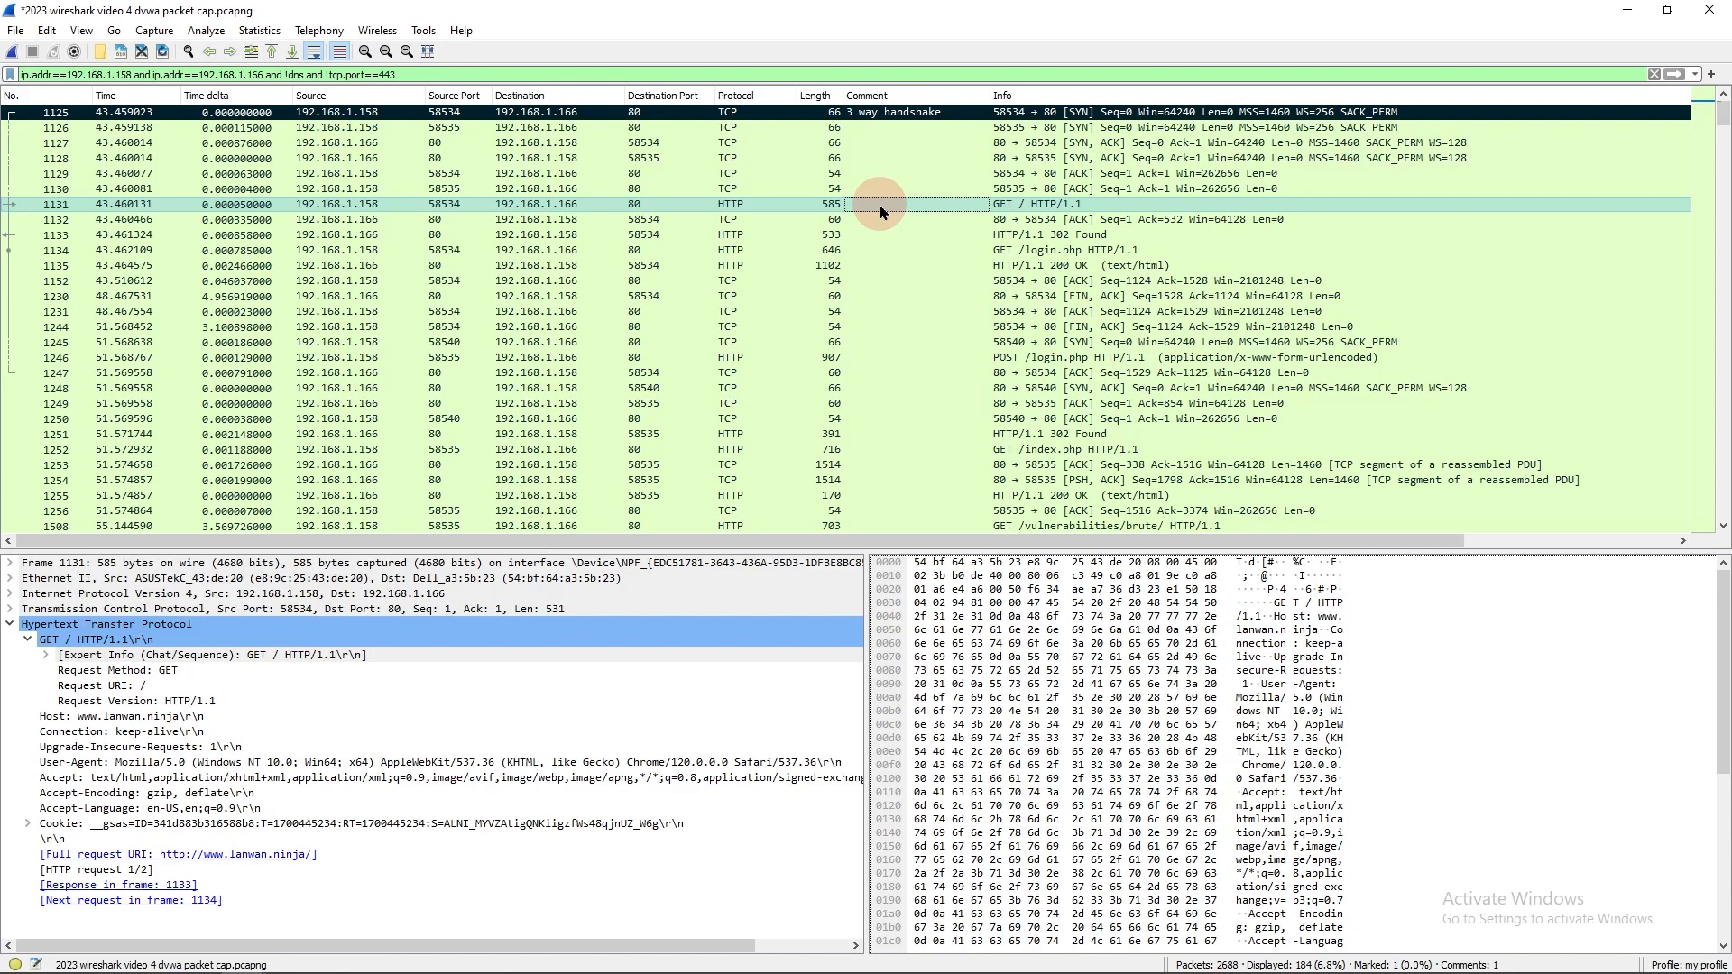
click(20, 237)
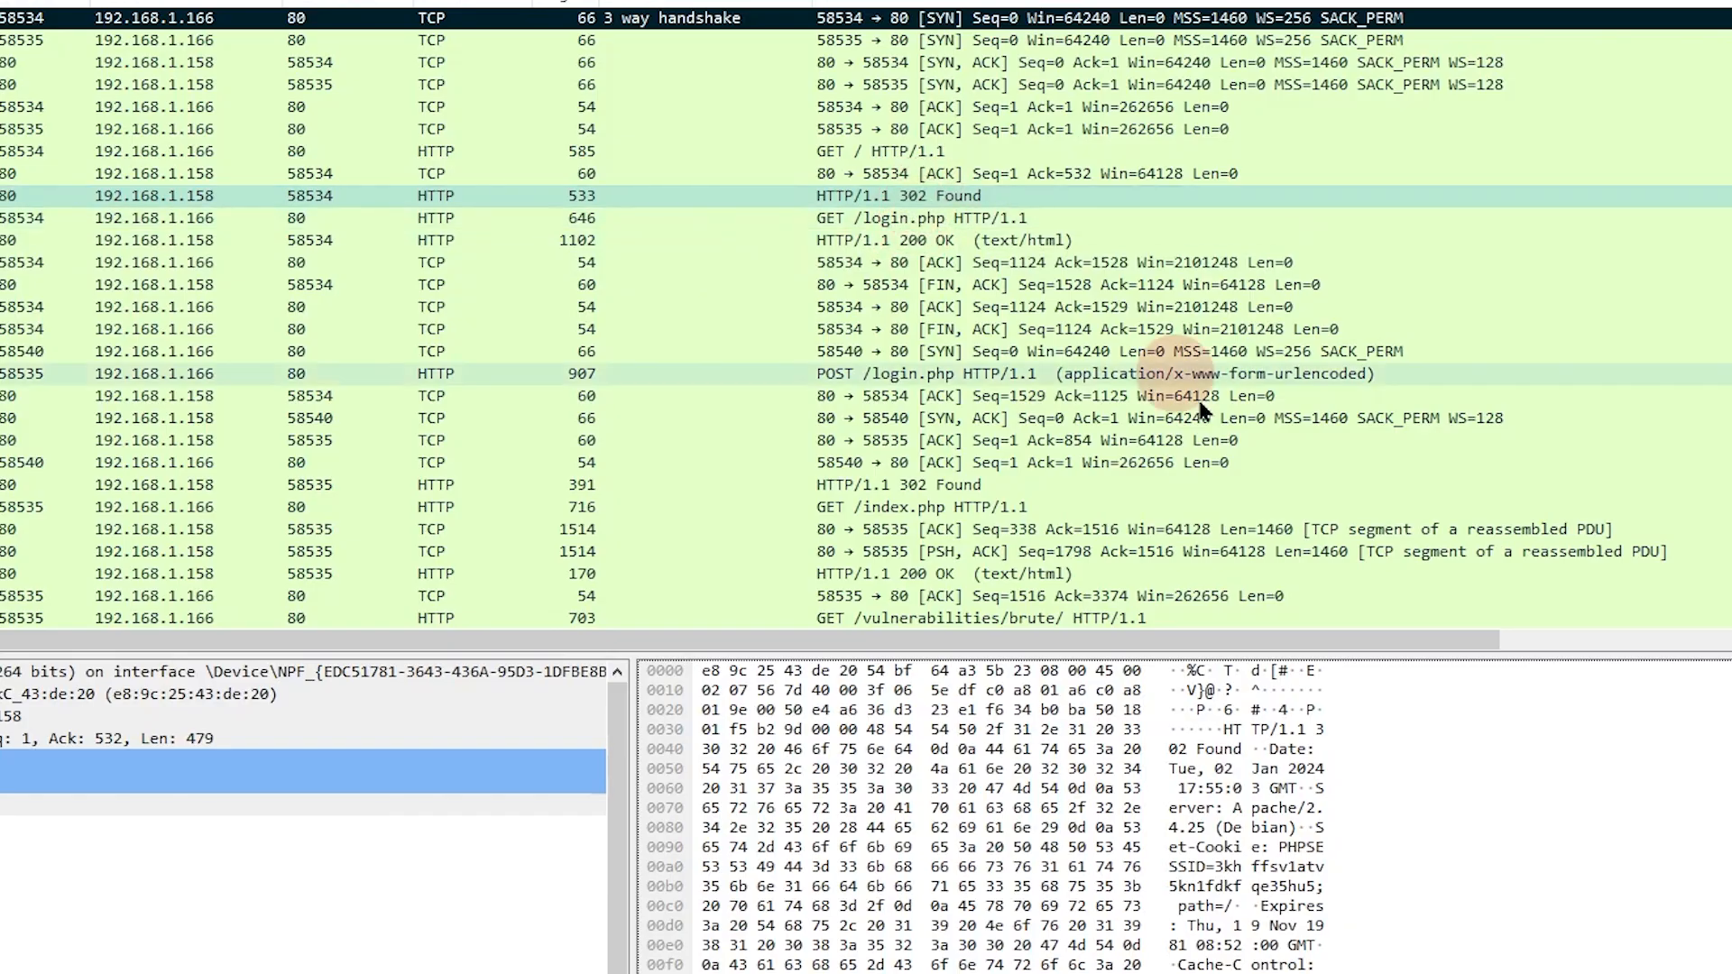
scroll(902, 965, down, 2)
scroll(902, 965, up, 2)
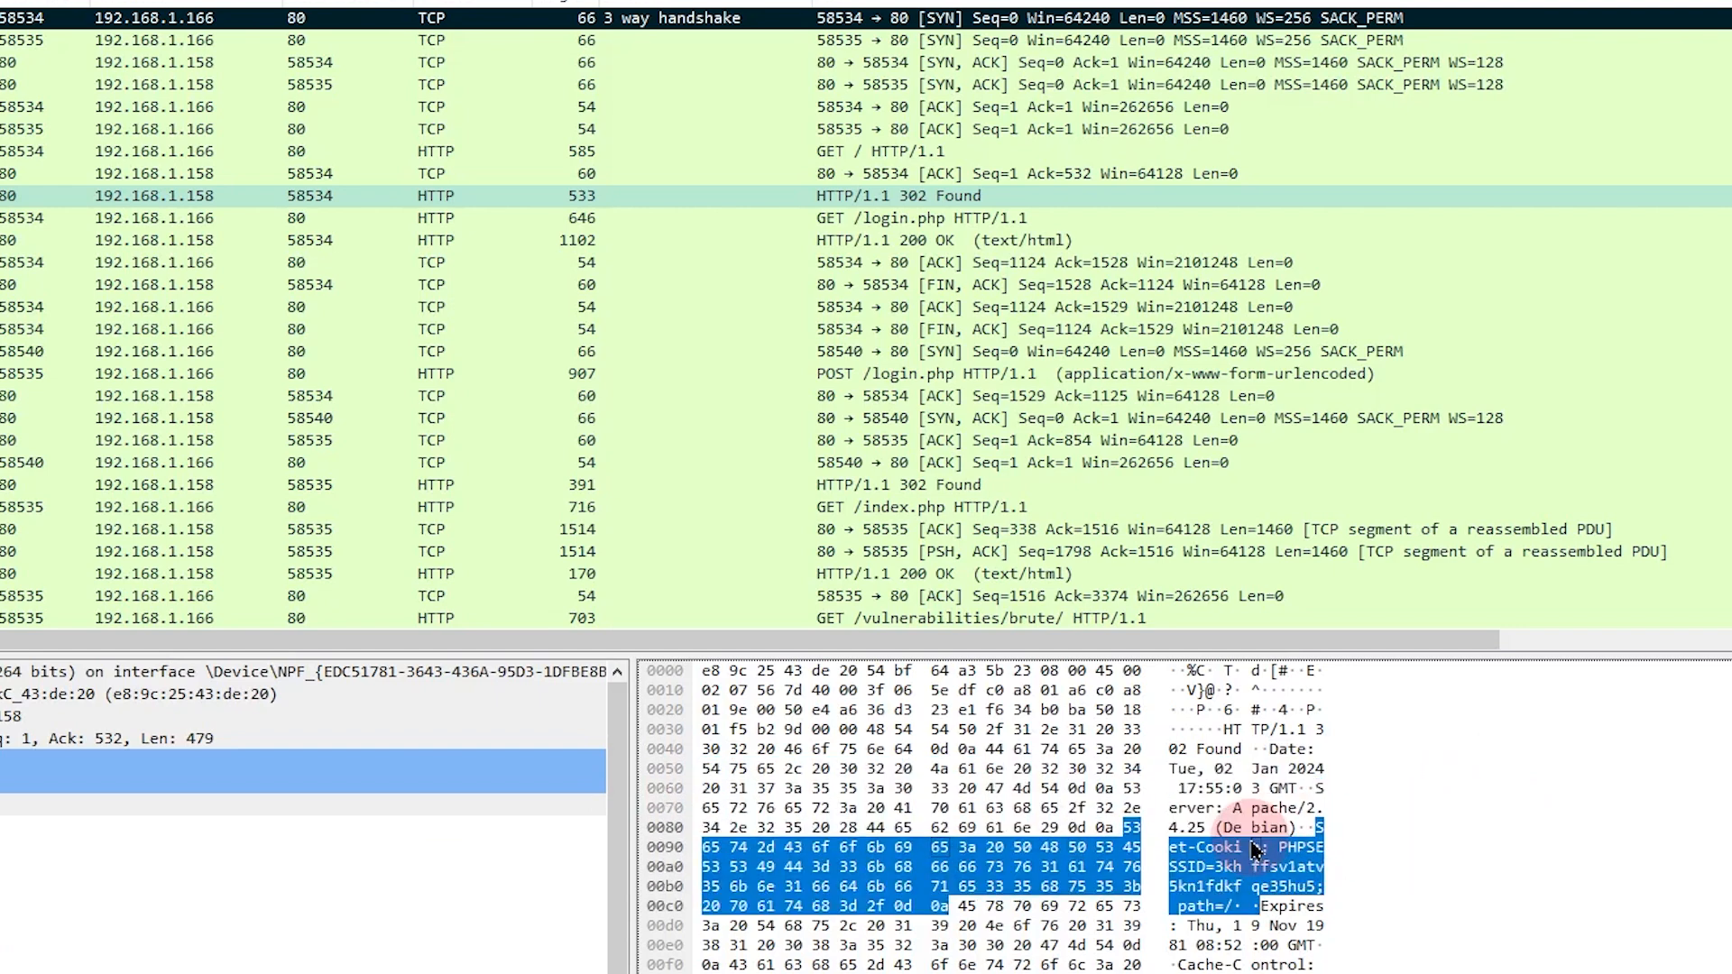
Add the packet comment "login request" to the GET /login.php packet.
click(875, 220)
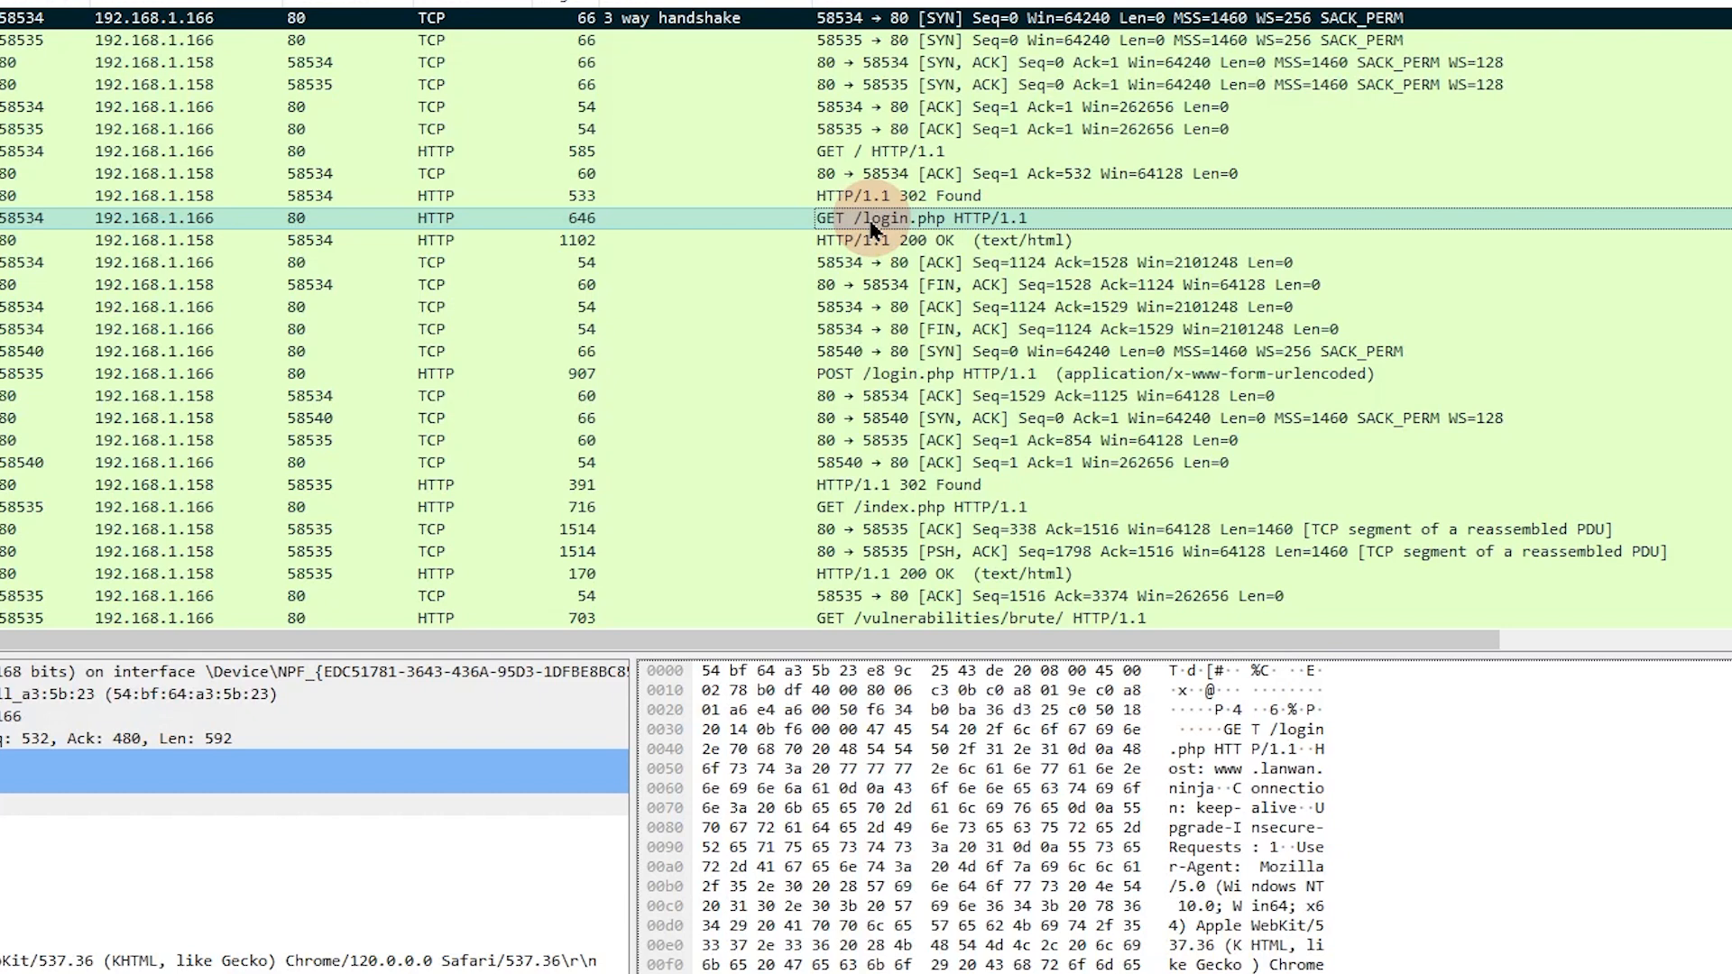
right_click(742, 220)
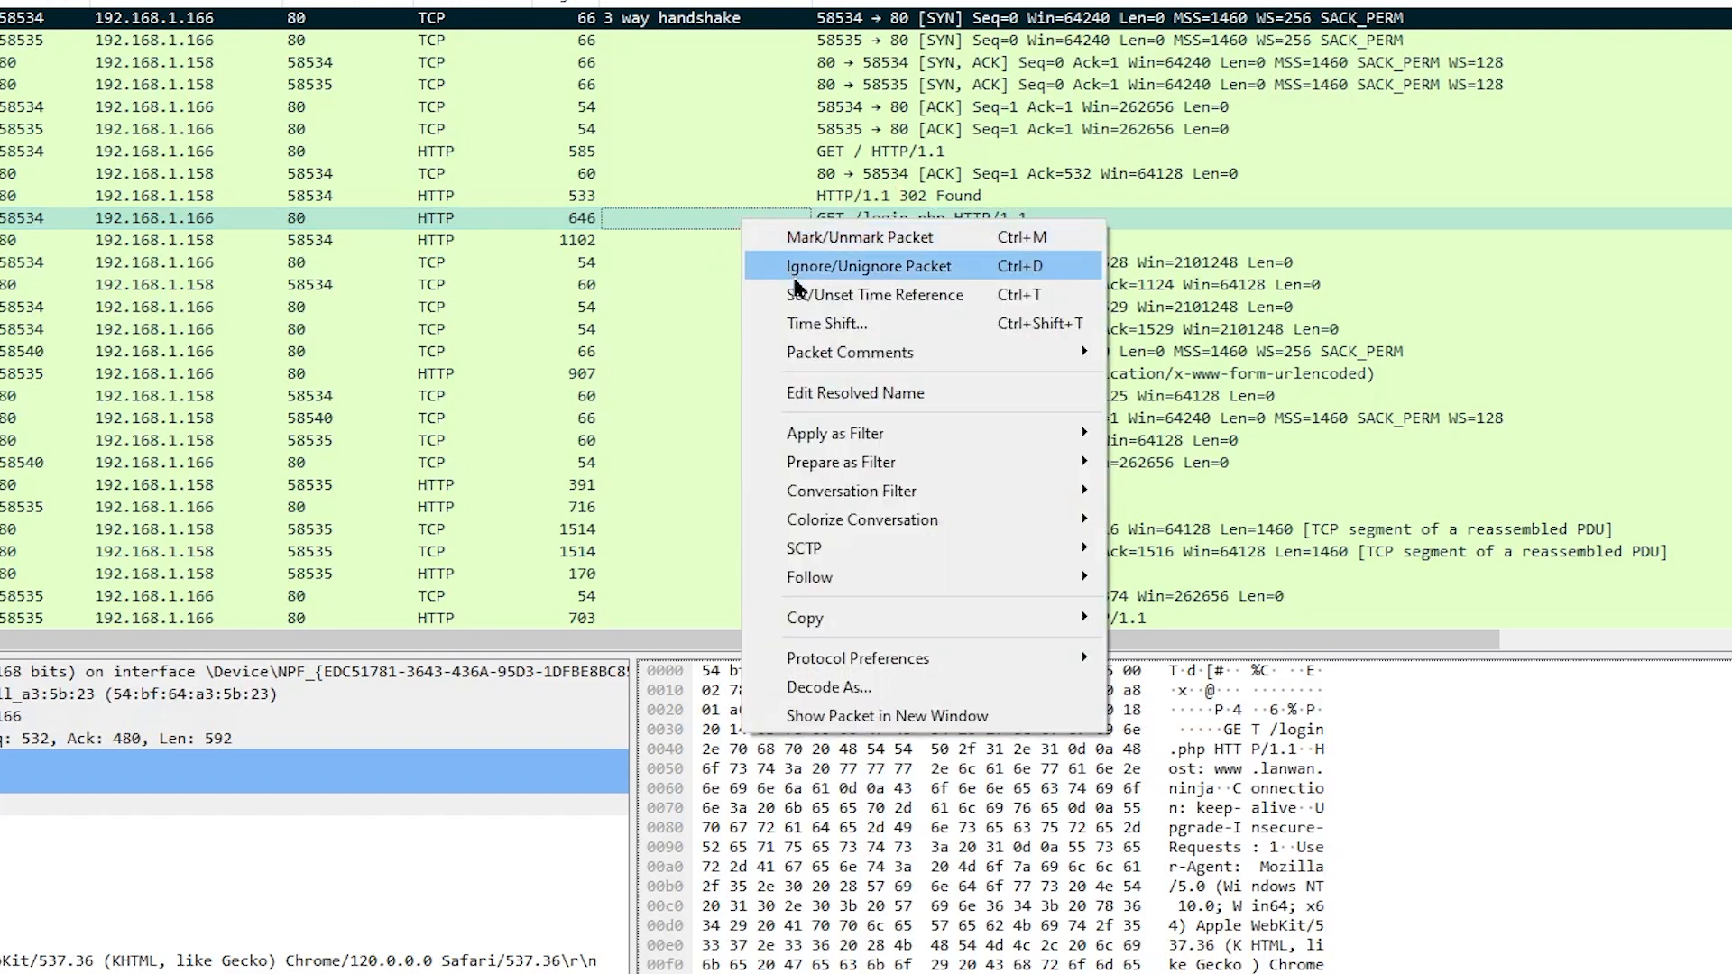
mouse_move(907, 359)
click(1208, 352)
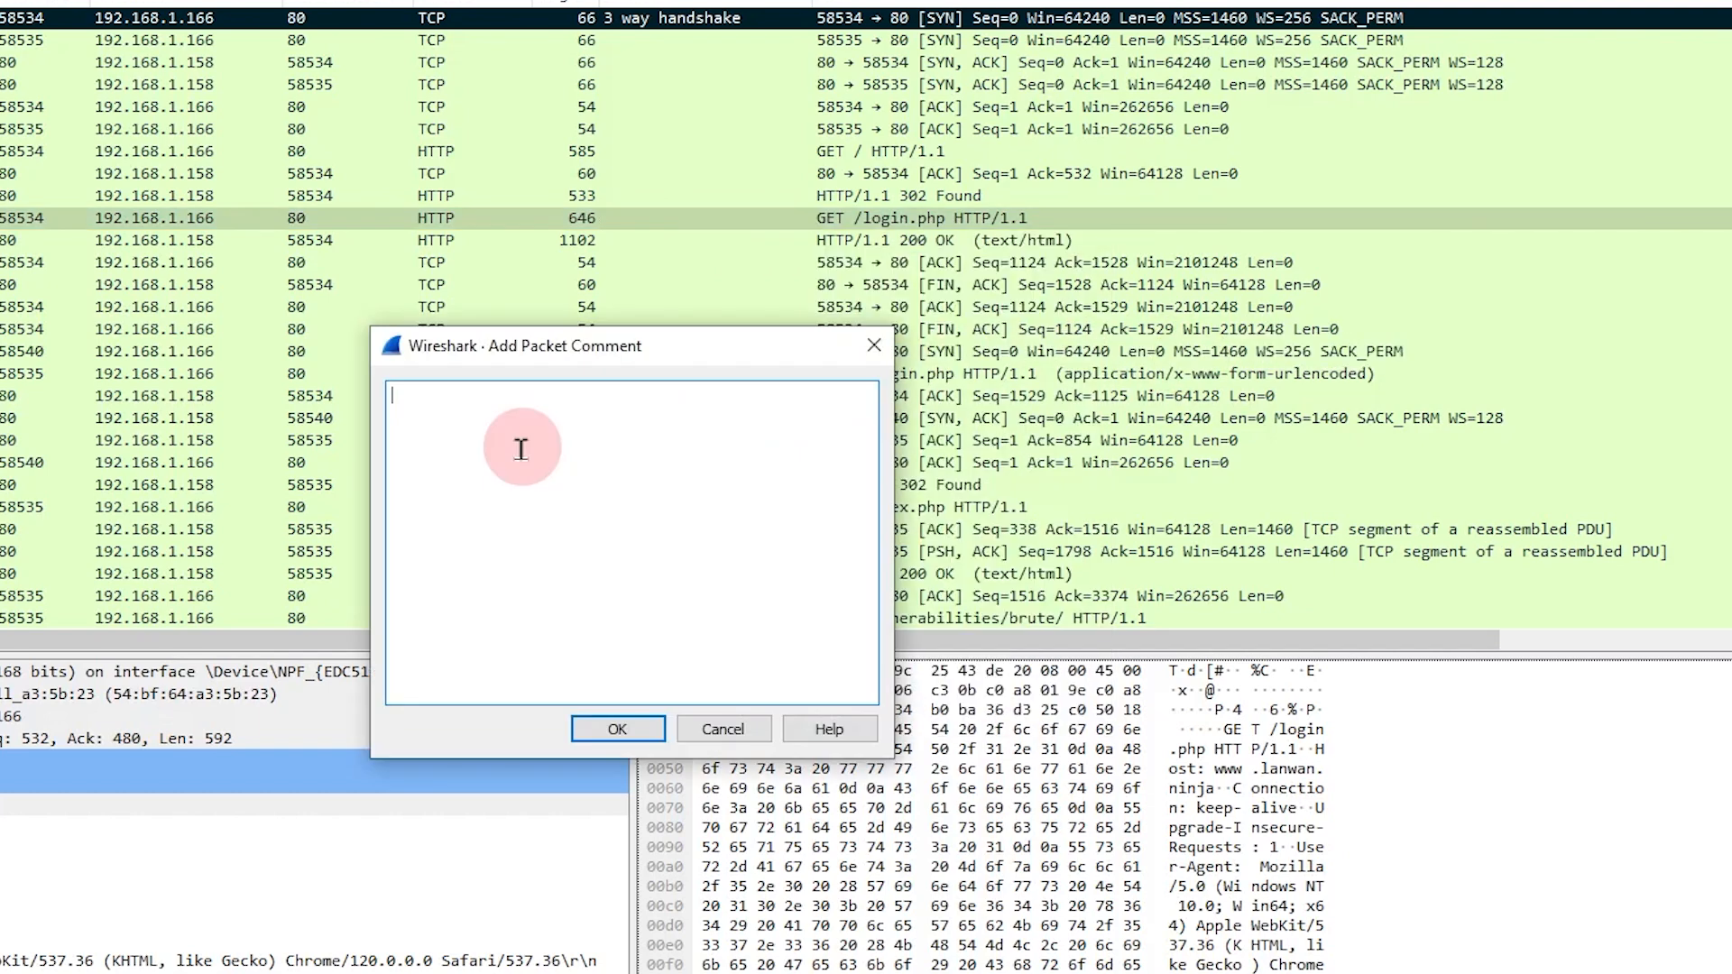
text(login request)
click(617, 728)
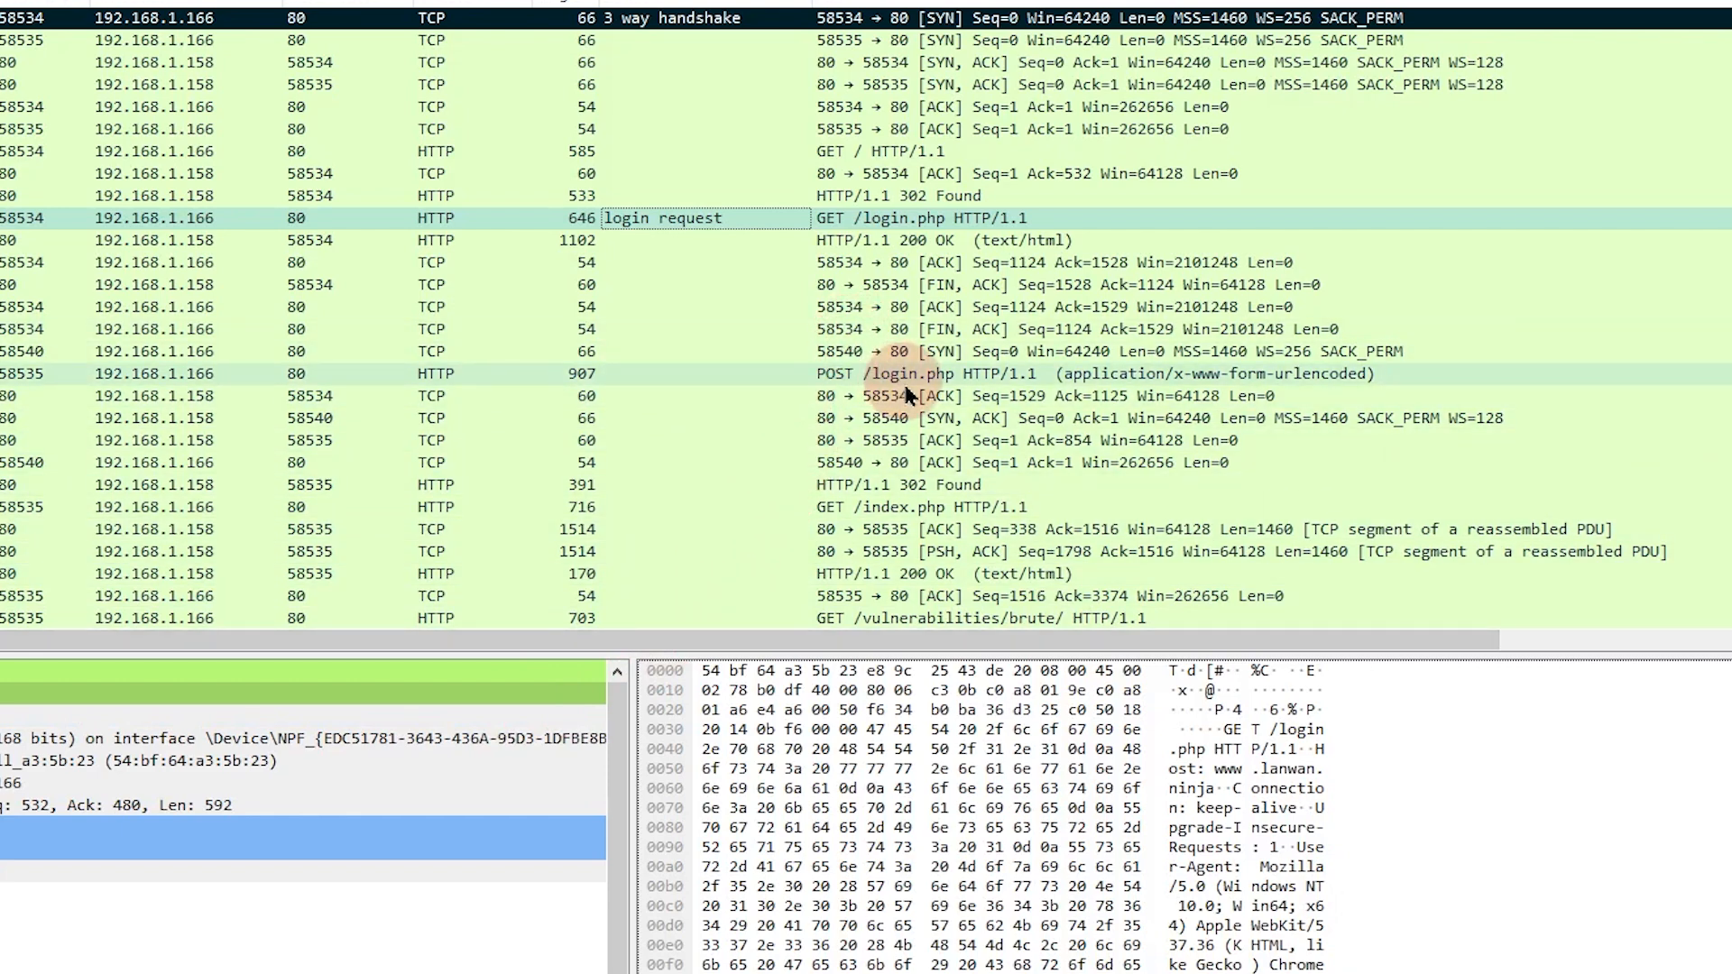
Examine the username and password form items, keys and values in the POST /login.php packet's URL-encoded form data.
click(798, 375)
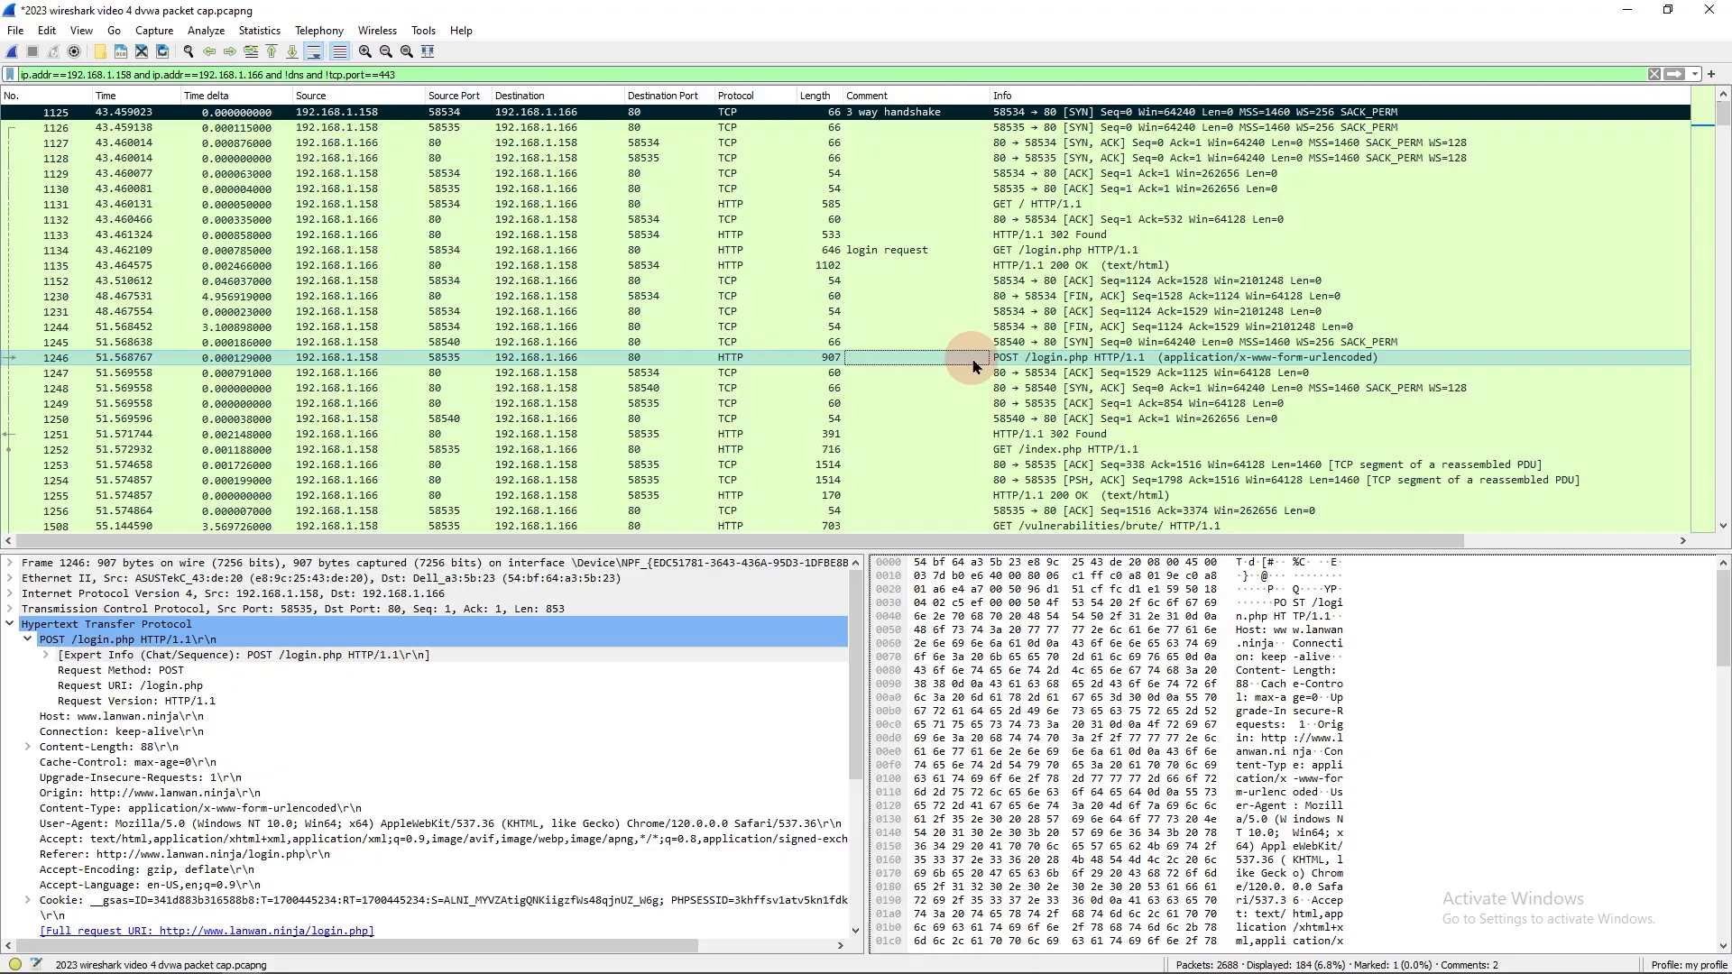
scroll(595, 445, down, 2)
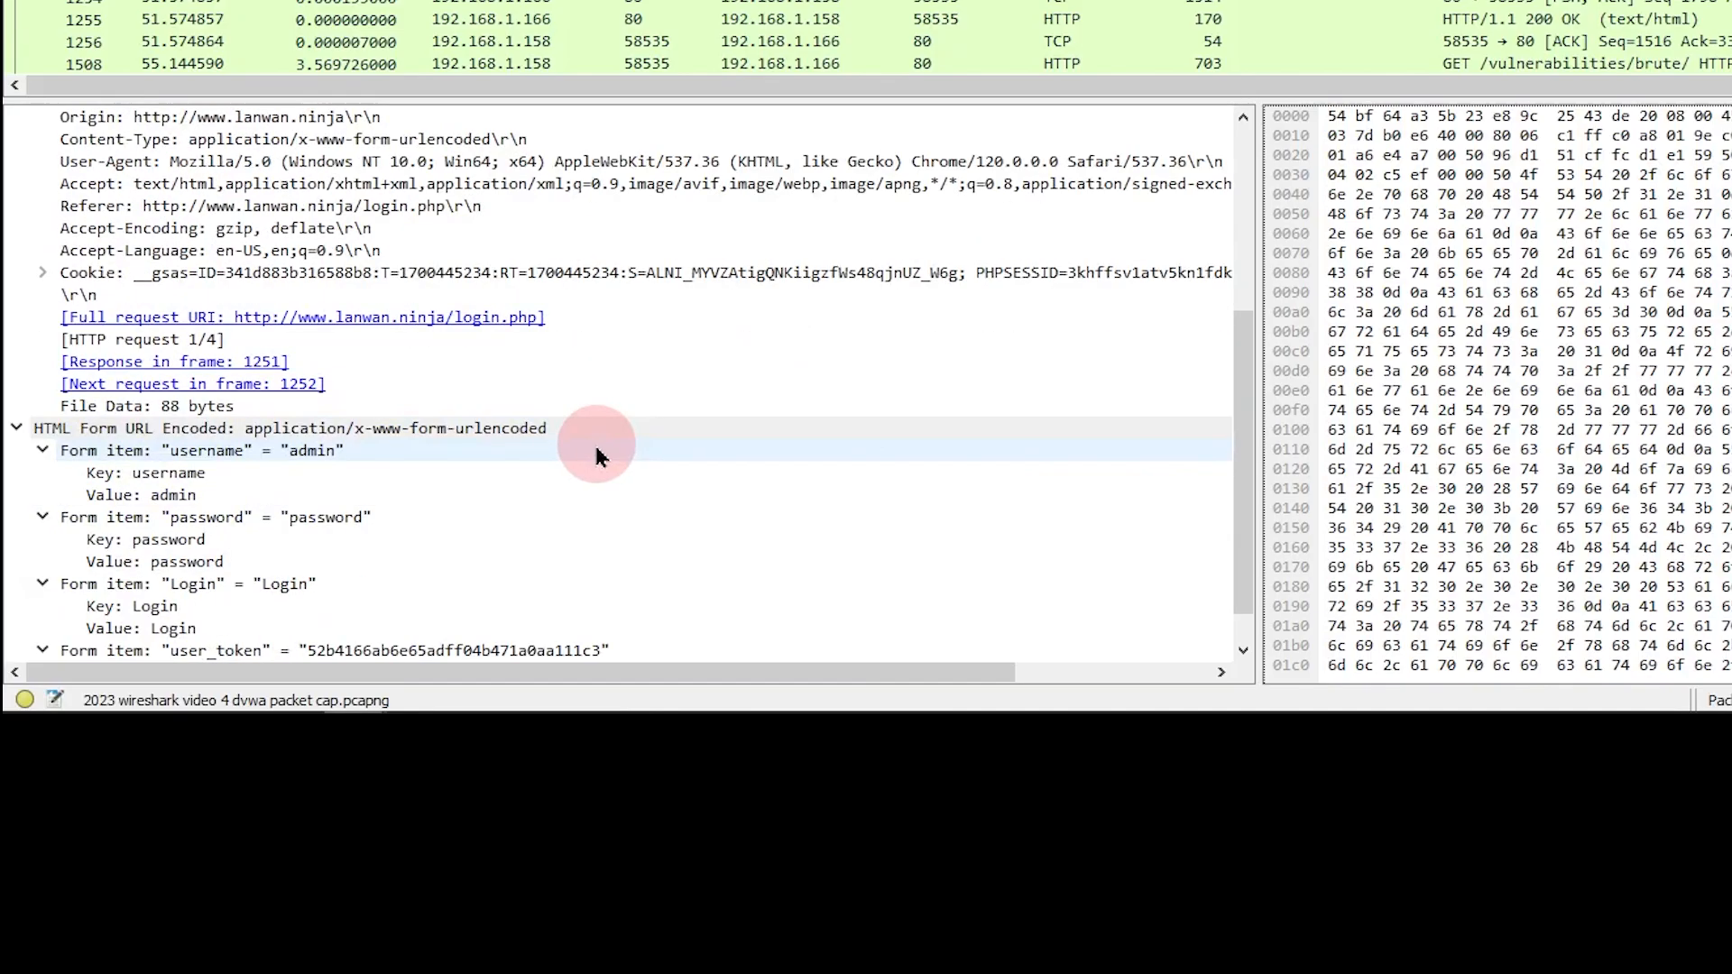
scroll(596, 448, down, 1)
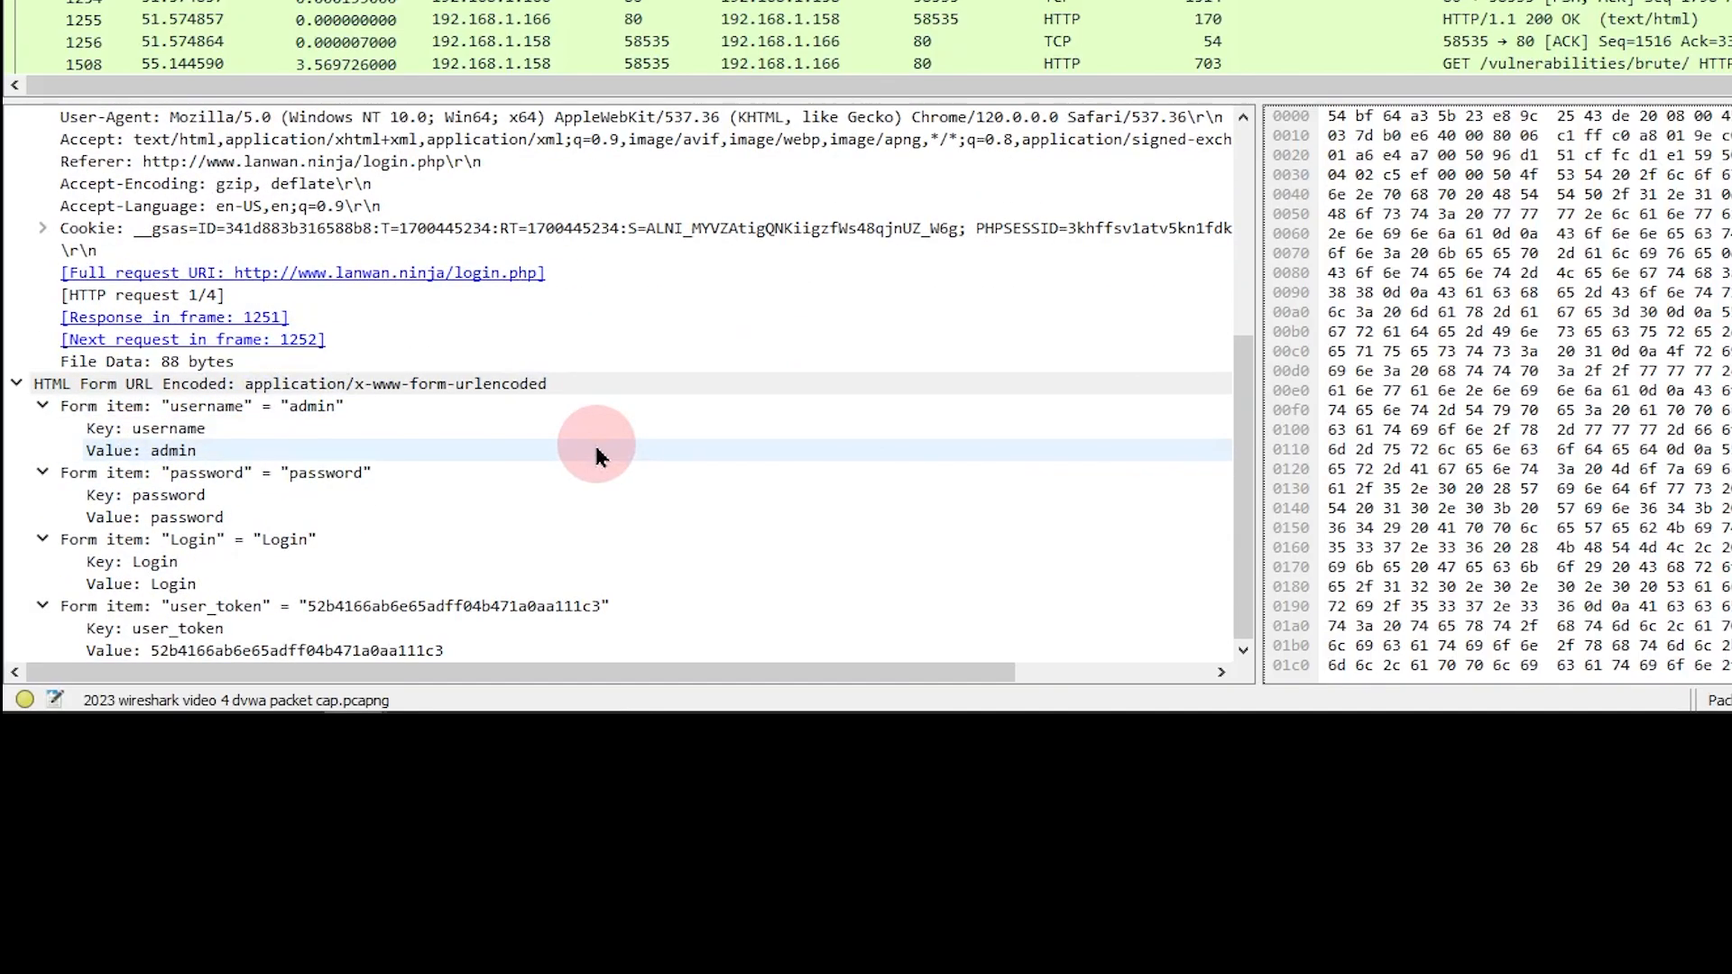
click(236, 442)
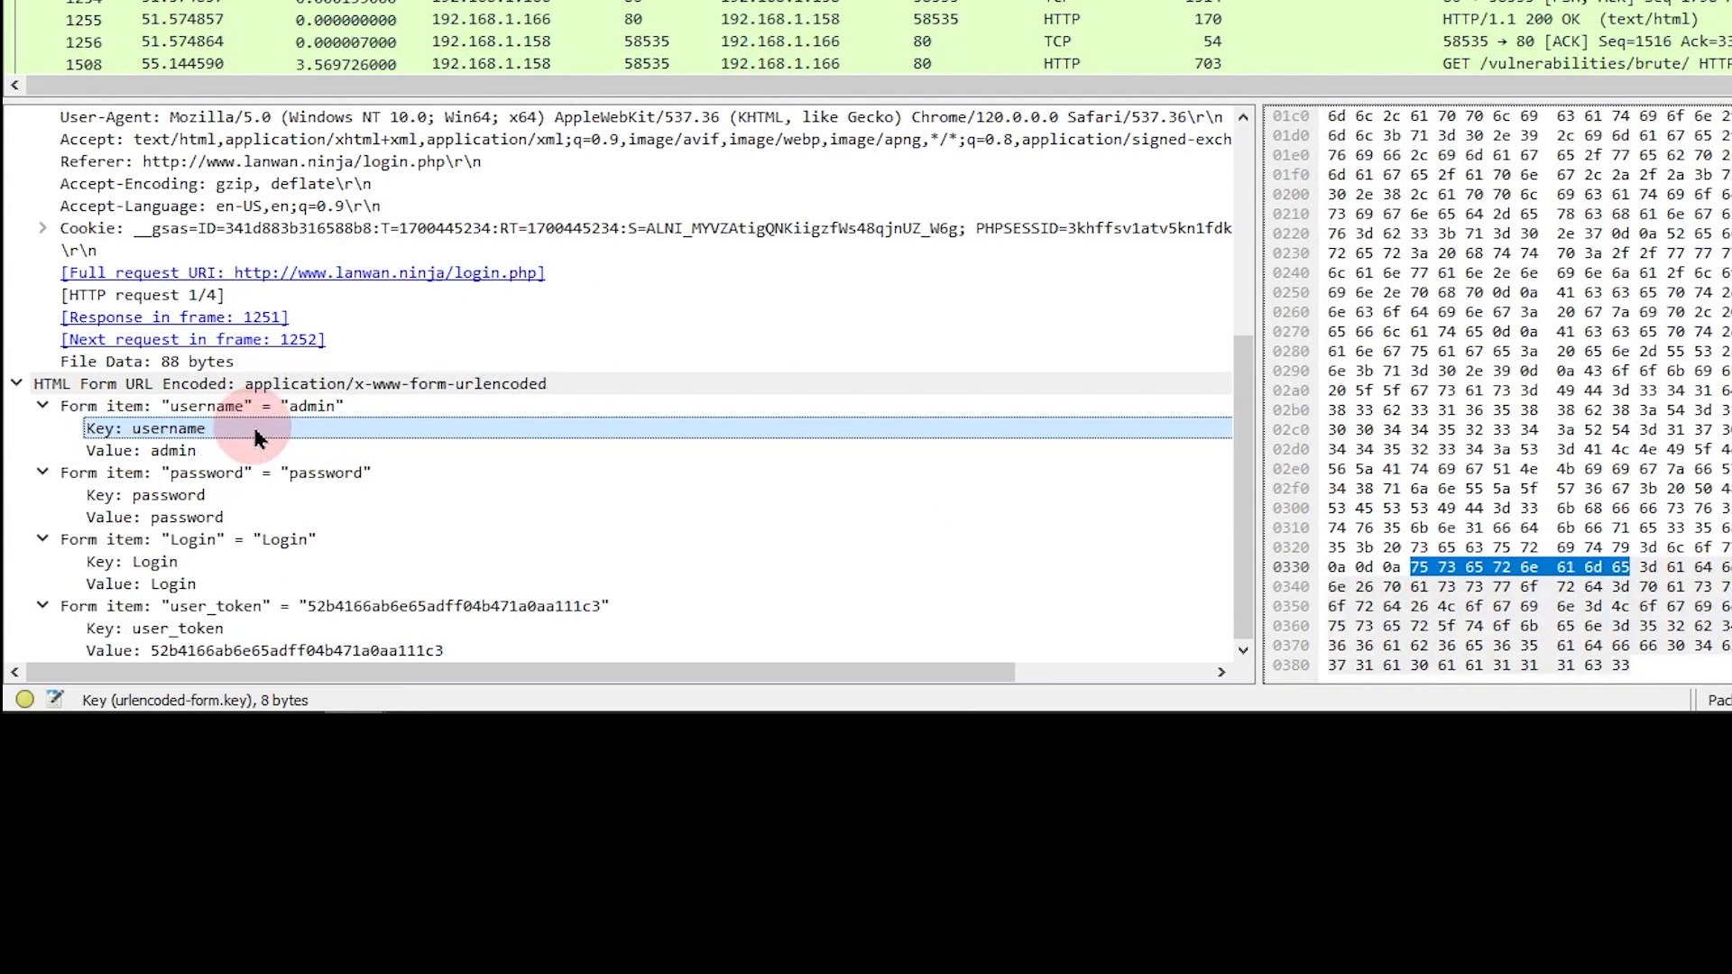
click(261, 453)
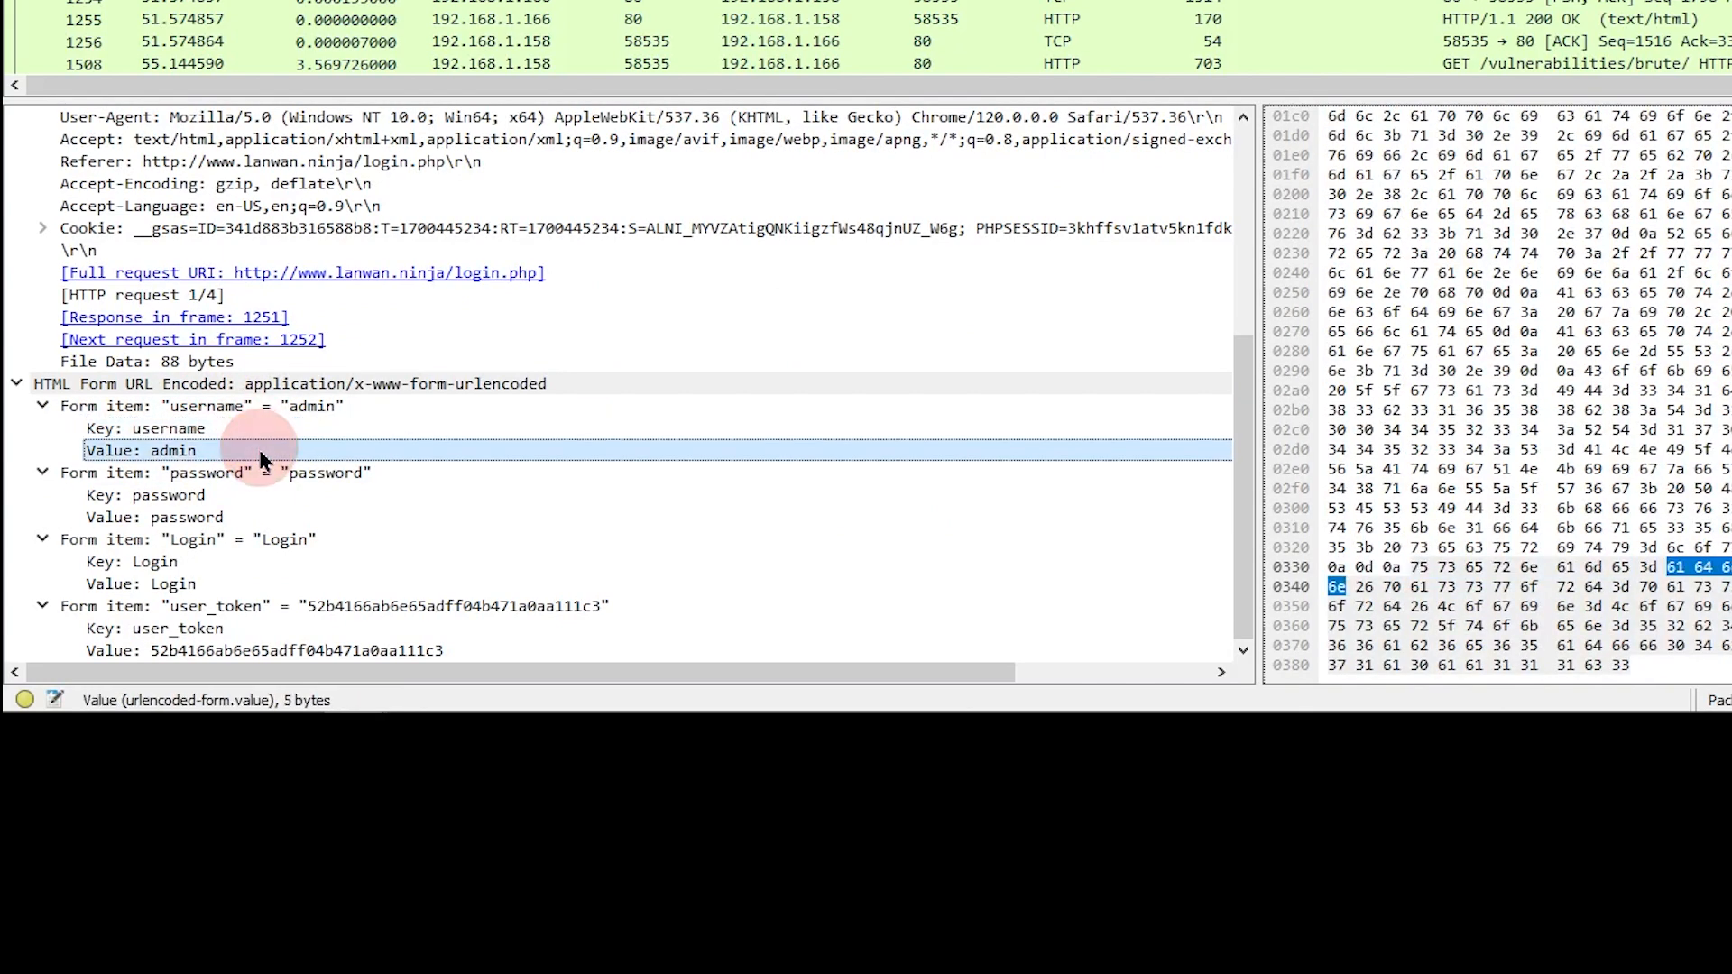
click(285, 491)
click(296, 518)
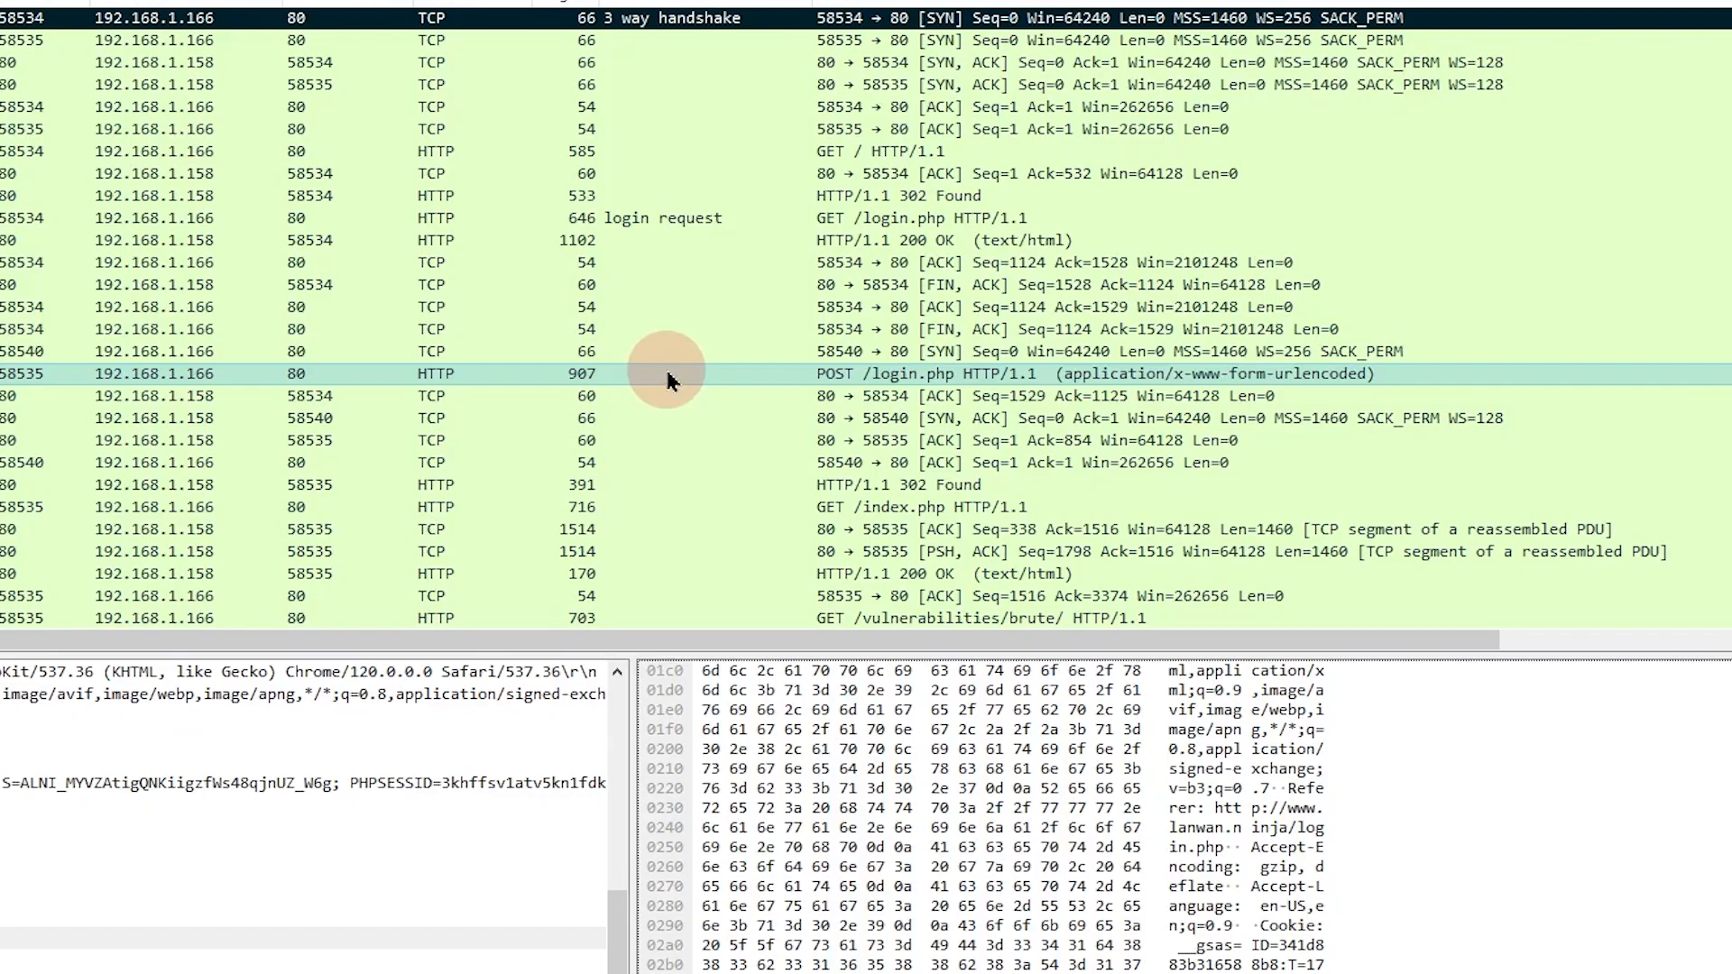
Add the packet comment "app creds sent cleartext" to the POST /login.php packet.
right_click(666, 373)
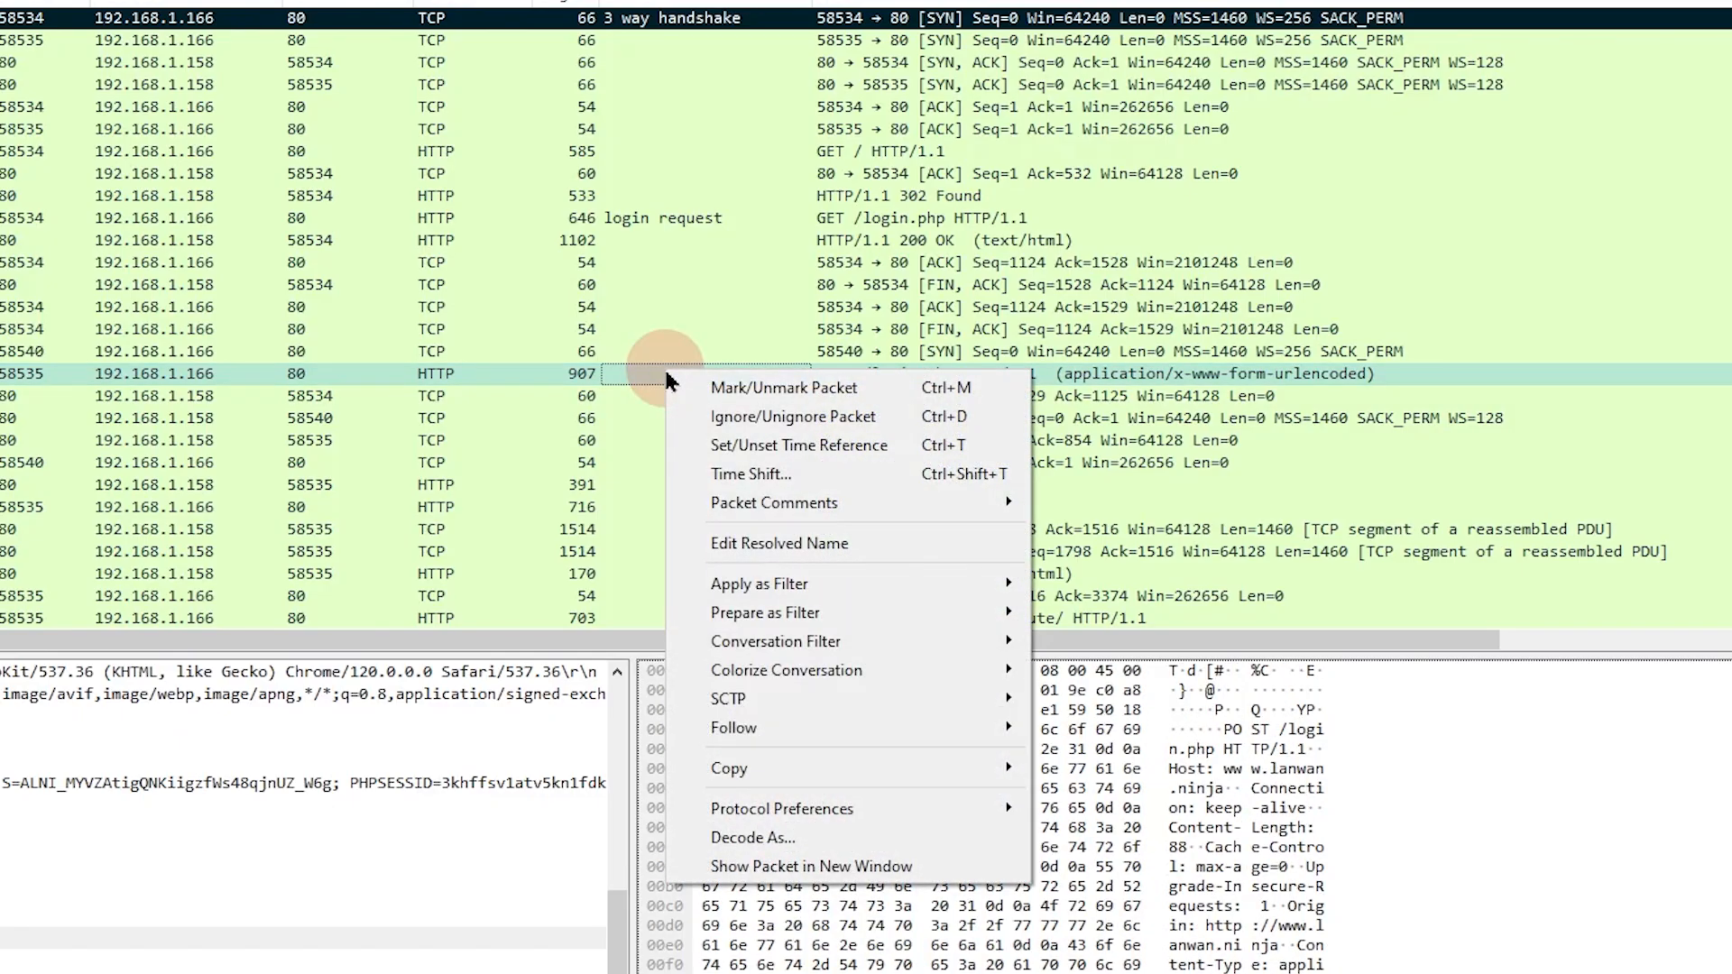
mouse_move(767, 513)
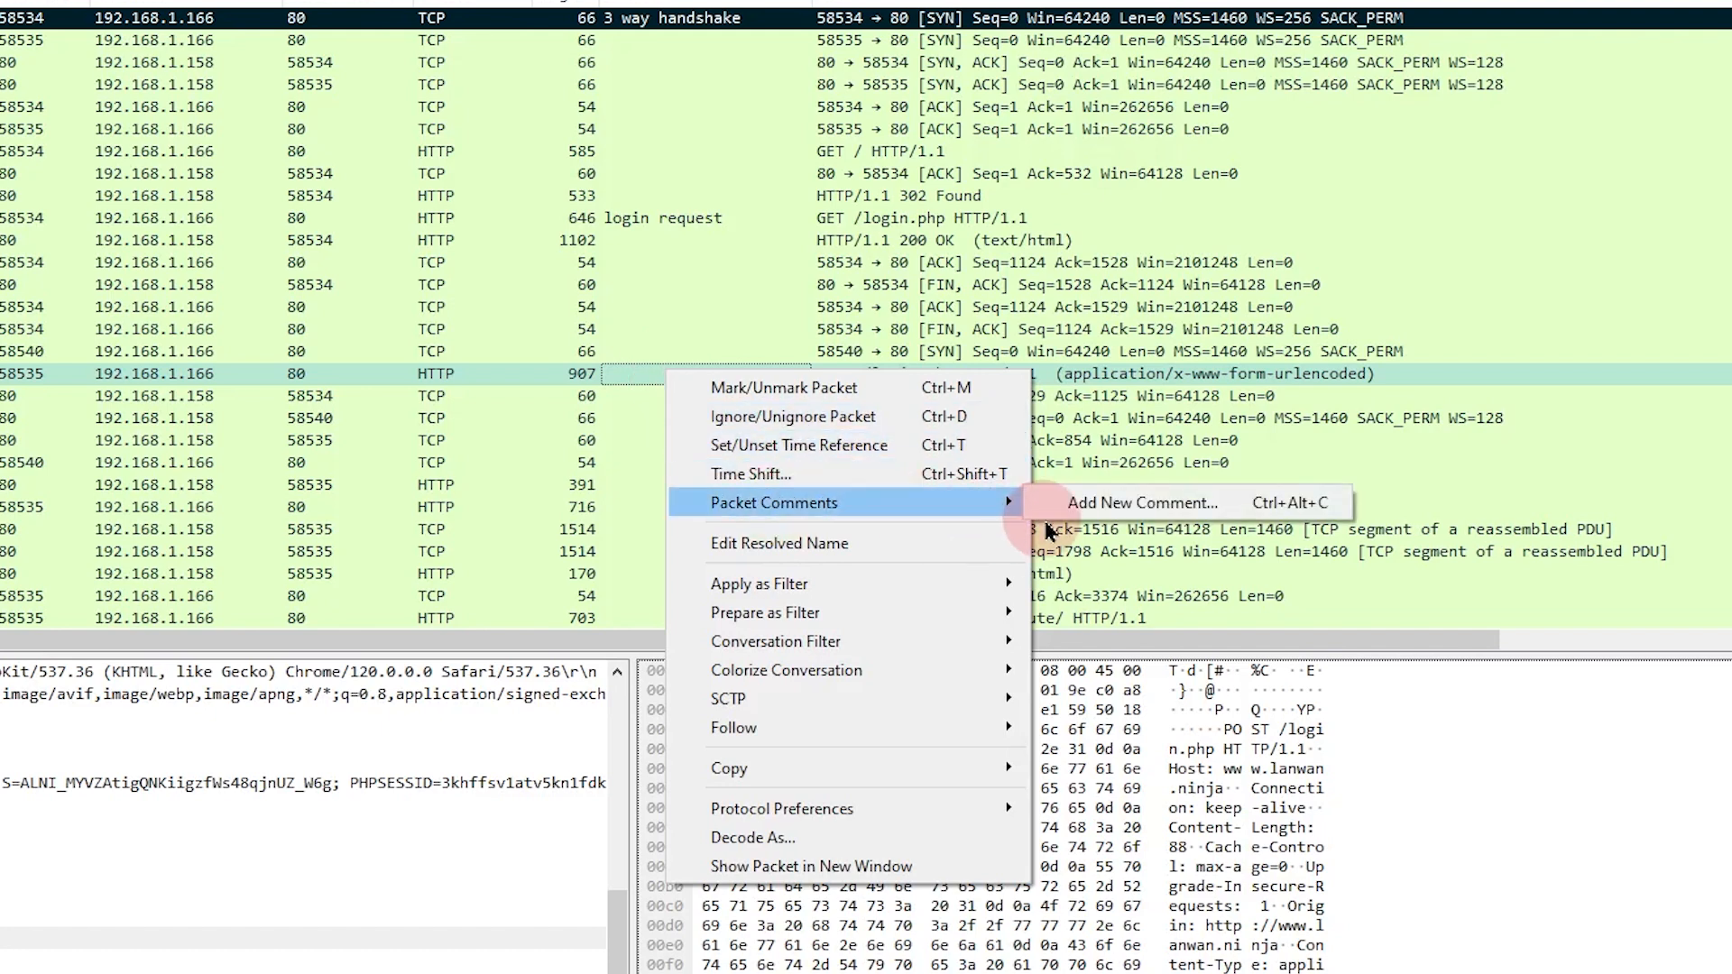
click(1073, 502)
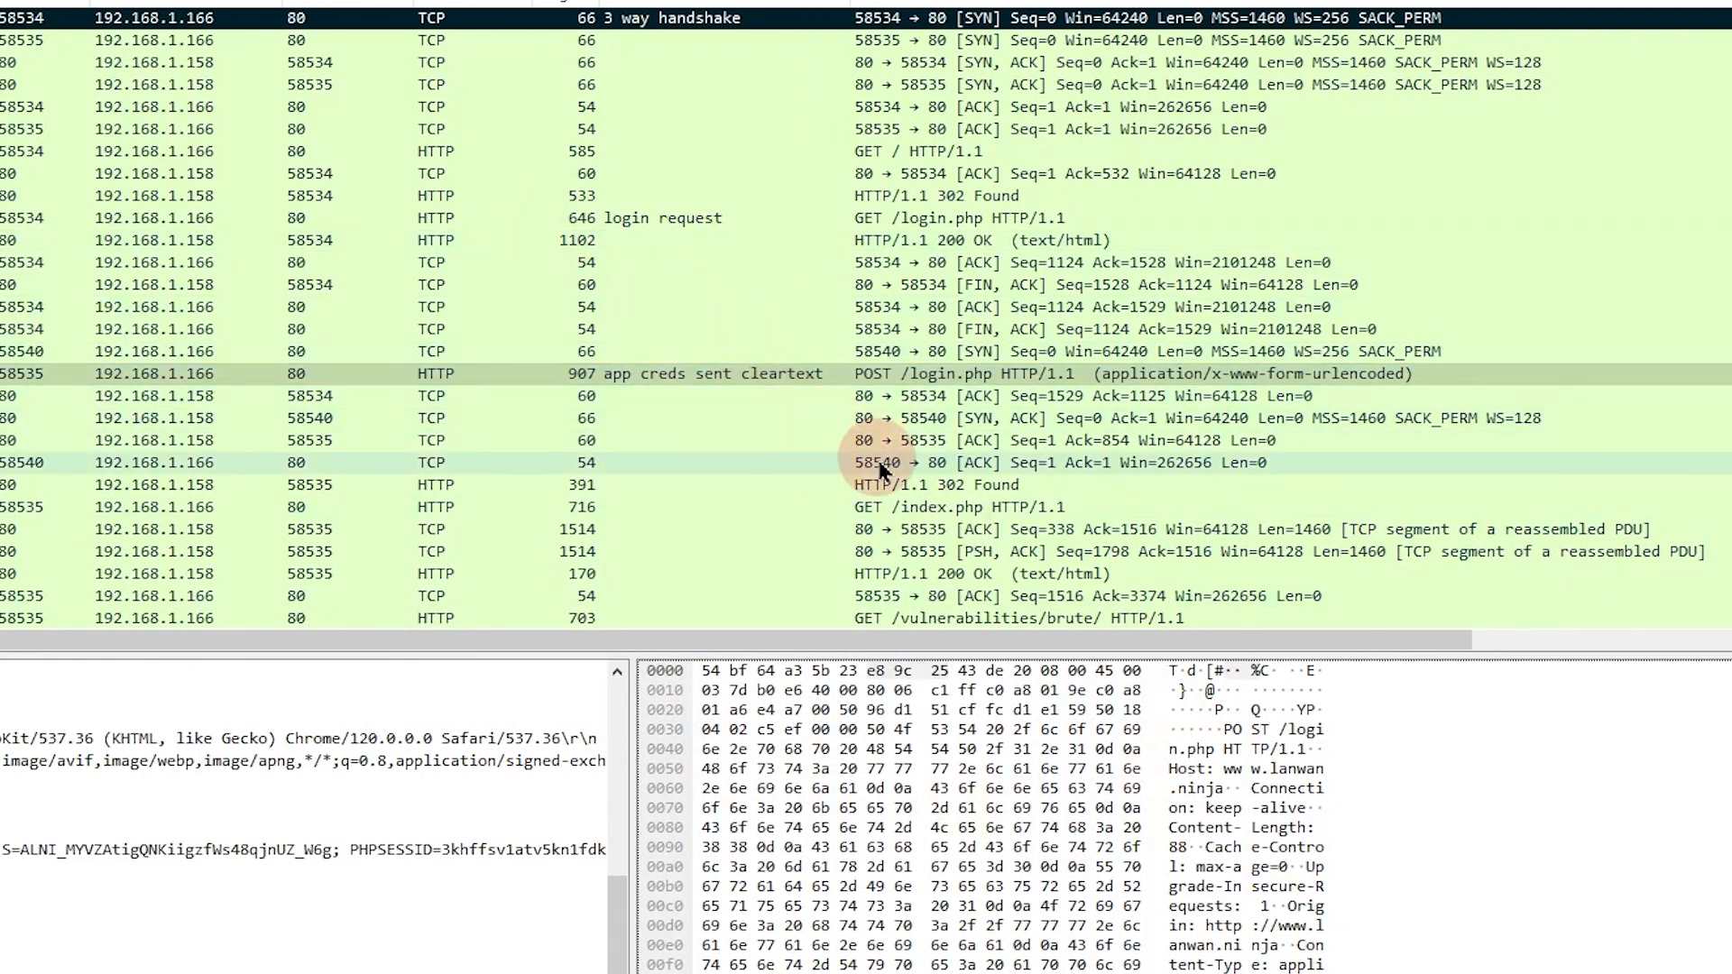
Look through the GET /index.php and GET /vulnerabilities/brute/ requests and their HTTP 200 OK responses.
click(831, 507)
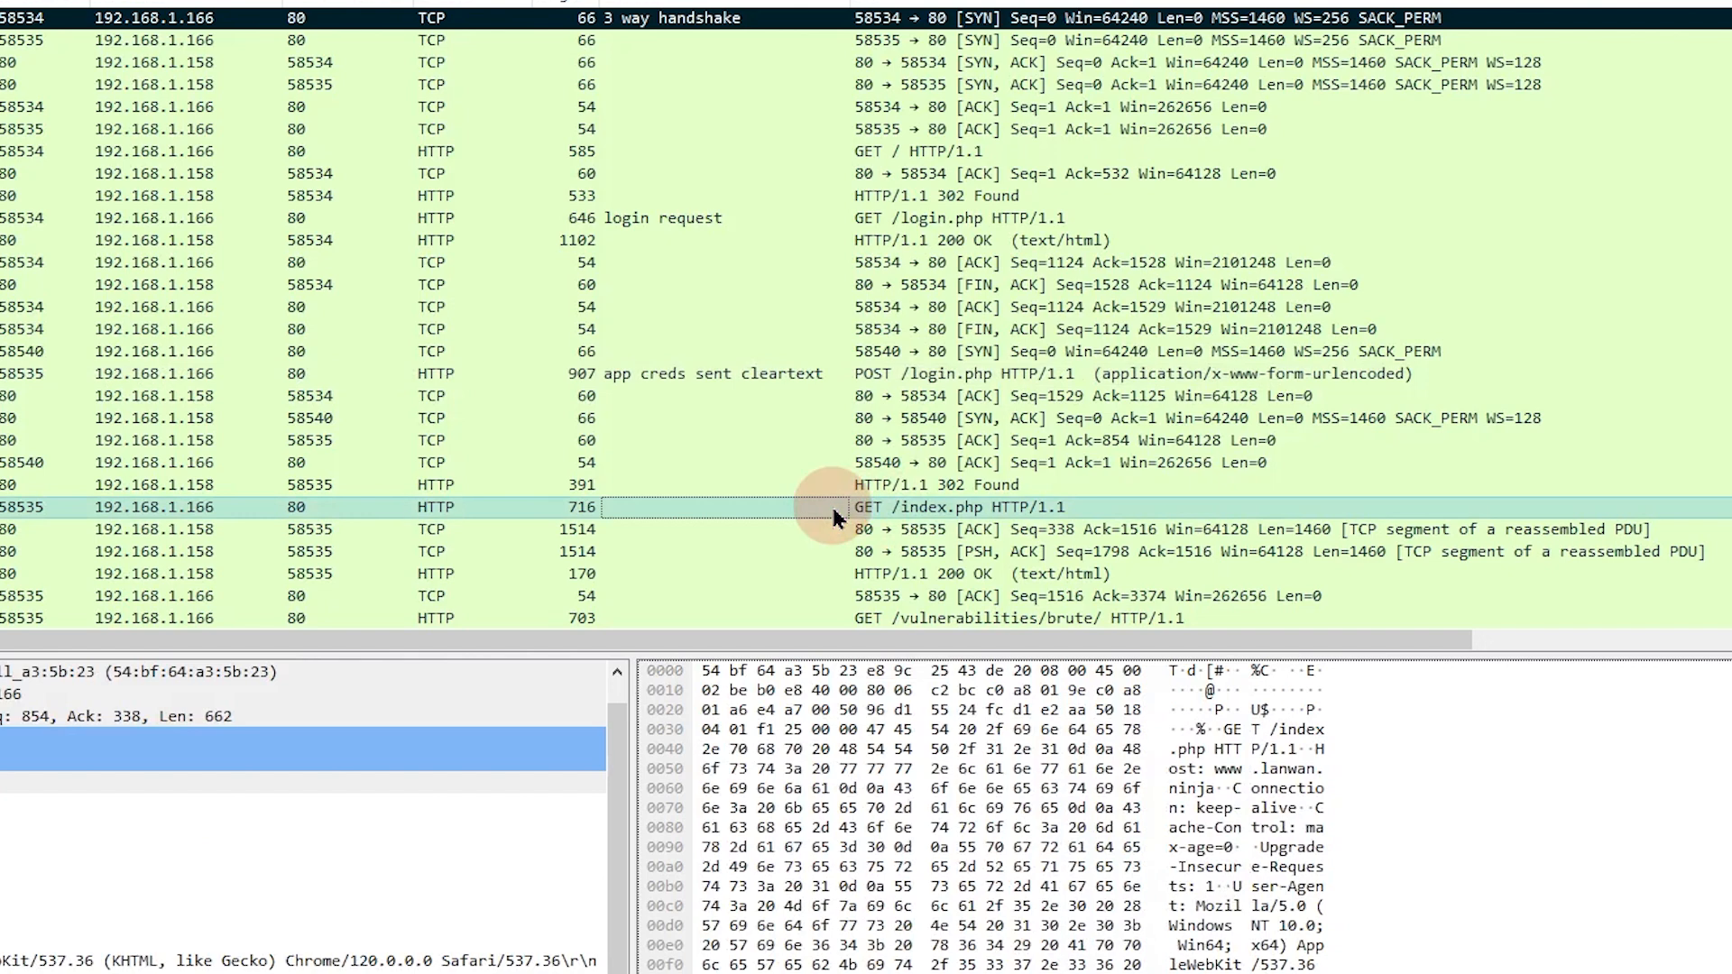
click(780, 573)
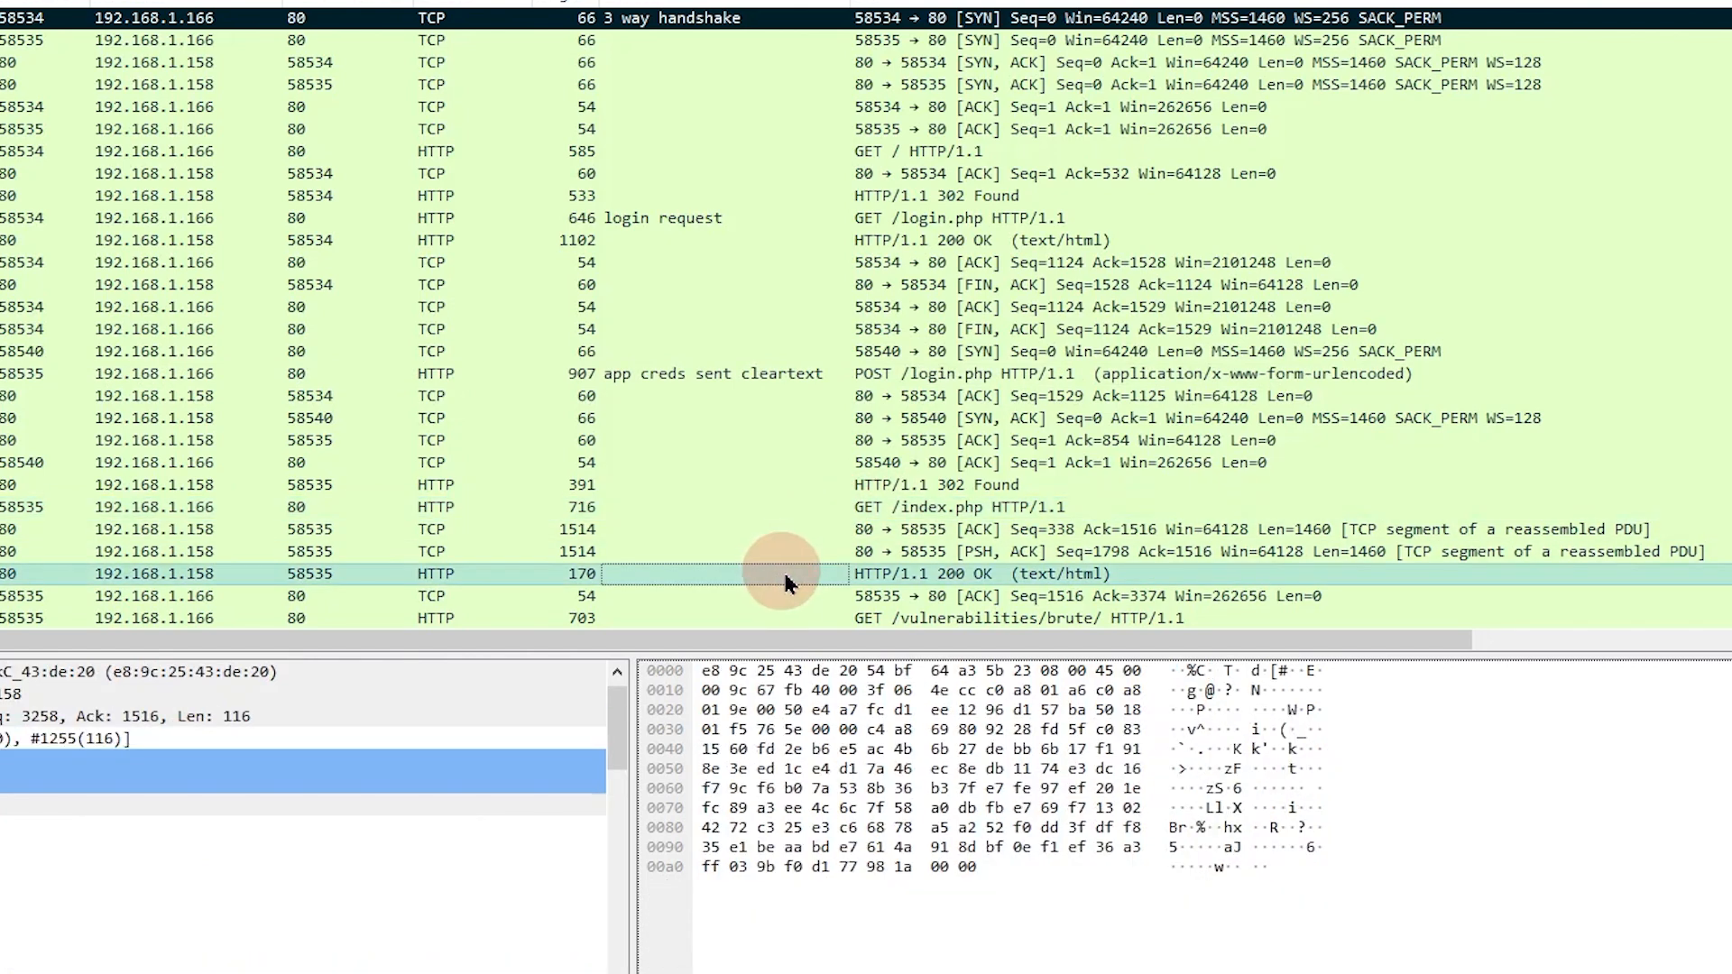
scroll(782, 568, down, 2)
click(759, 485)
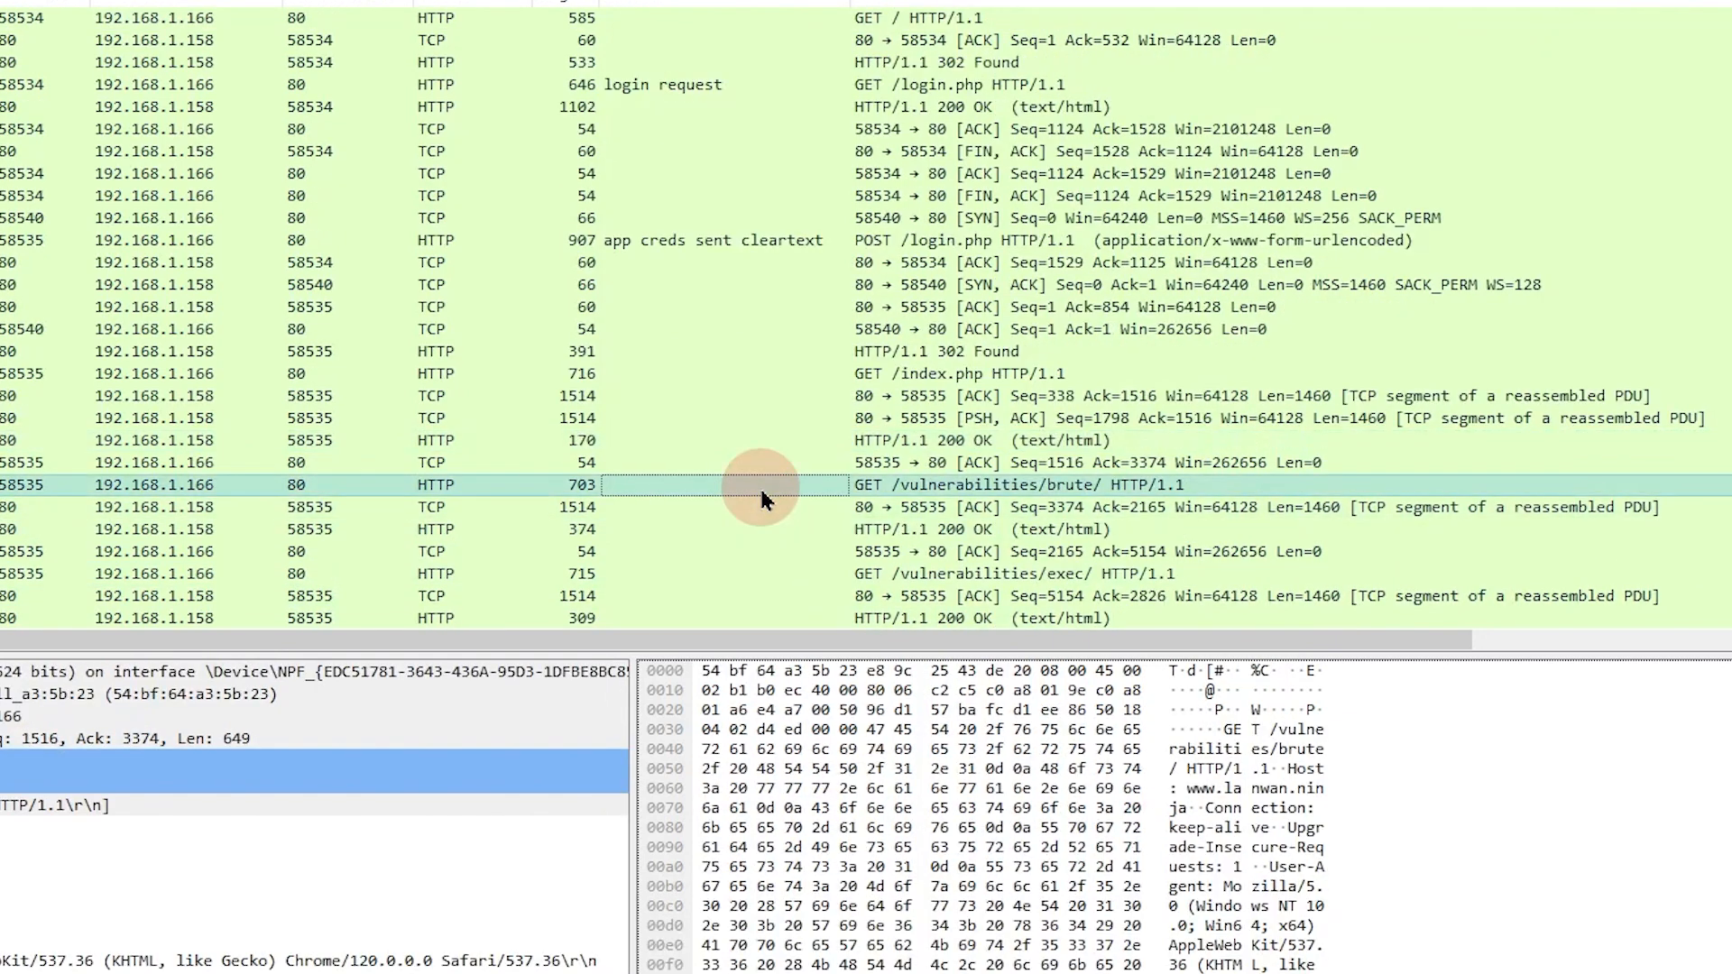
click(737, 532)
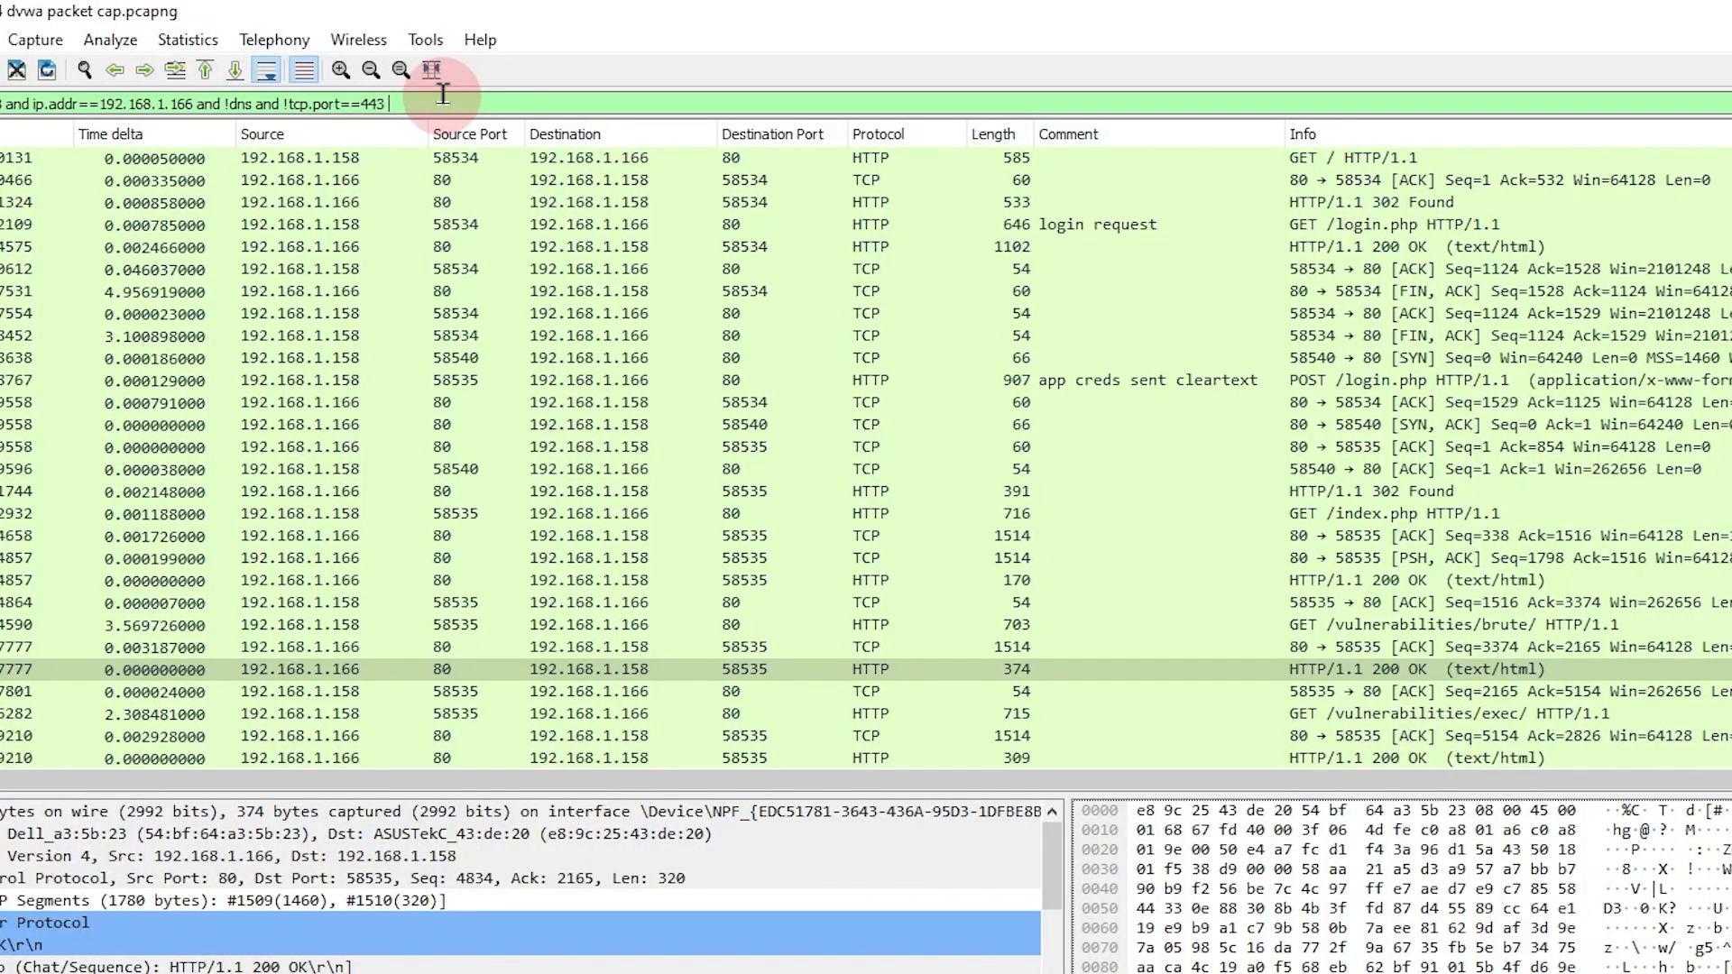
Extend the display filter with "and http.request" and apply it to list only the HTTP requests.
text(and http.request)
key(Return)
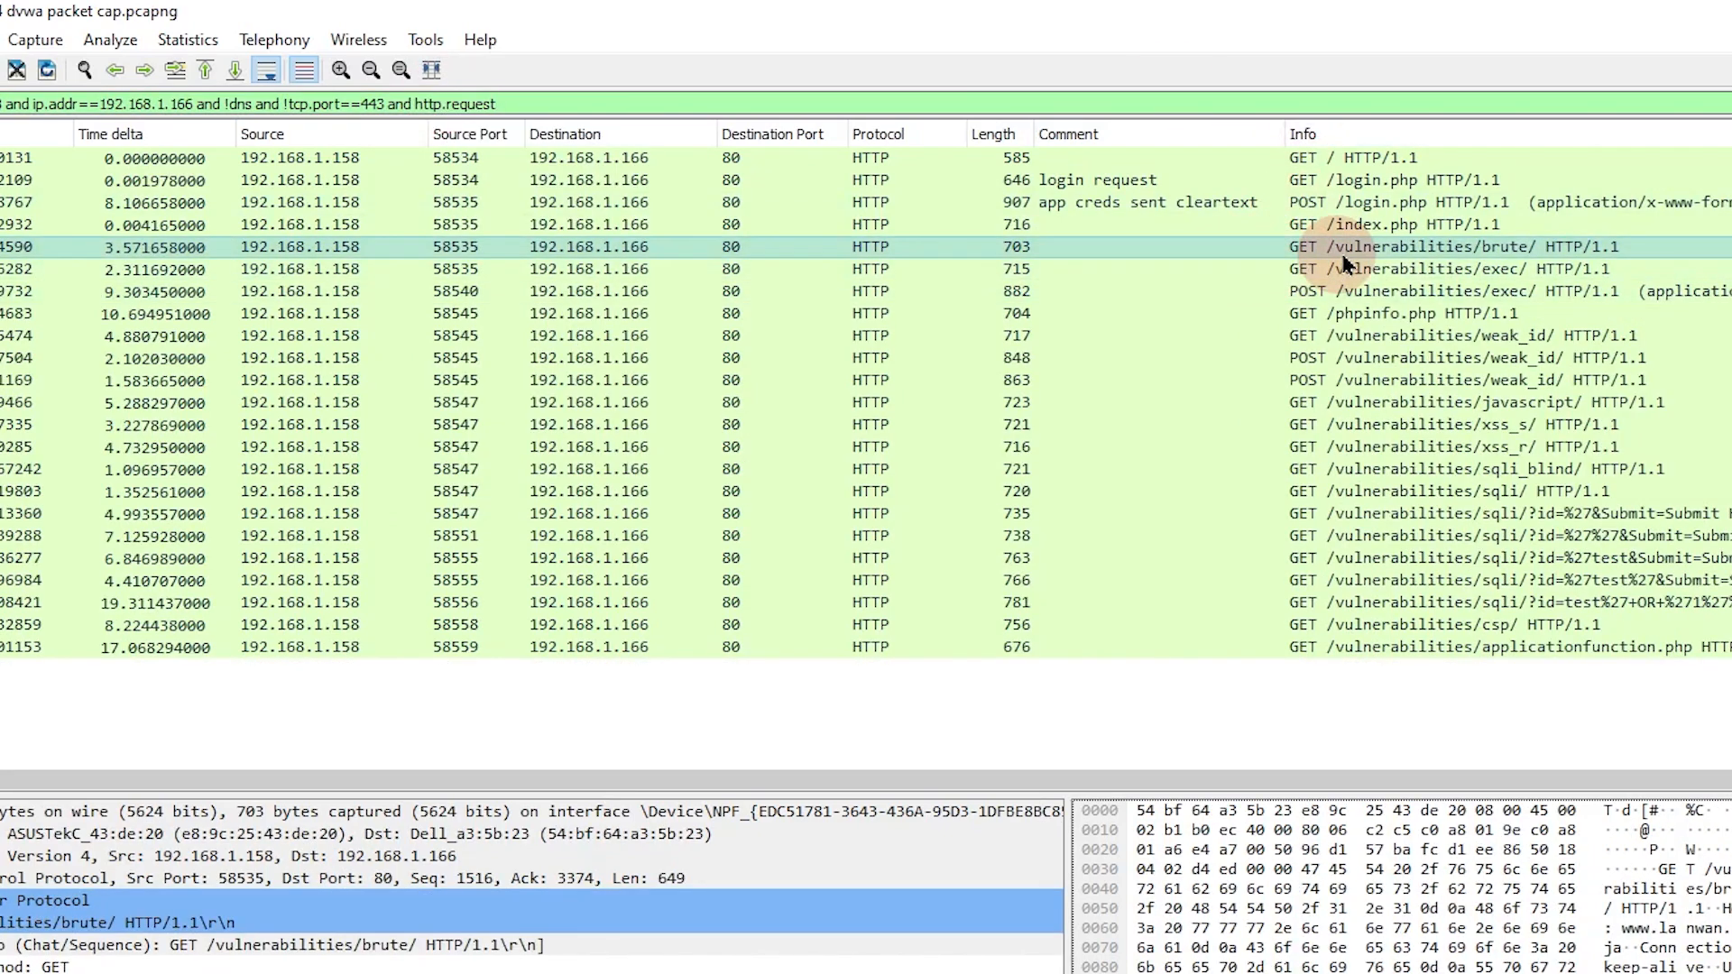
Change the filter's last condition to "(http.request or http.request_in)" and apply it to include the matching responses.
click(629, 86)
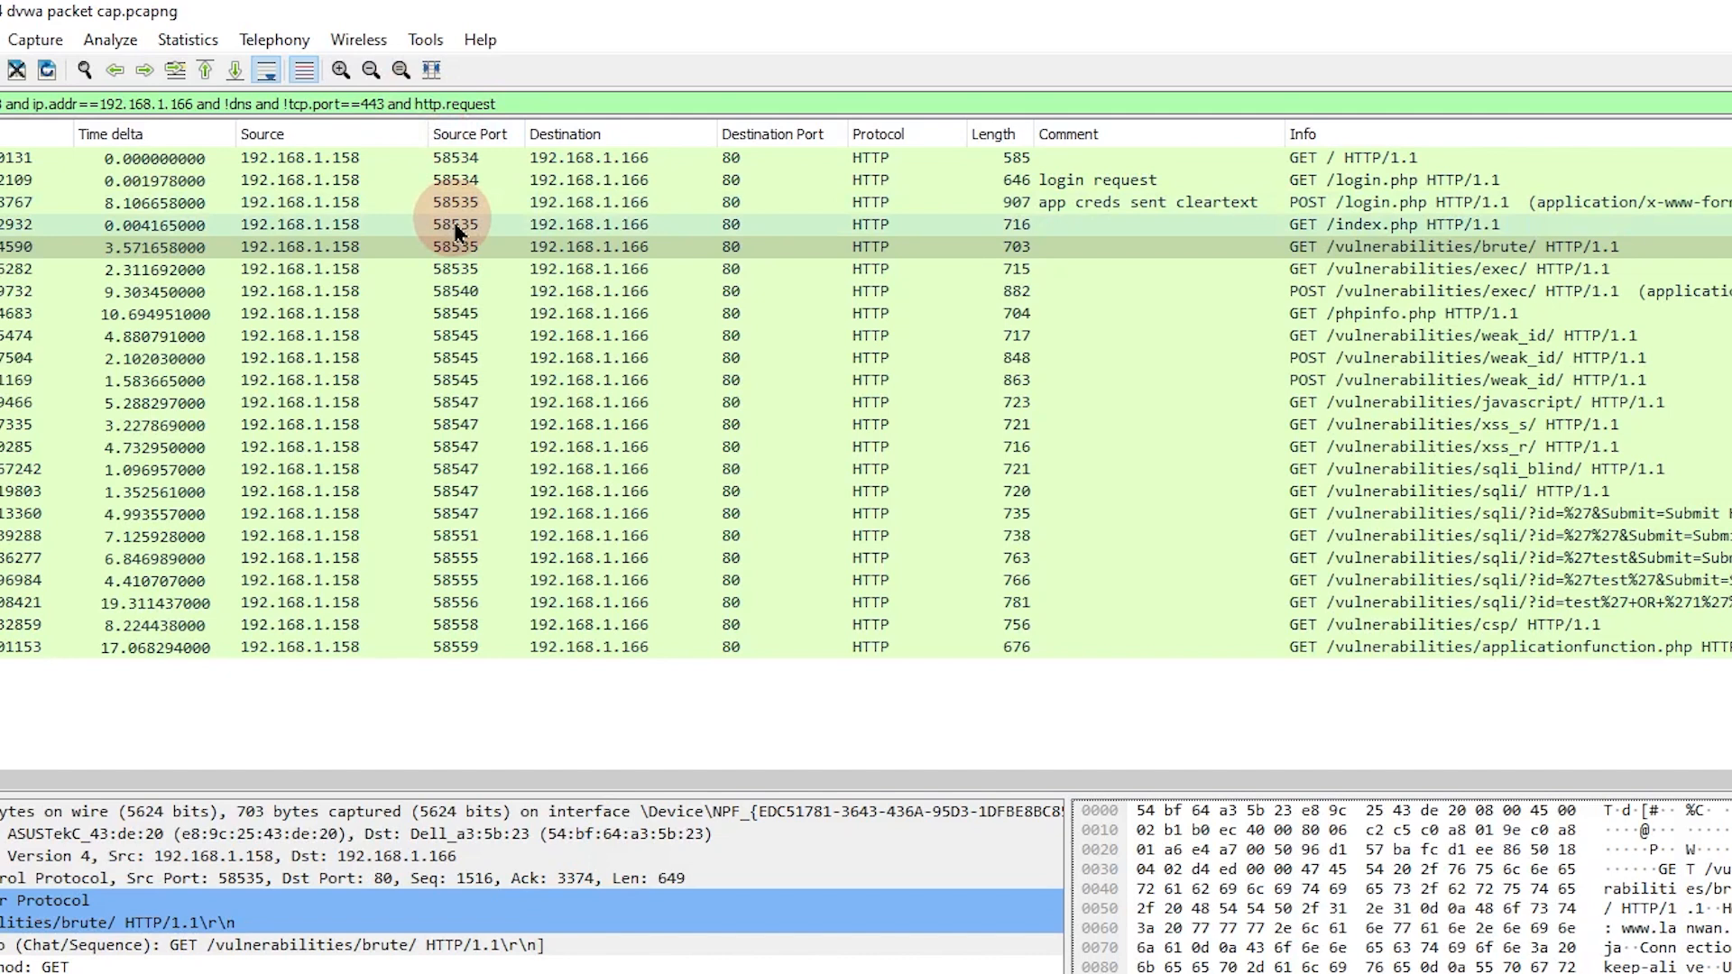
text(()
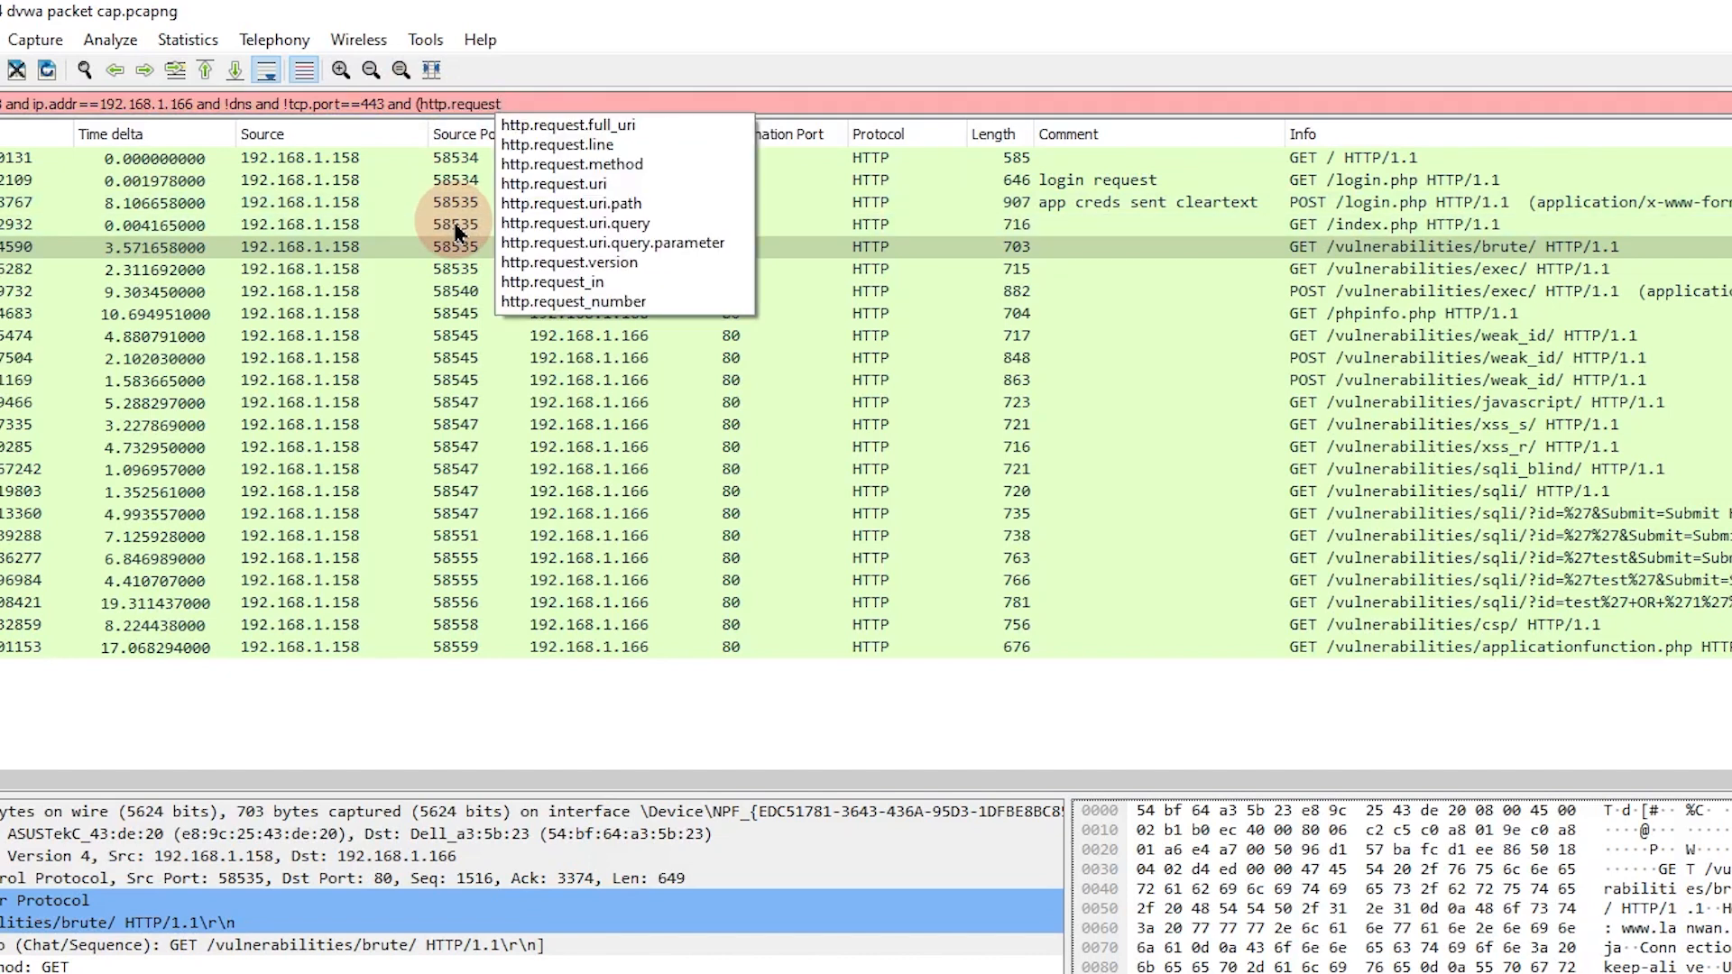
click(666, 110)
text(or http.req)
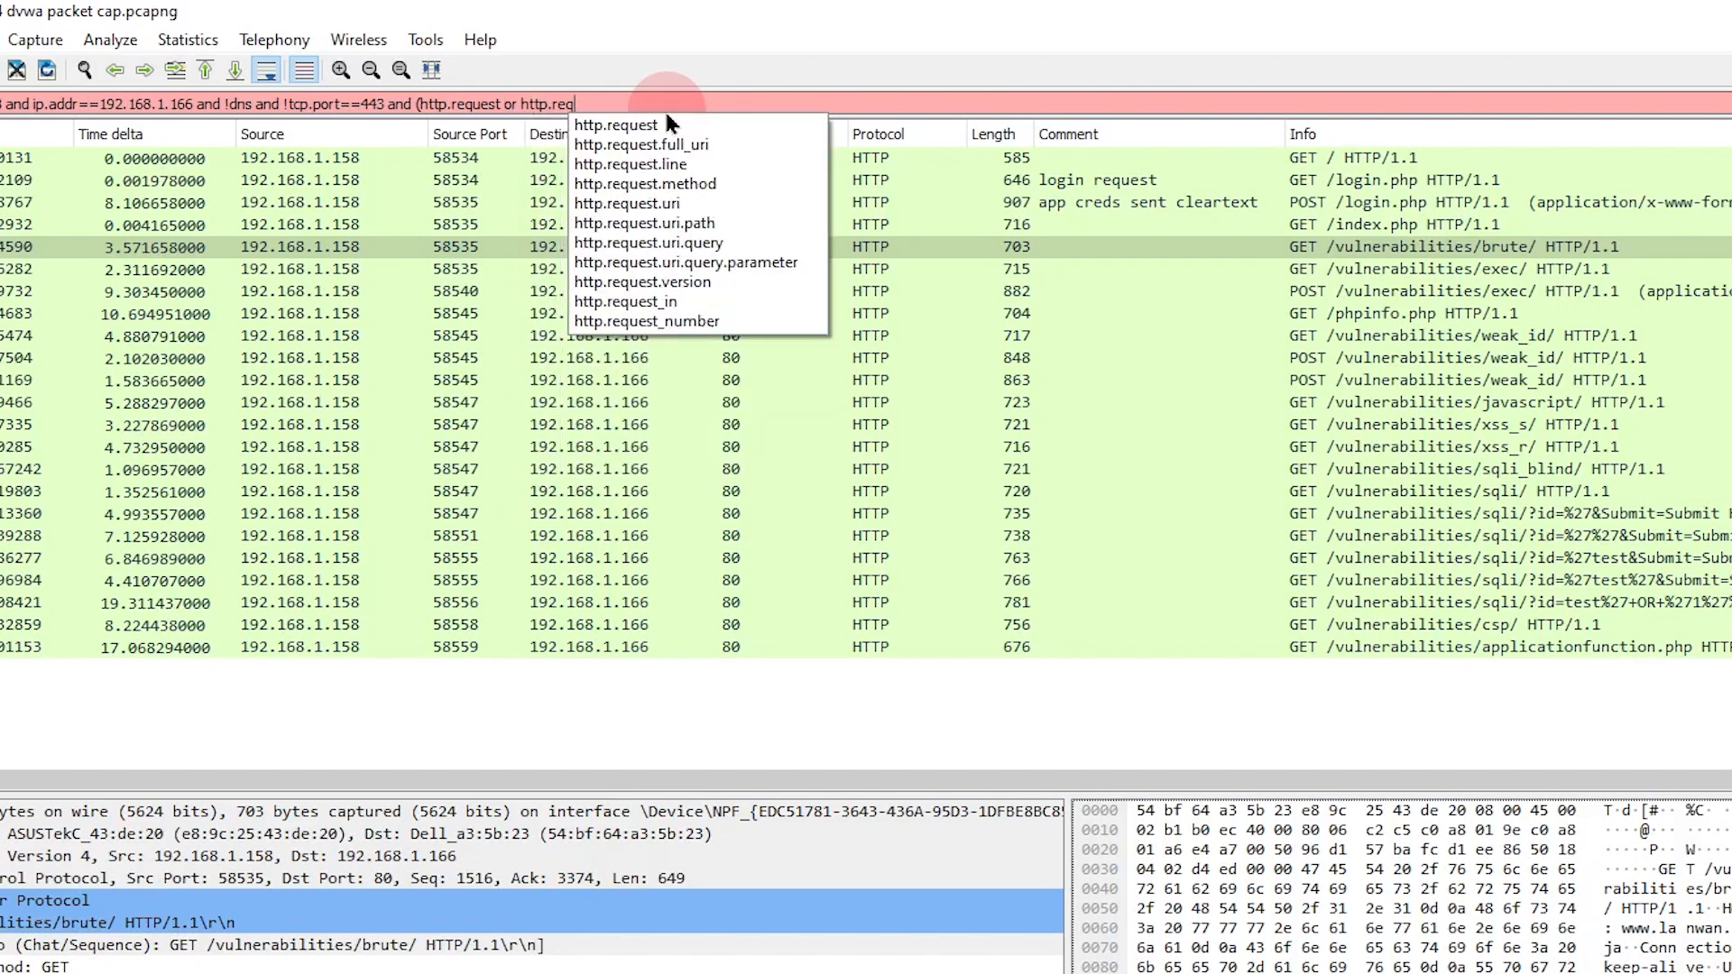
text(uest_in))
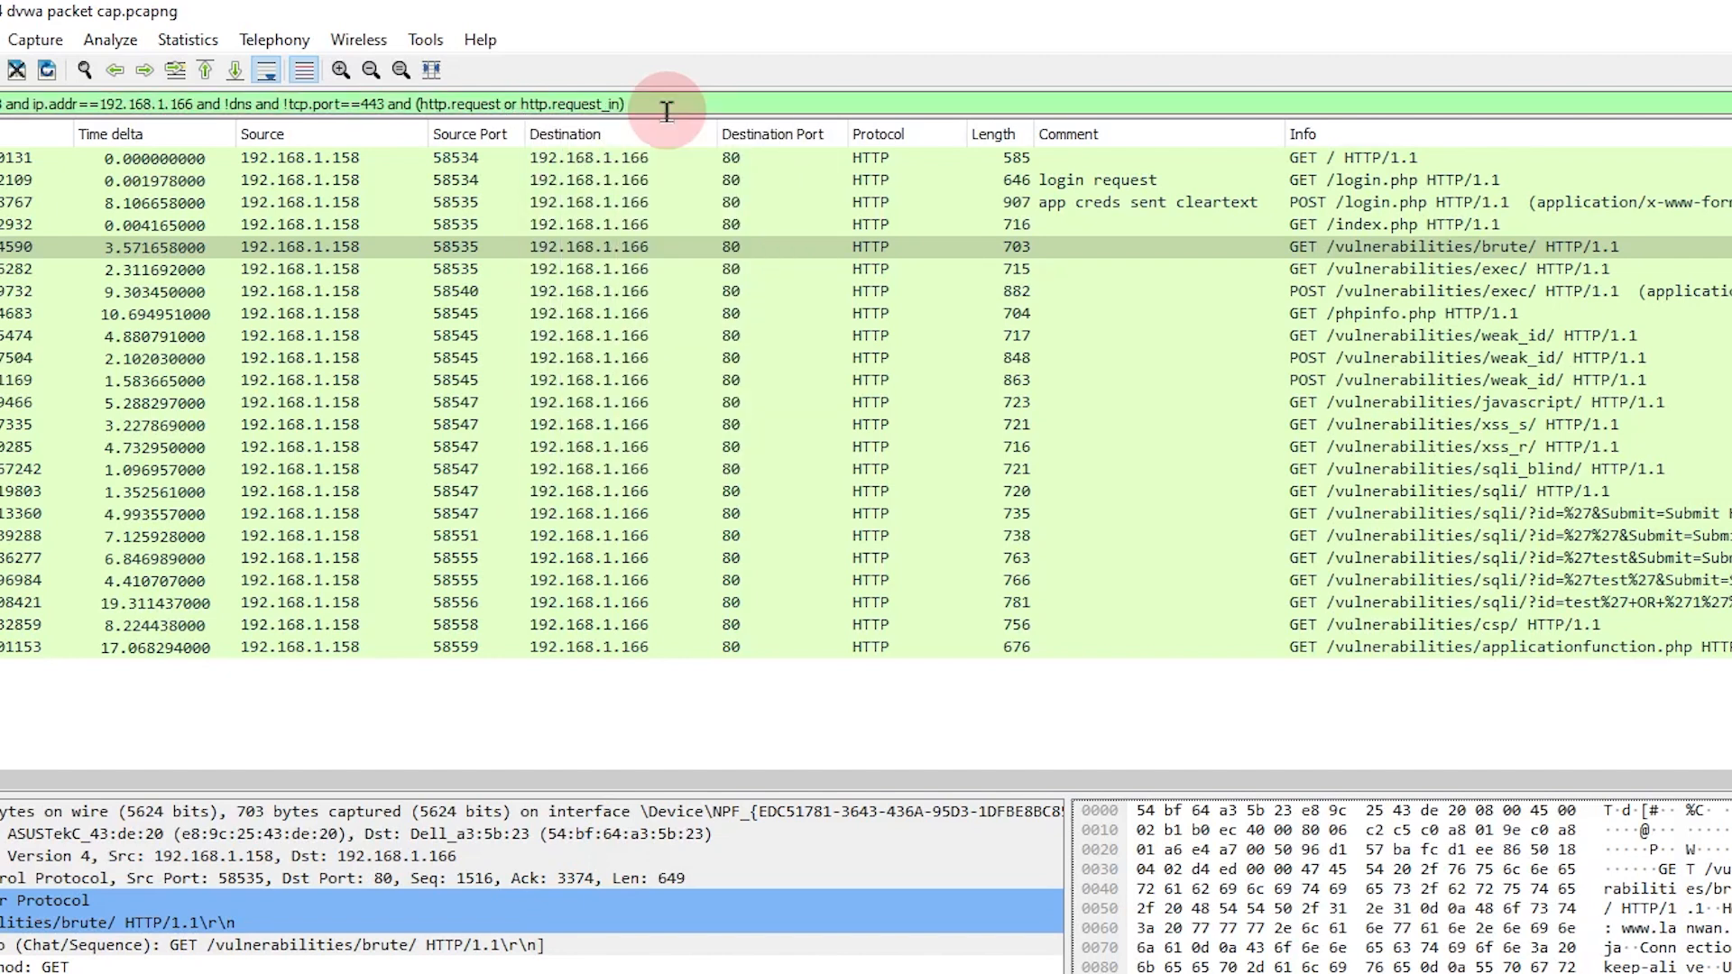
key(Return)
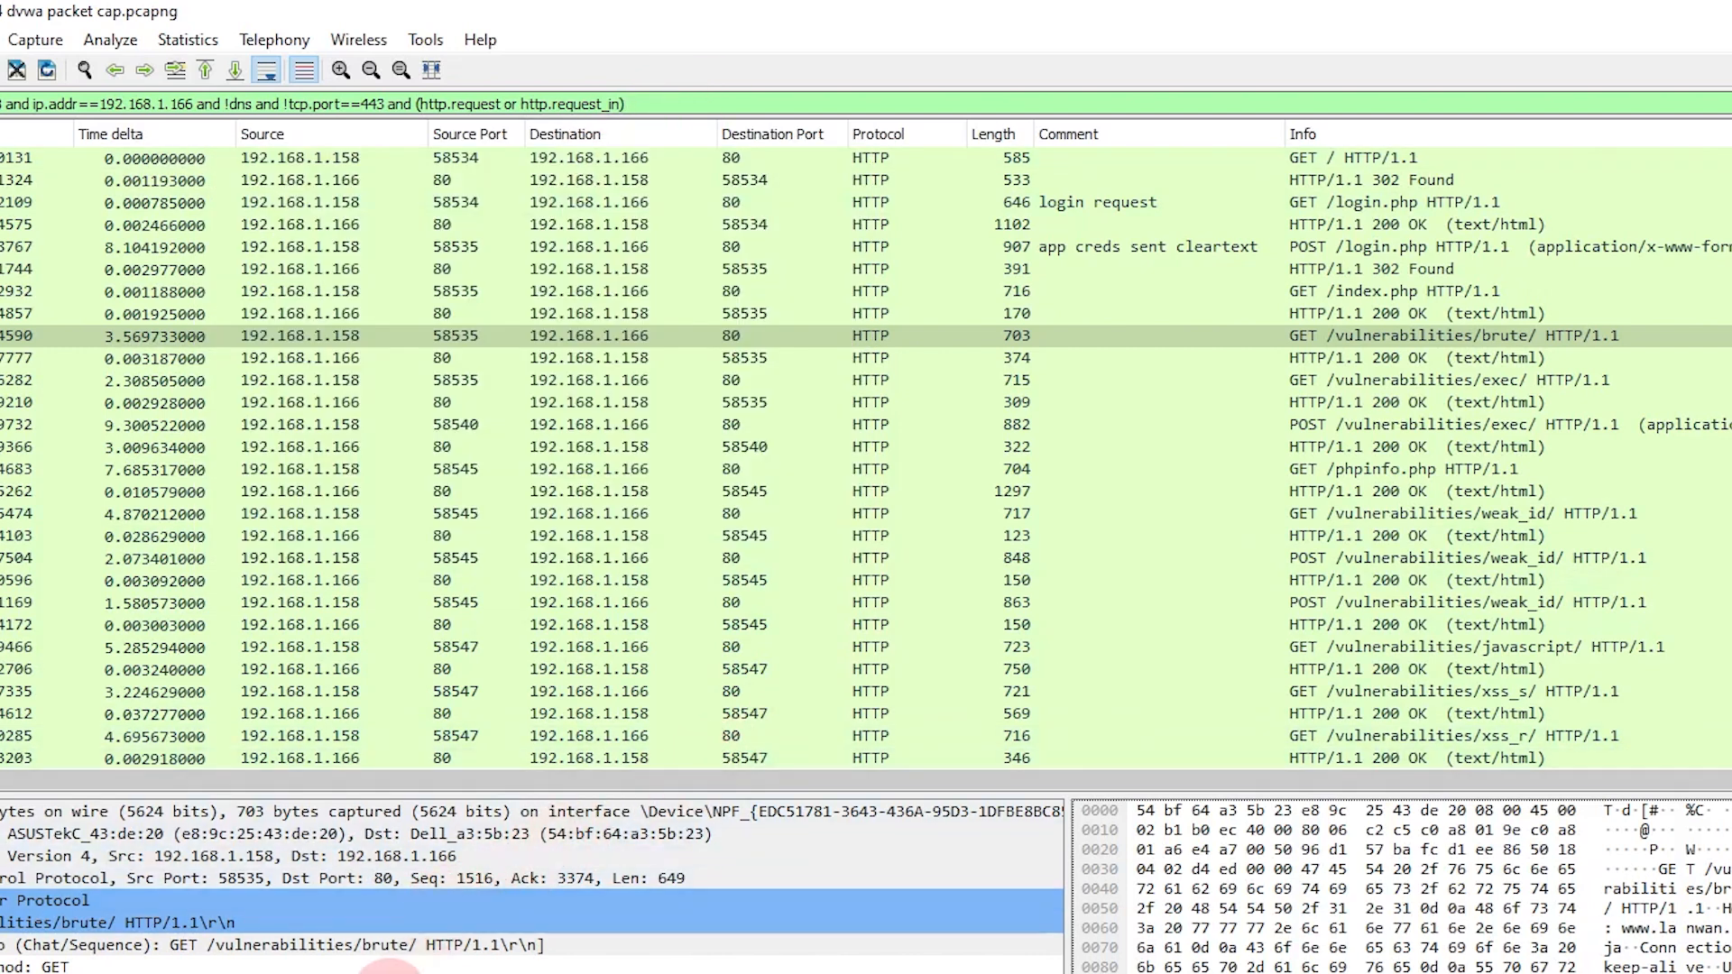
Inspect the GET / packet's Request Method field and the filter expression offered for it.
click(1317, 159)
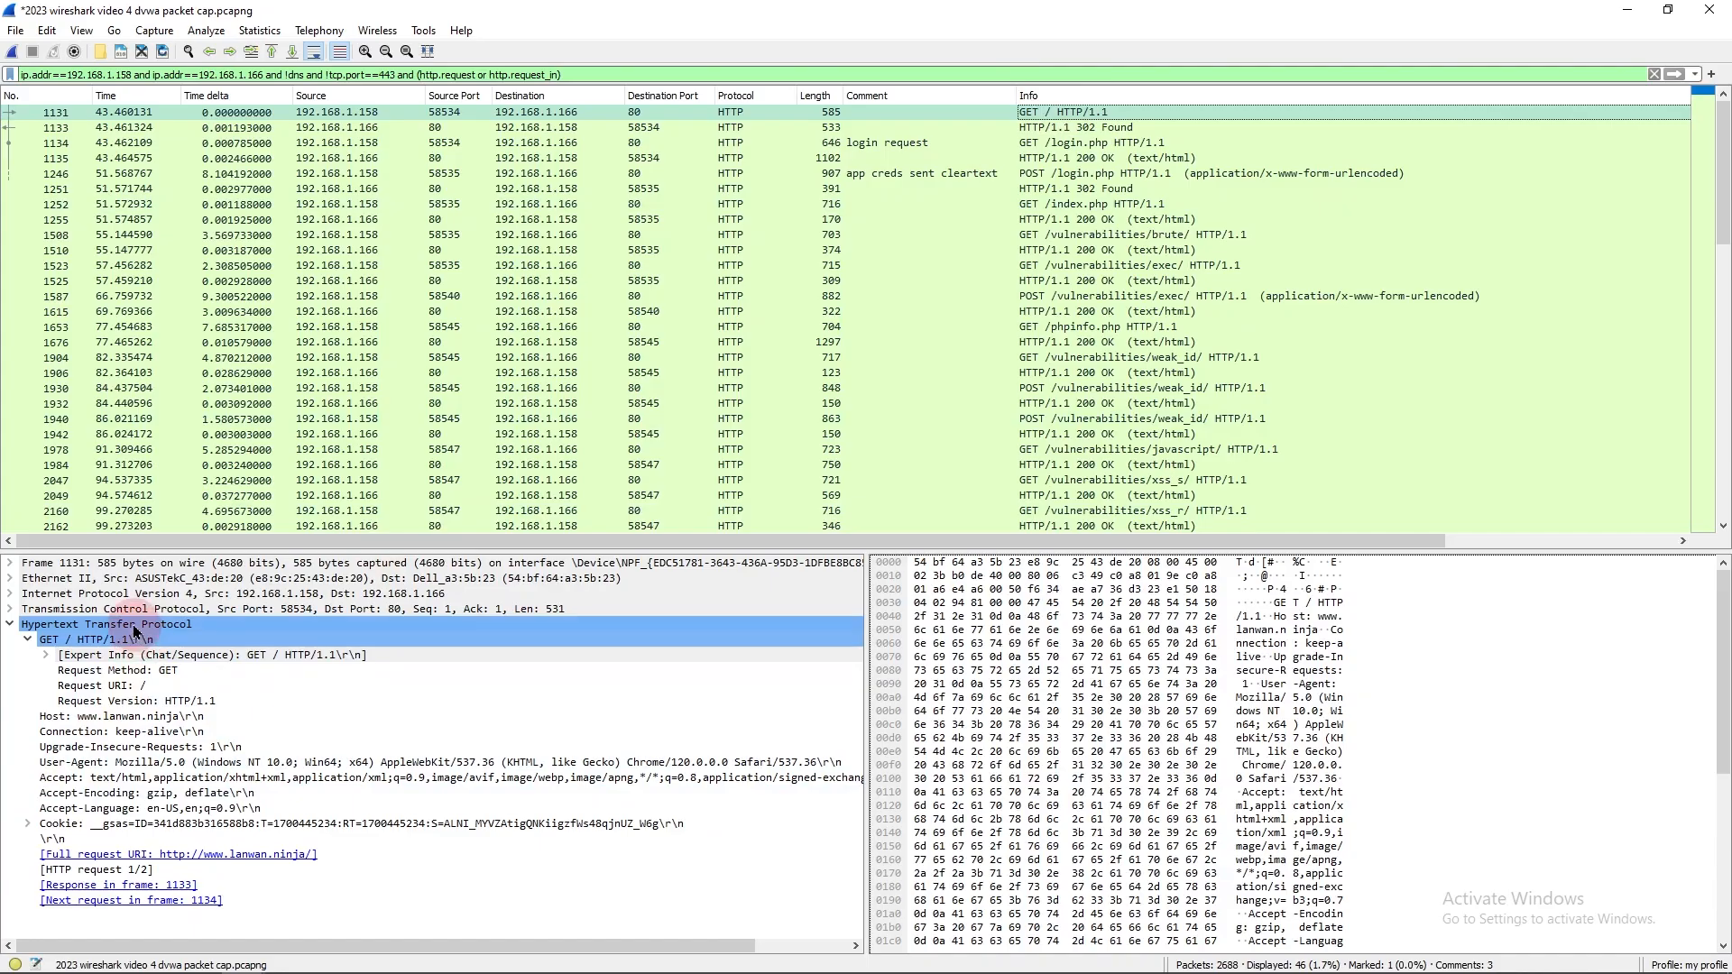
click(110, 672)
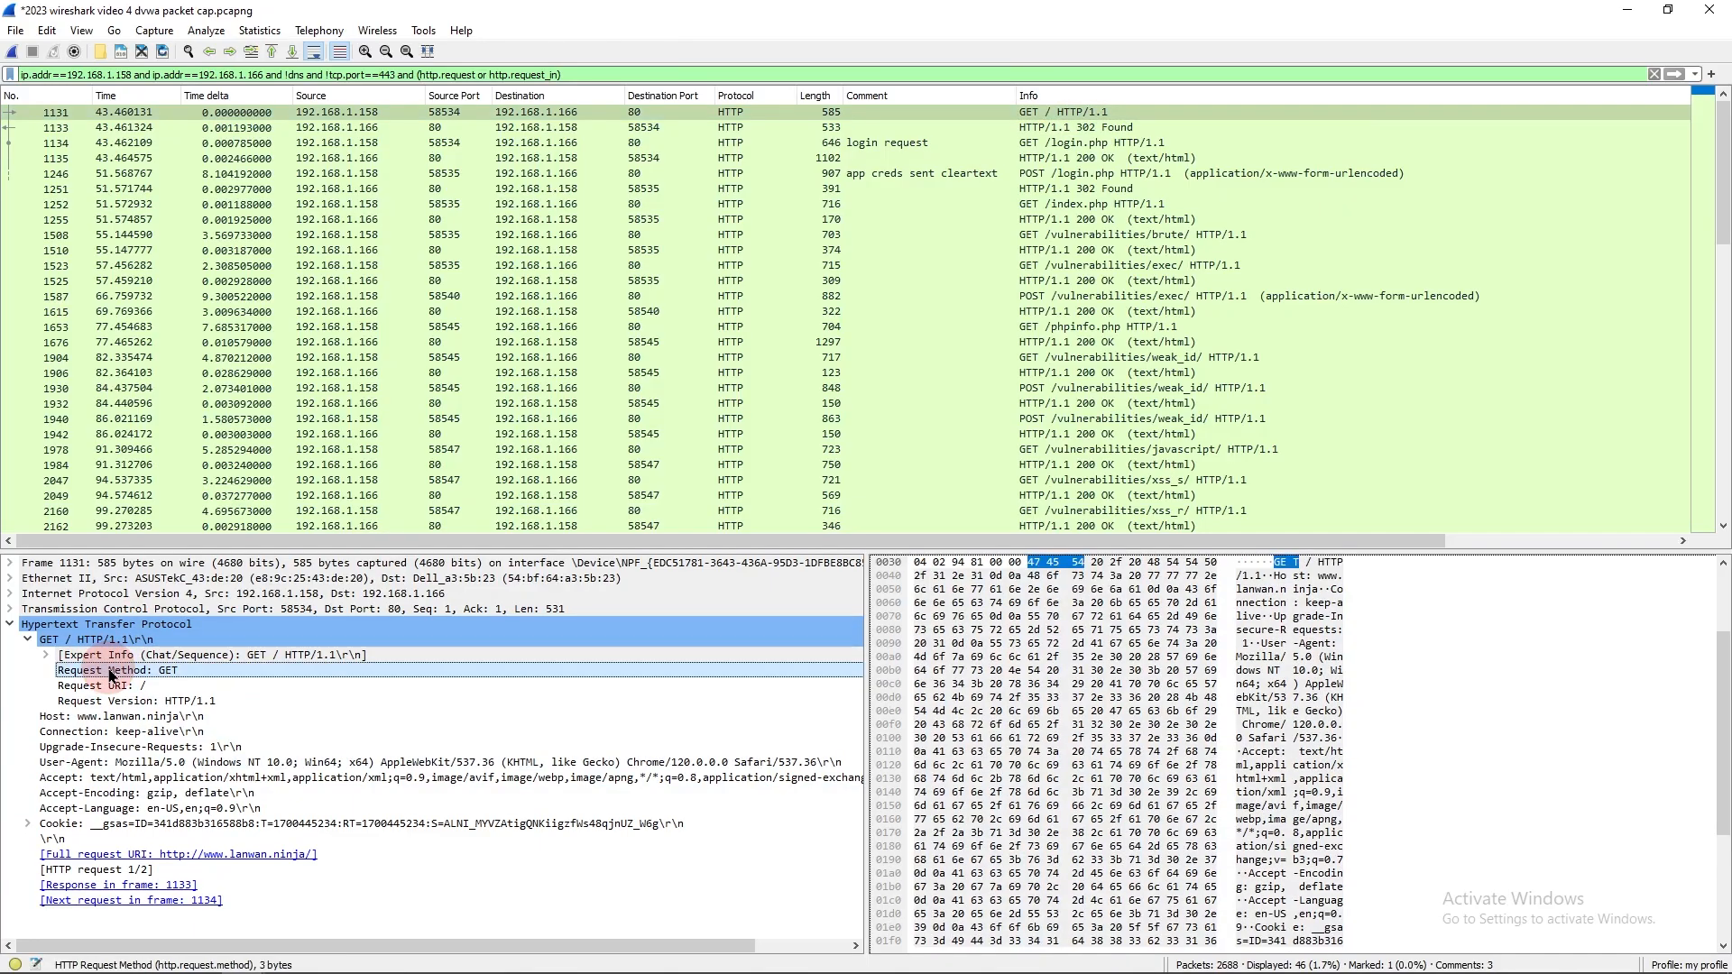
right_click(110, 673)
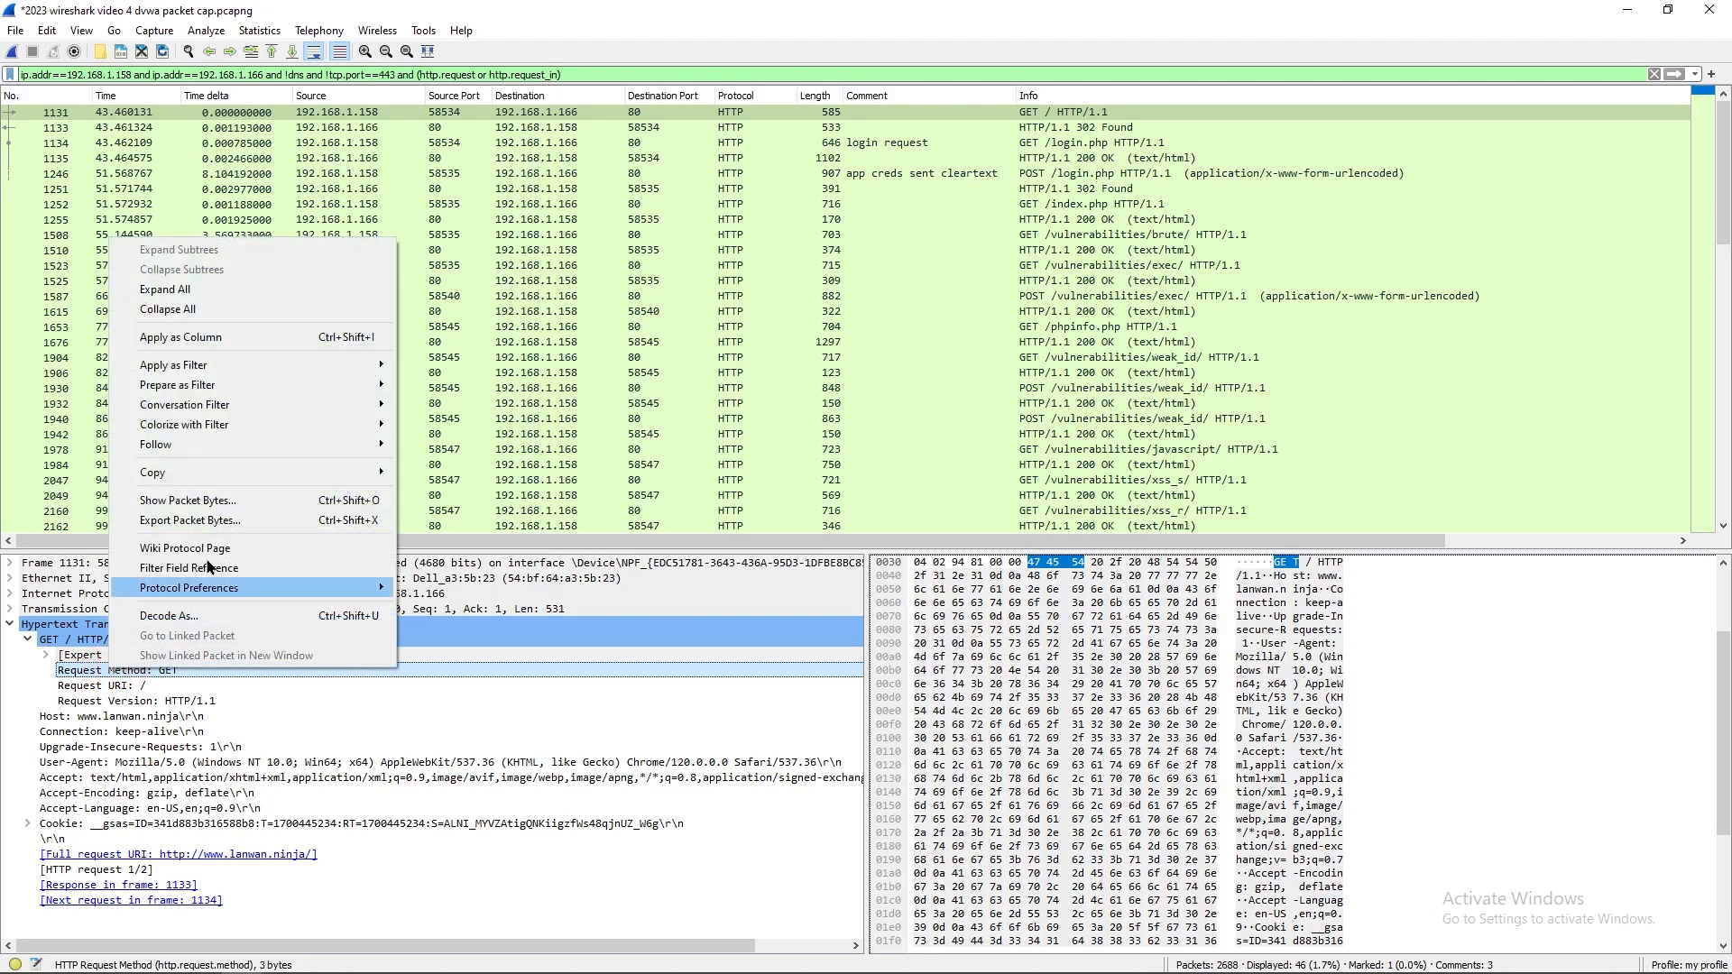
mouse_move(269, 374)
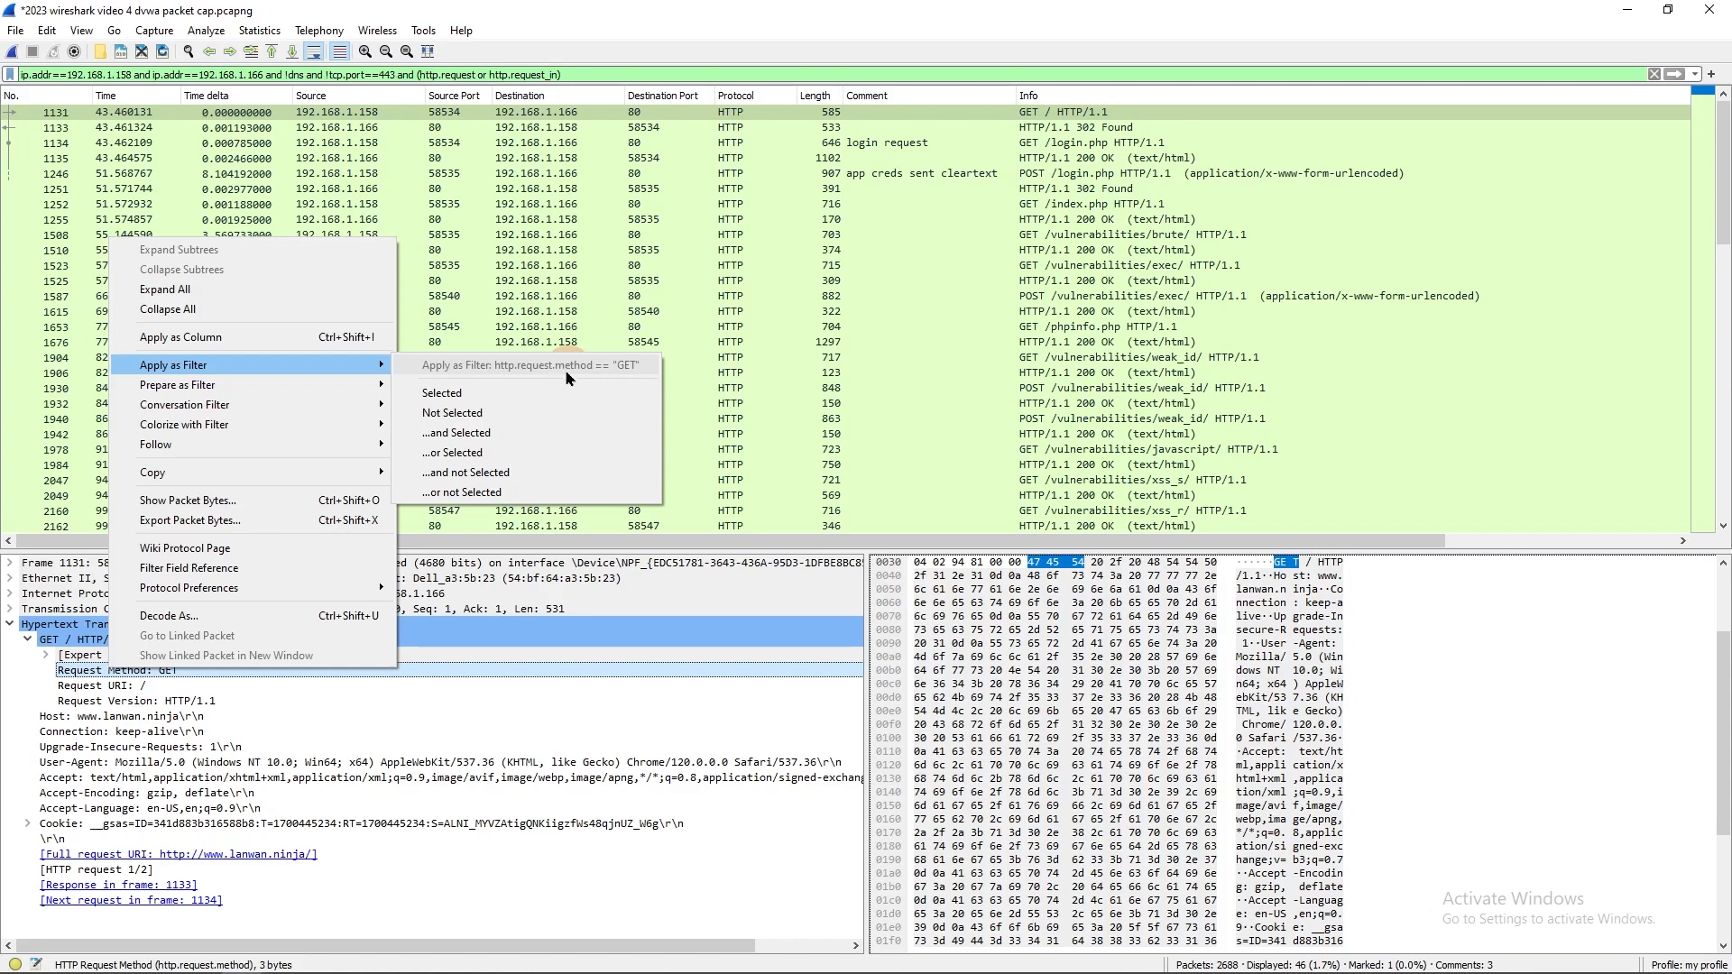
click(379, 716)
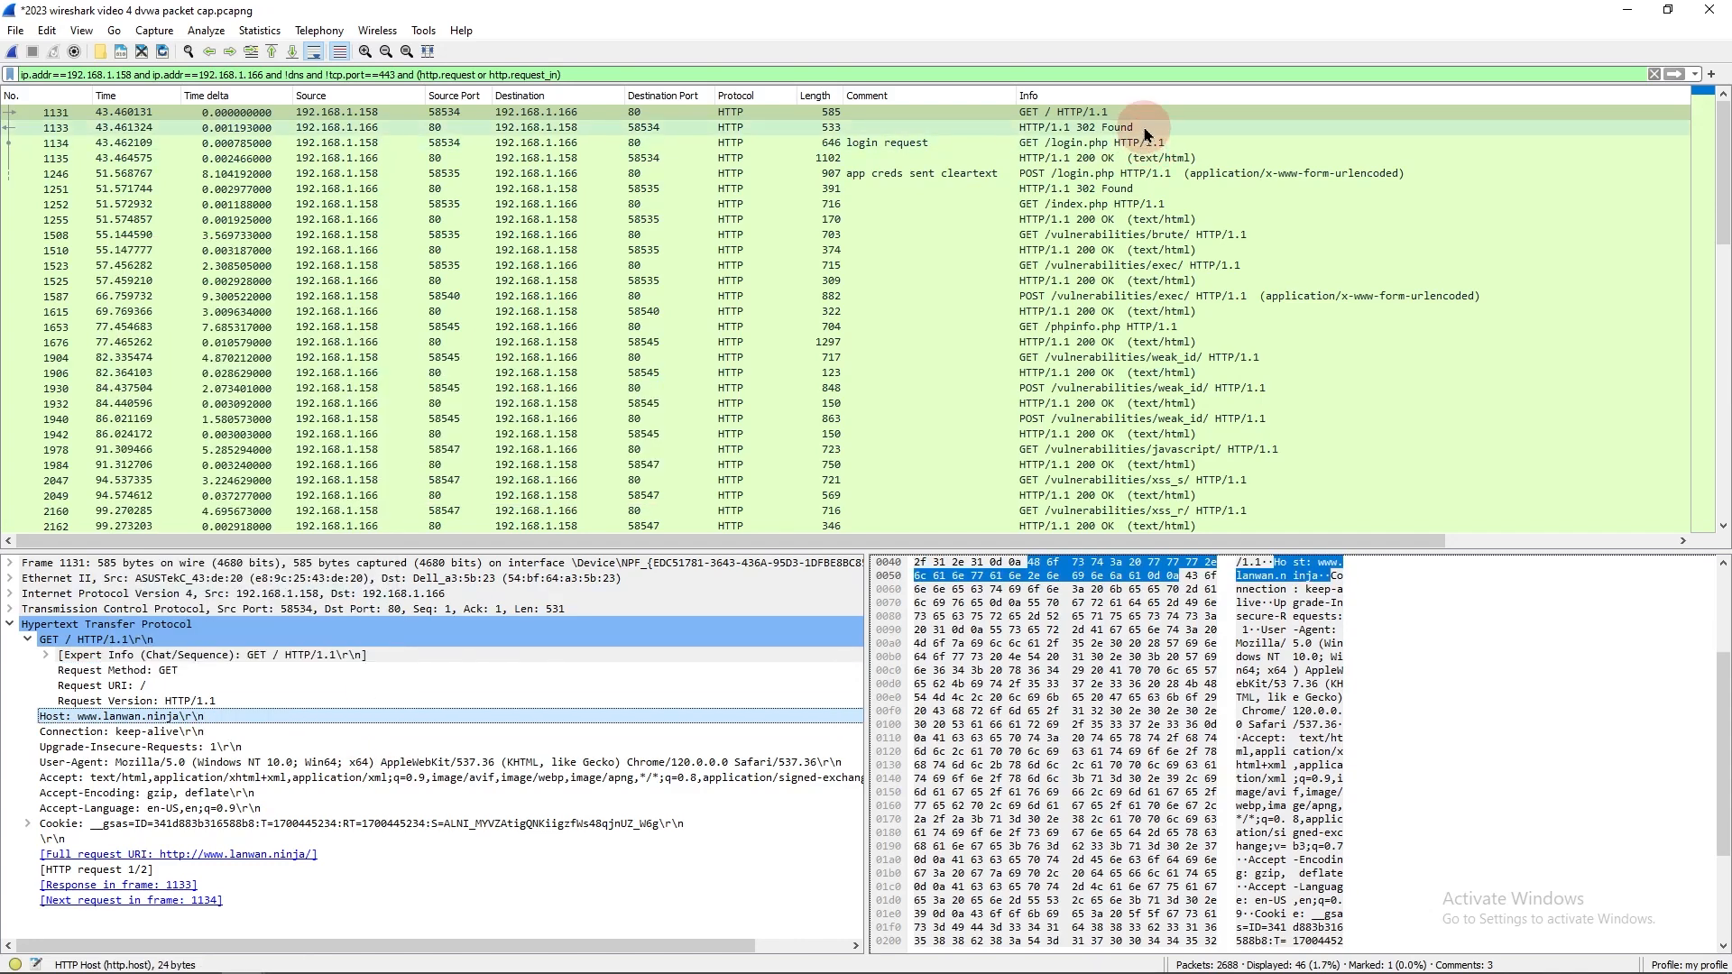
Inspect the "Request in frame" field of the first HTTP 302 Found response and the filter expression offered for it.
click(1143, 131)
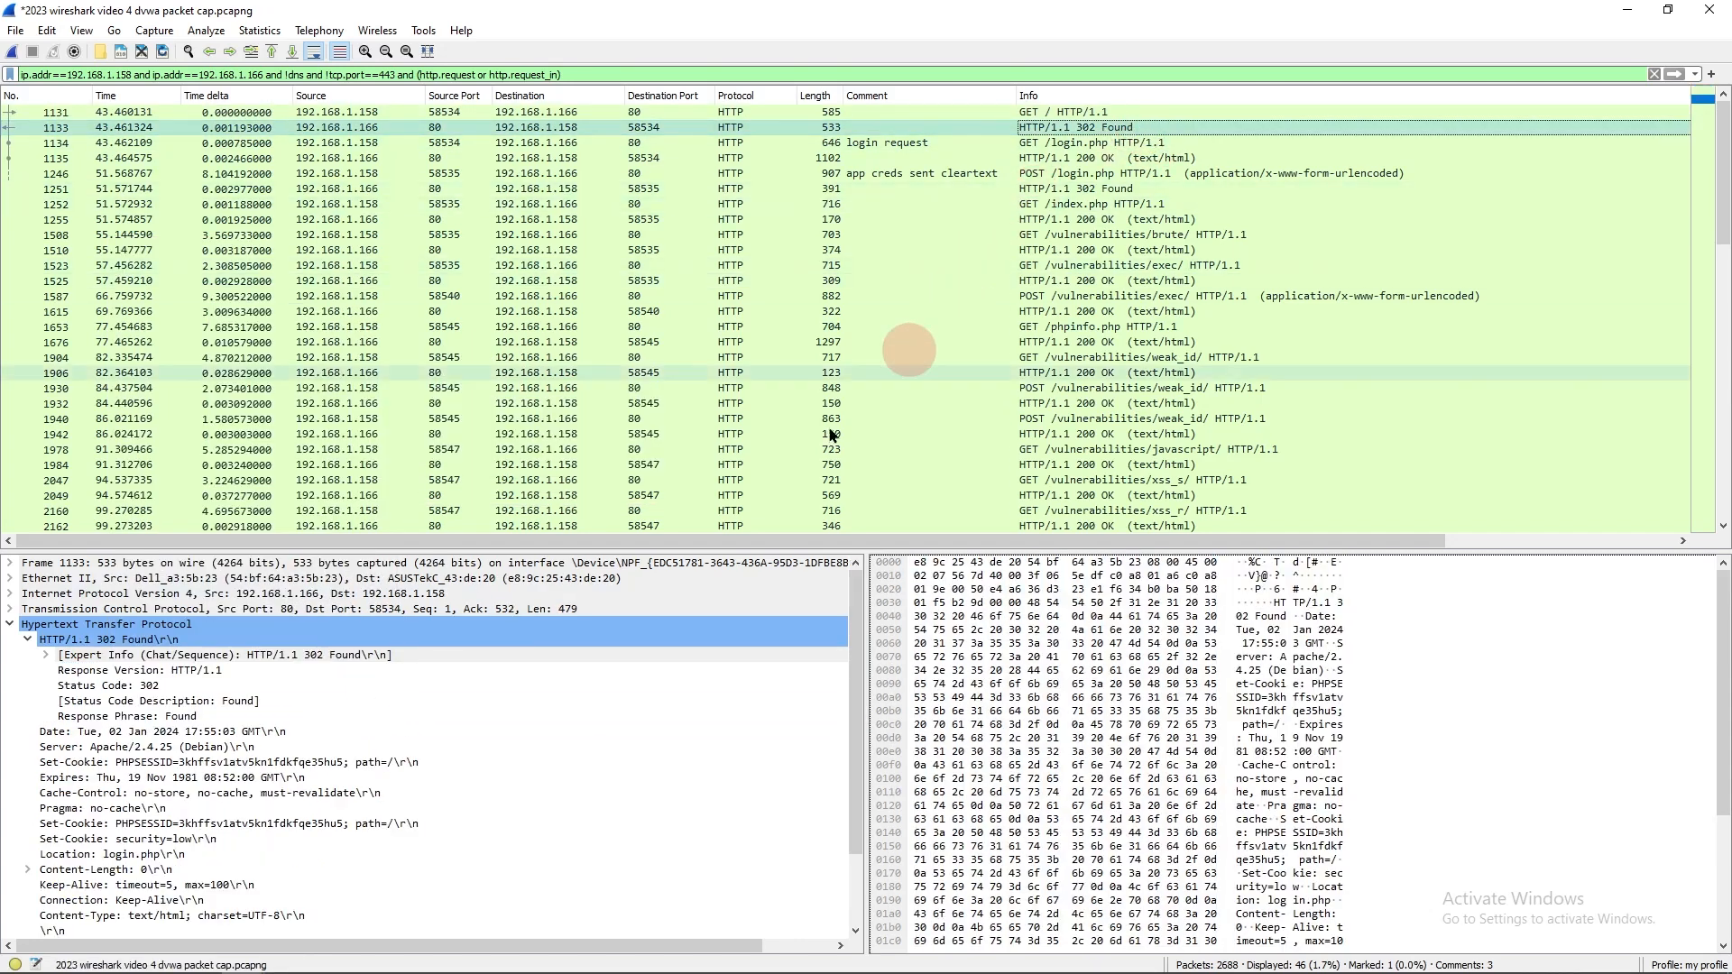
scroll(406, 734, down, 2)
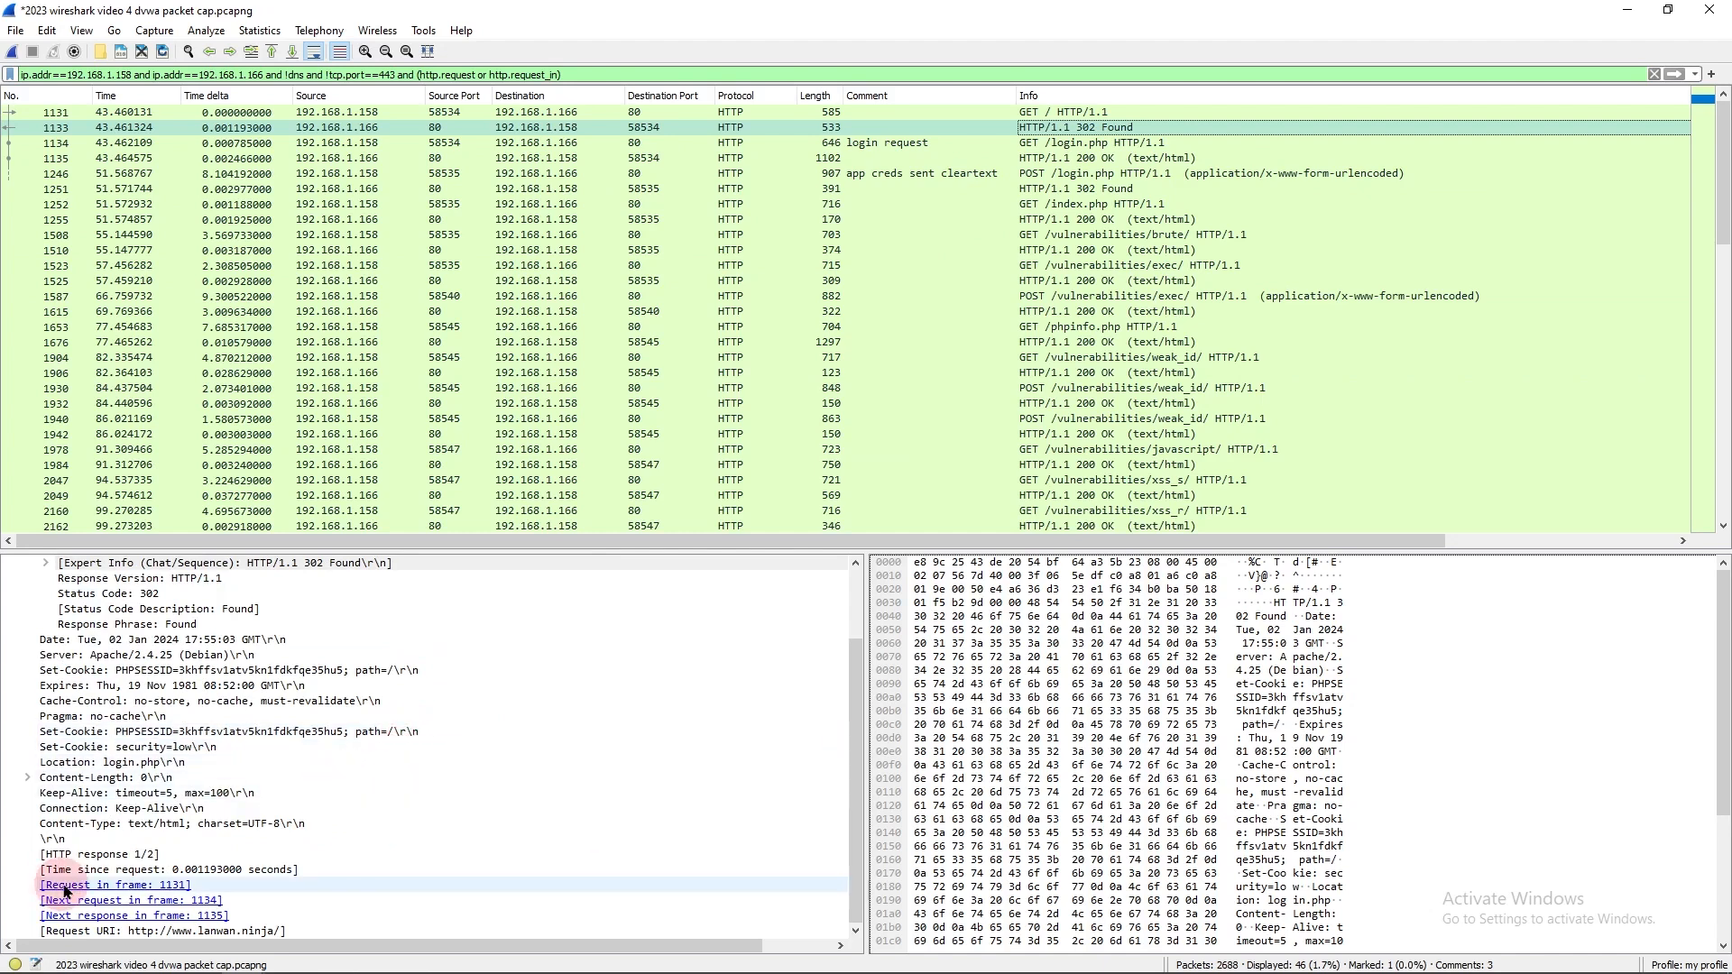
right_click(142, 891)
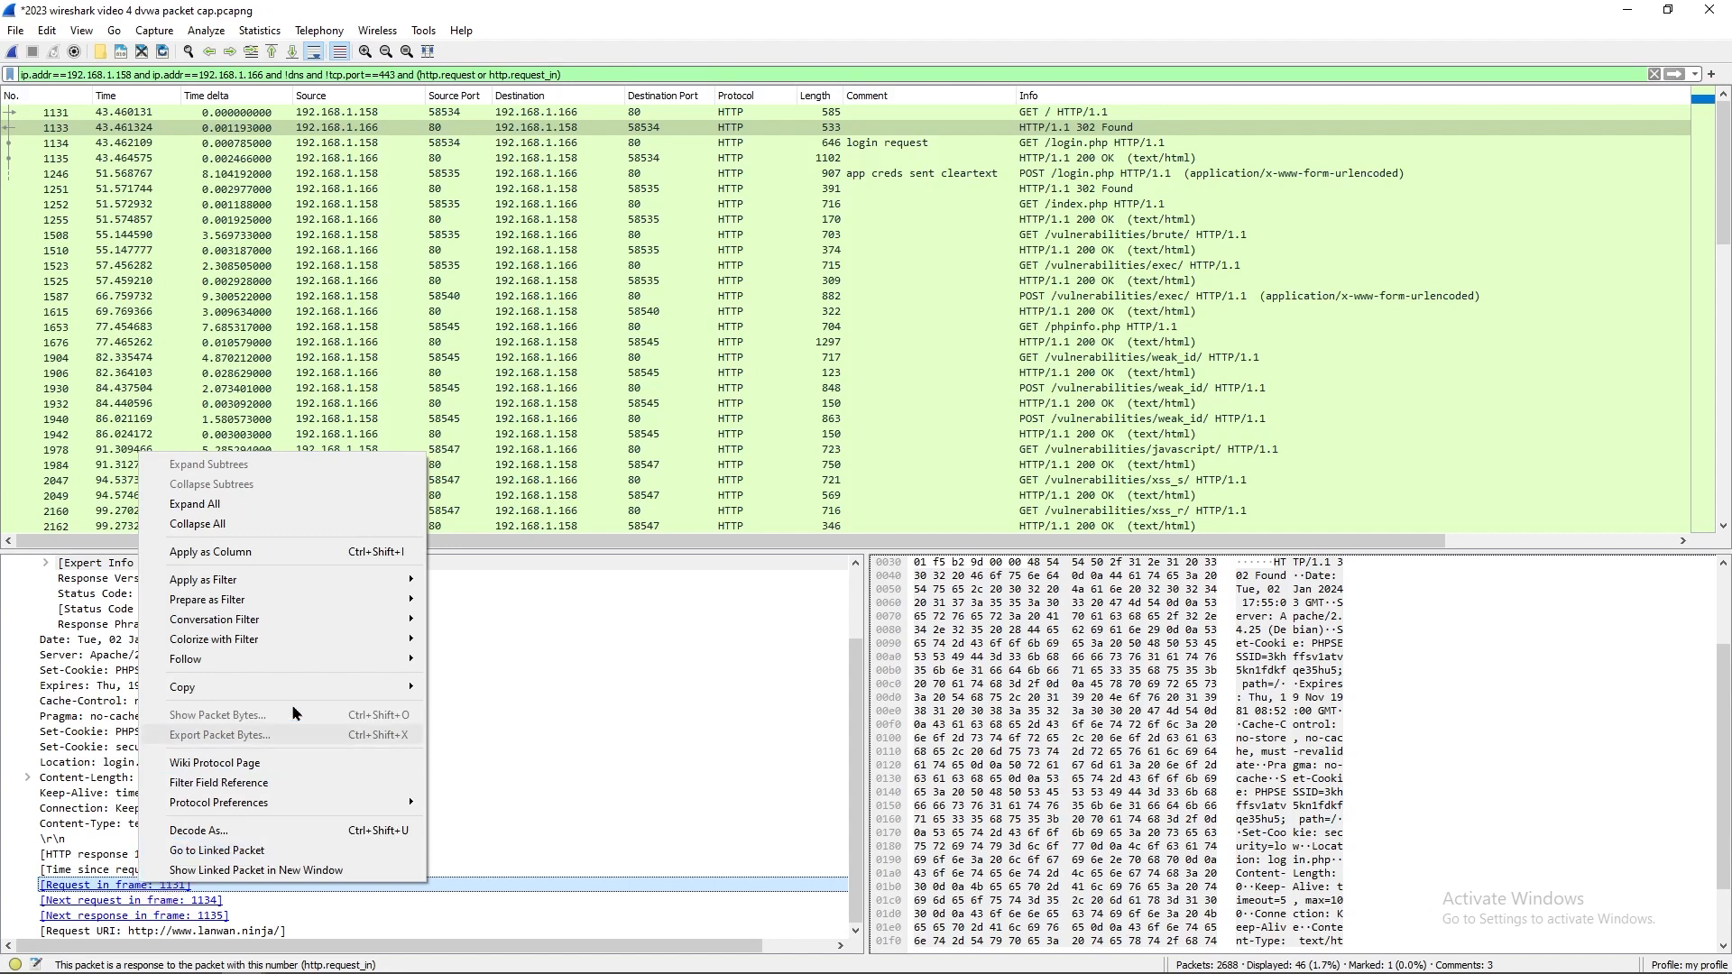
mouse_move(318, 580)
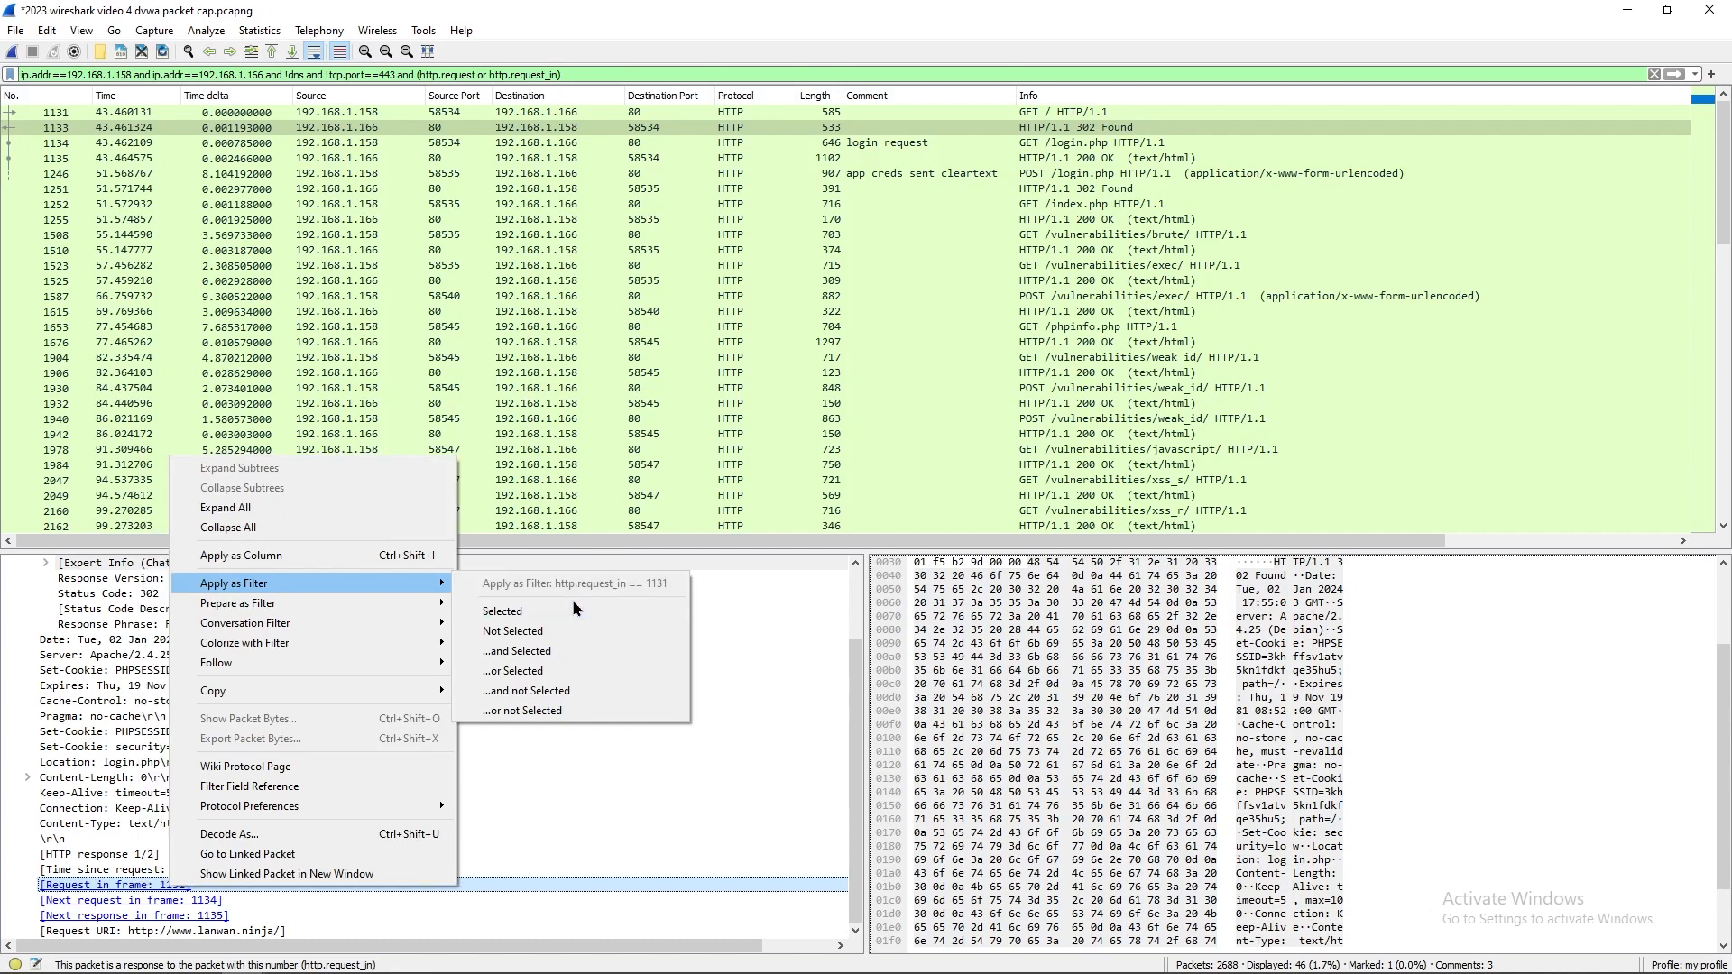
click(490, 103)
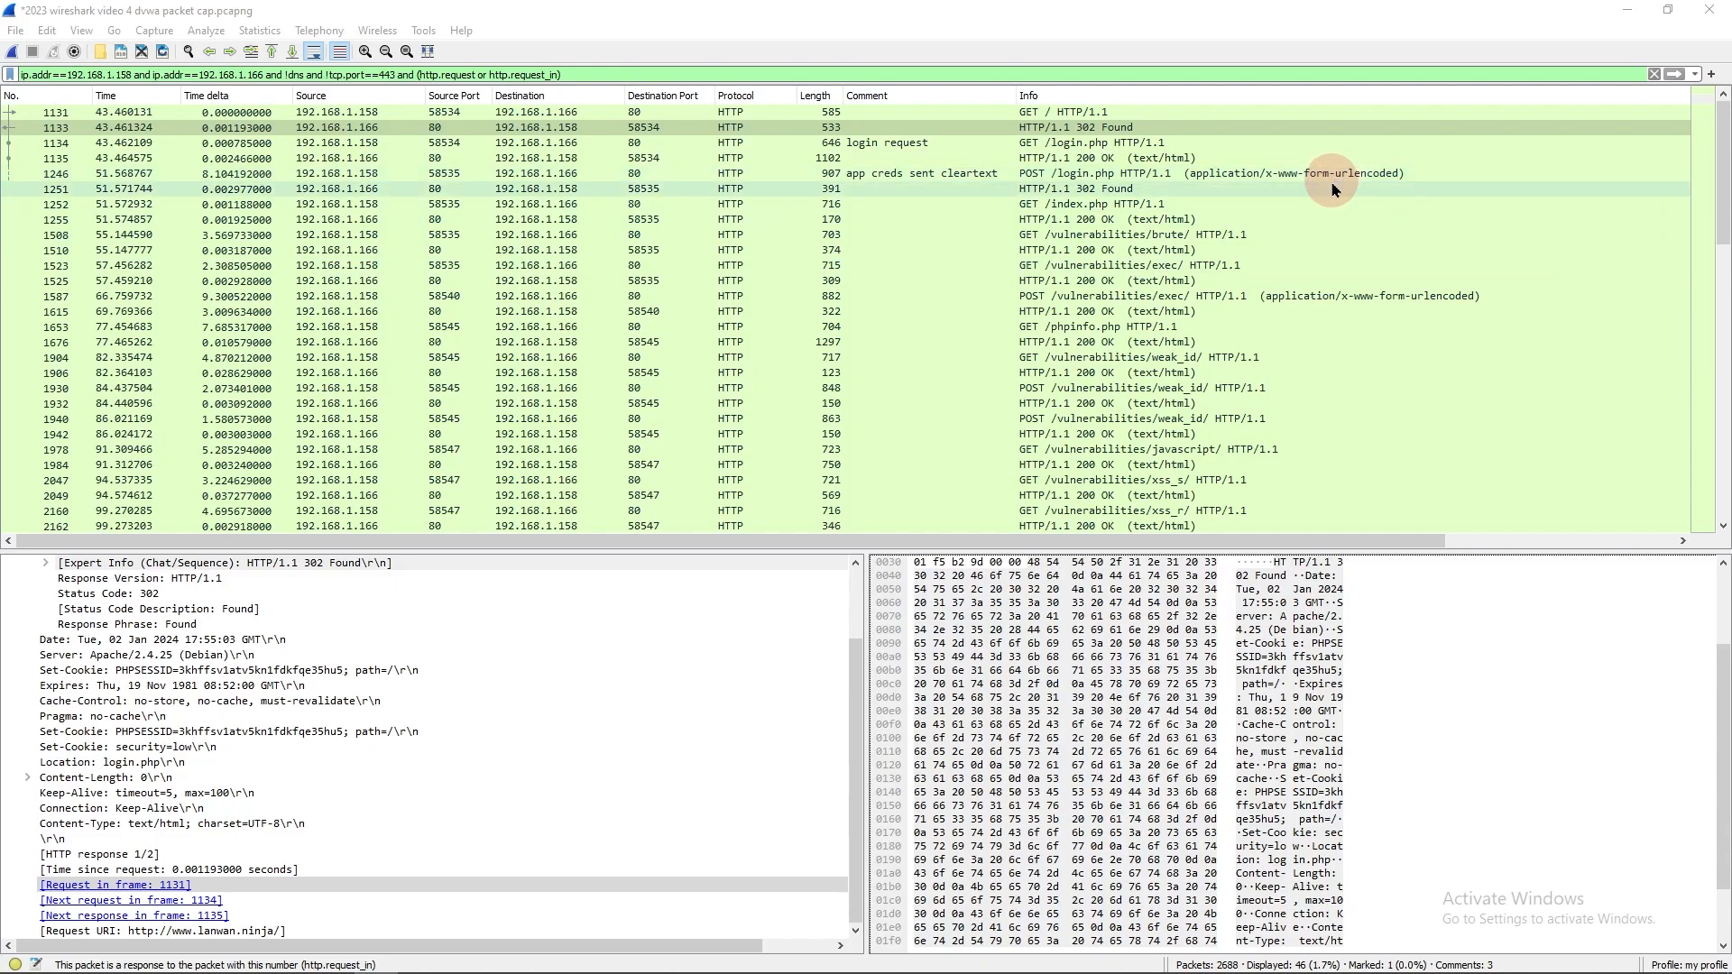
Examine the GET /index.php request and its HTTP 200 OK response in the filtered list.
click(1130, 206)
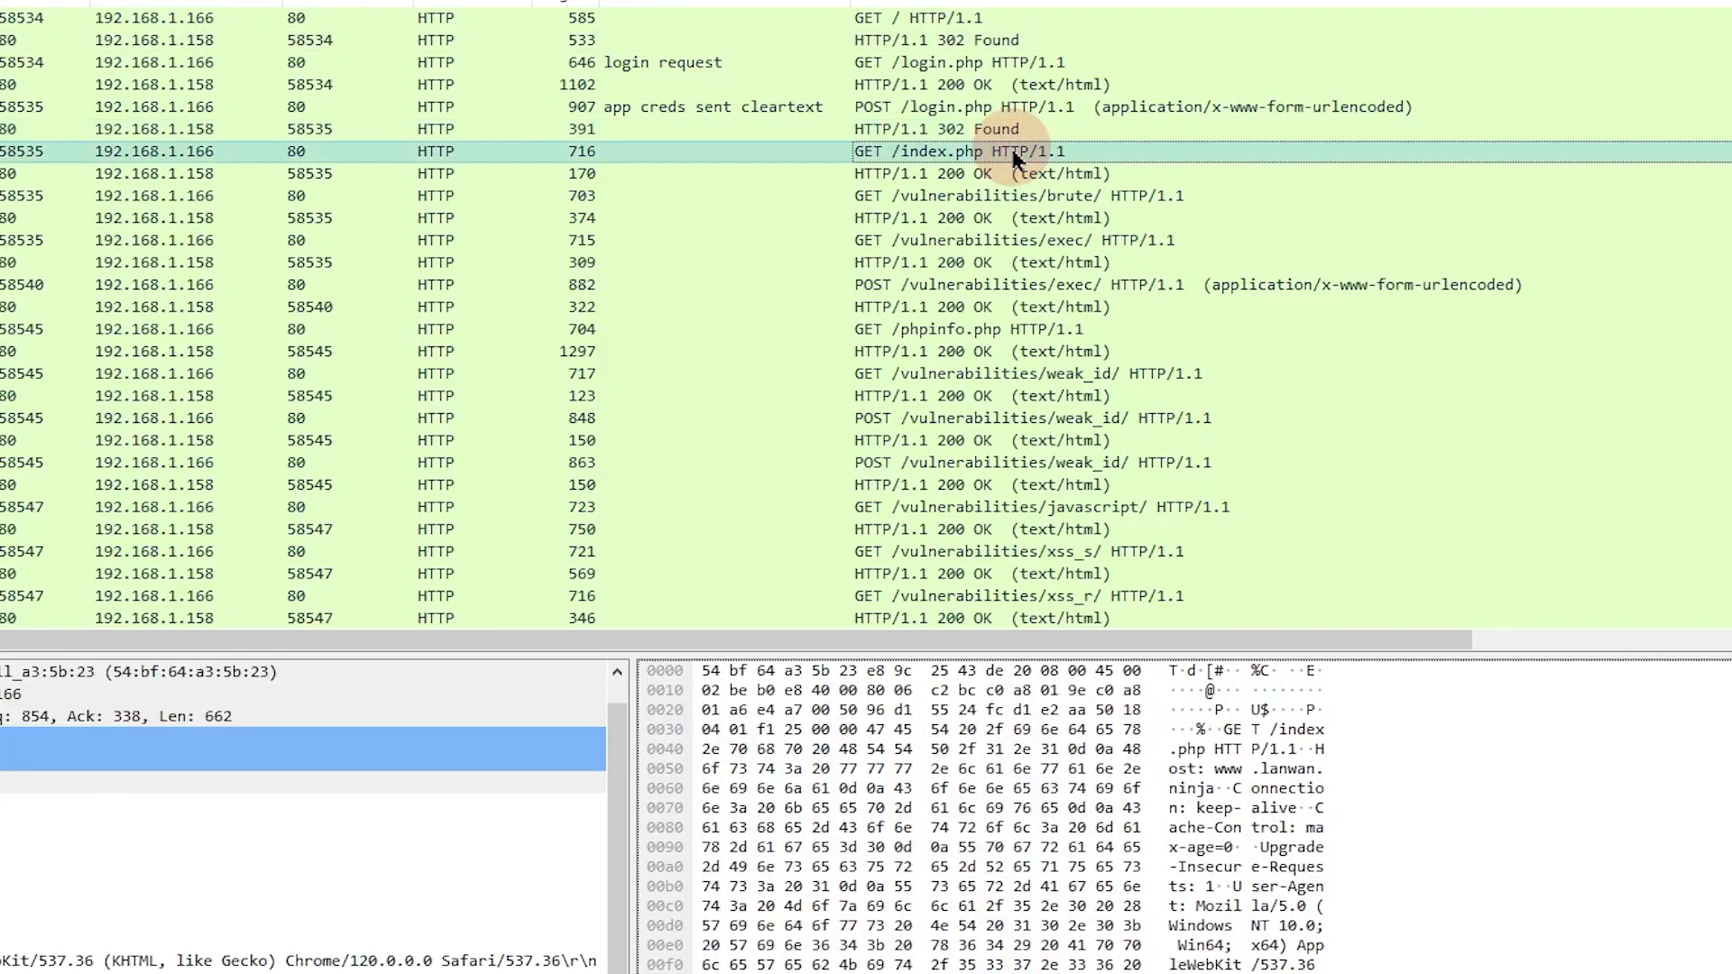
click(1122, 178)
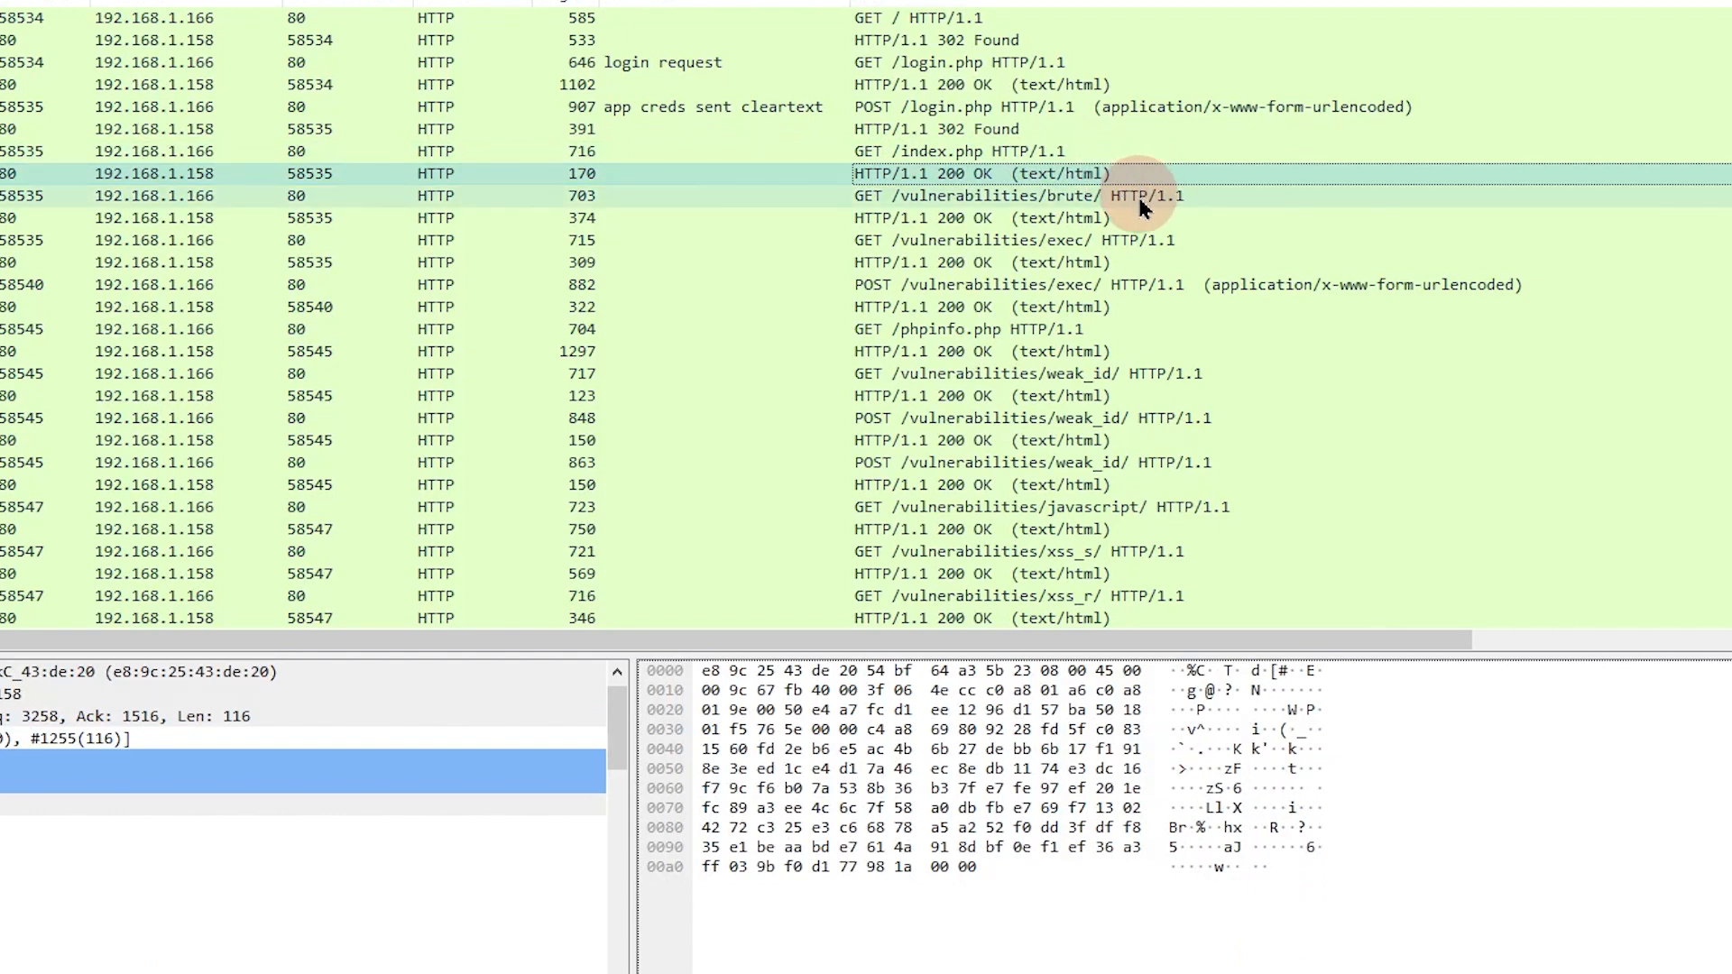
Examine the GET requests for /vulnerabilities/brute/, /vulnerabilities/exec/ and /phpinfo.php together with their HTTP 200 OK responses.
click(1213, 199)
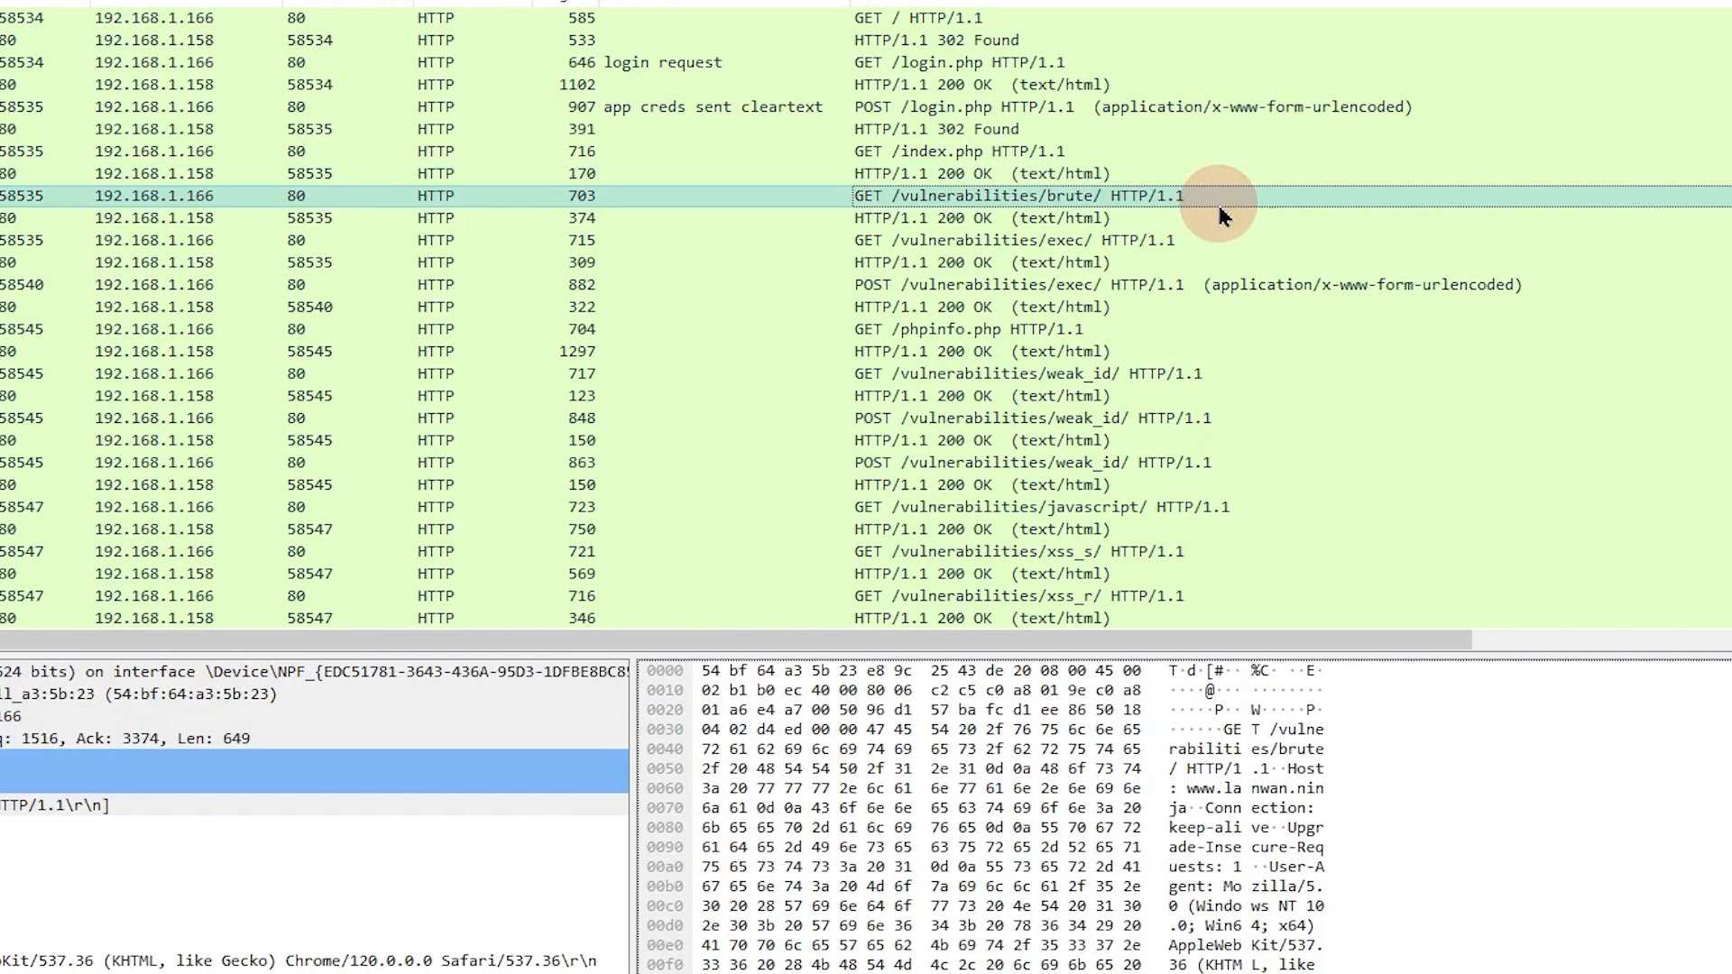
click(1141, 219)
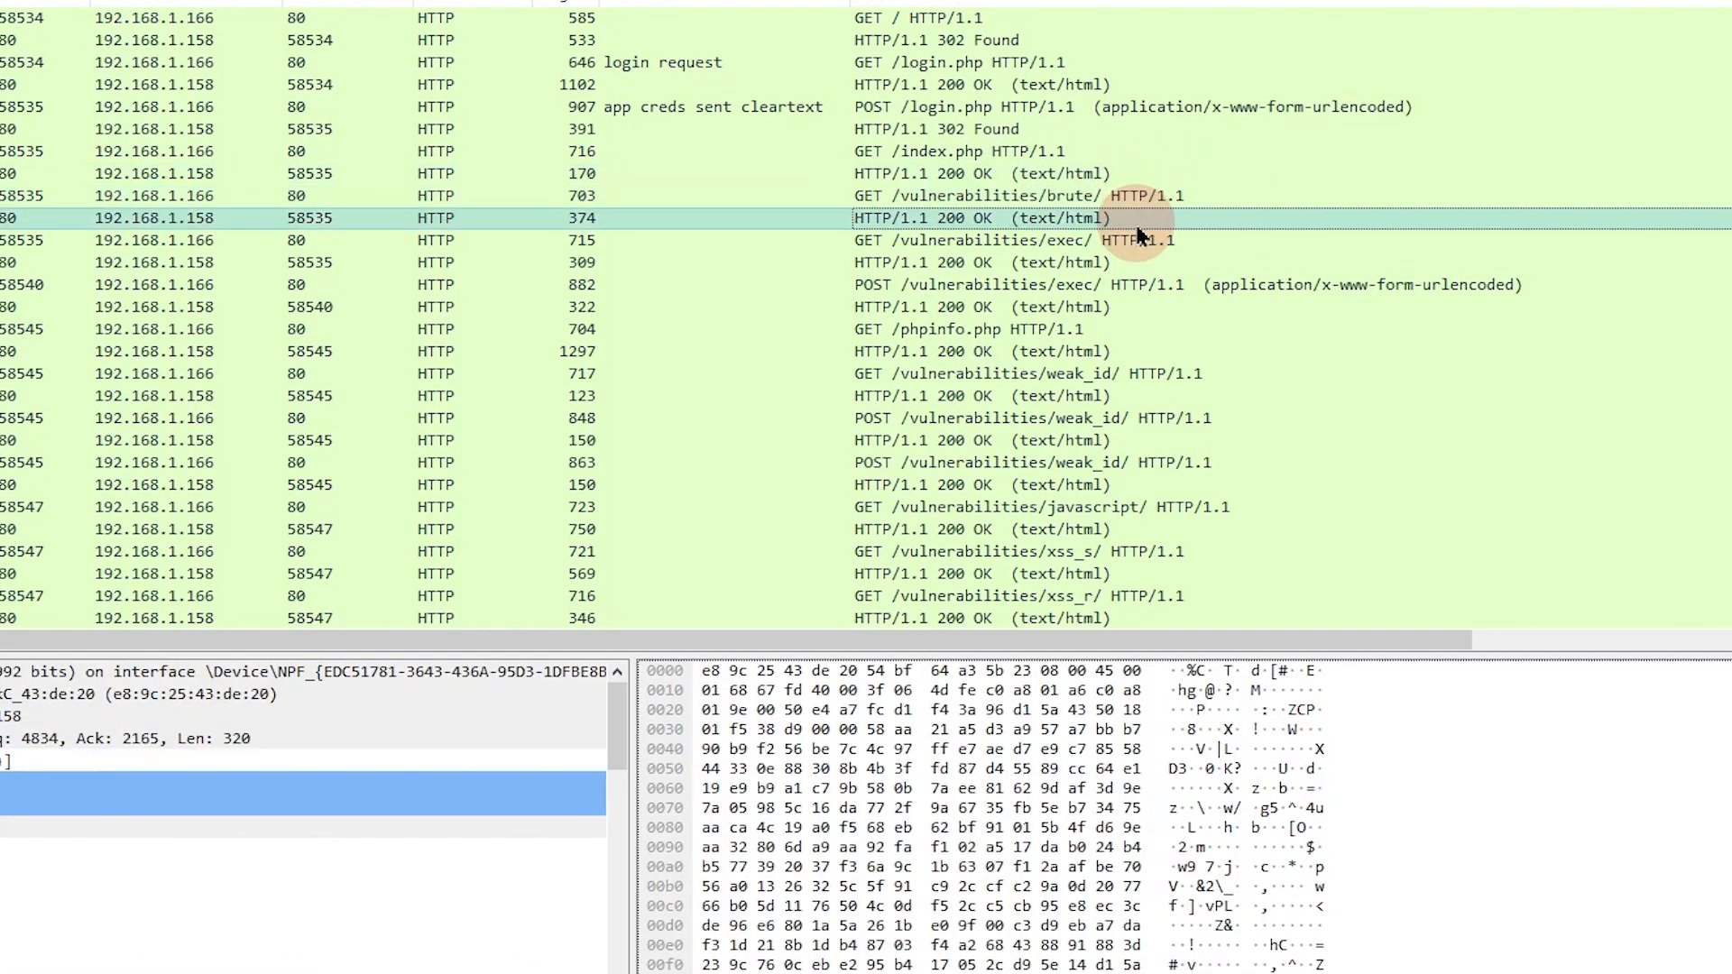
click(1186, 245)
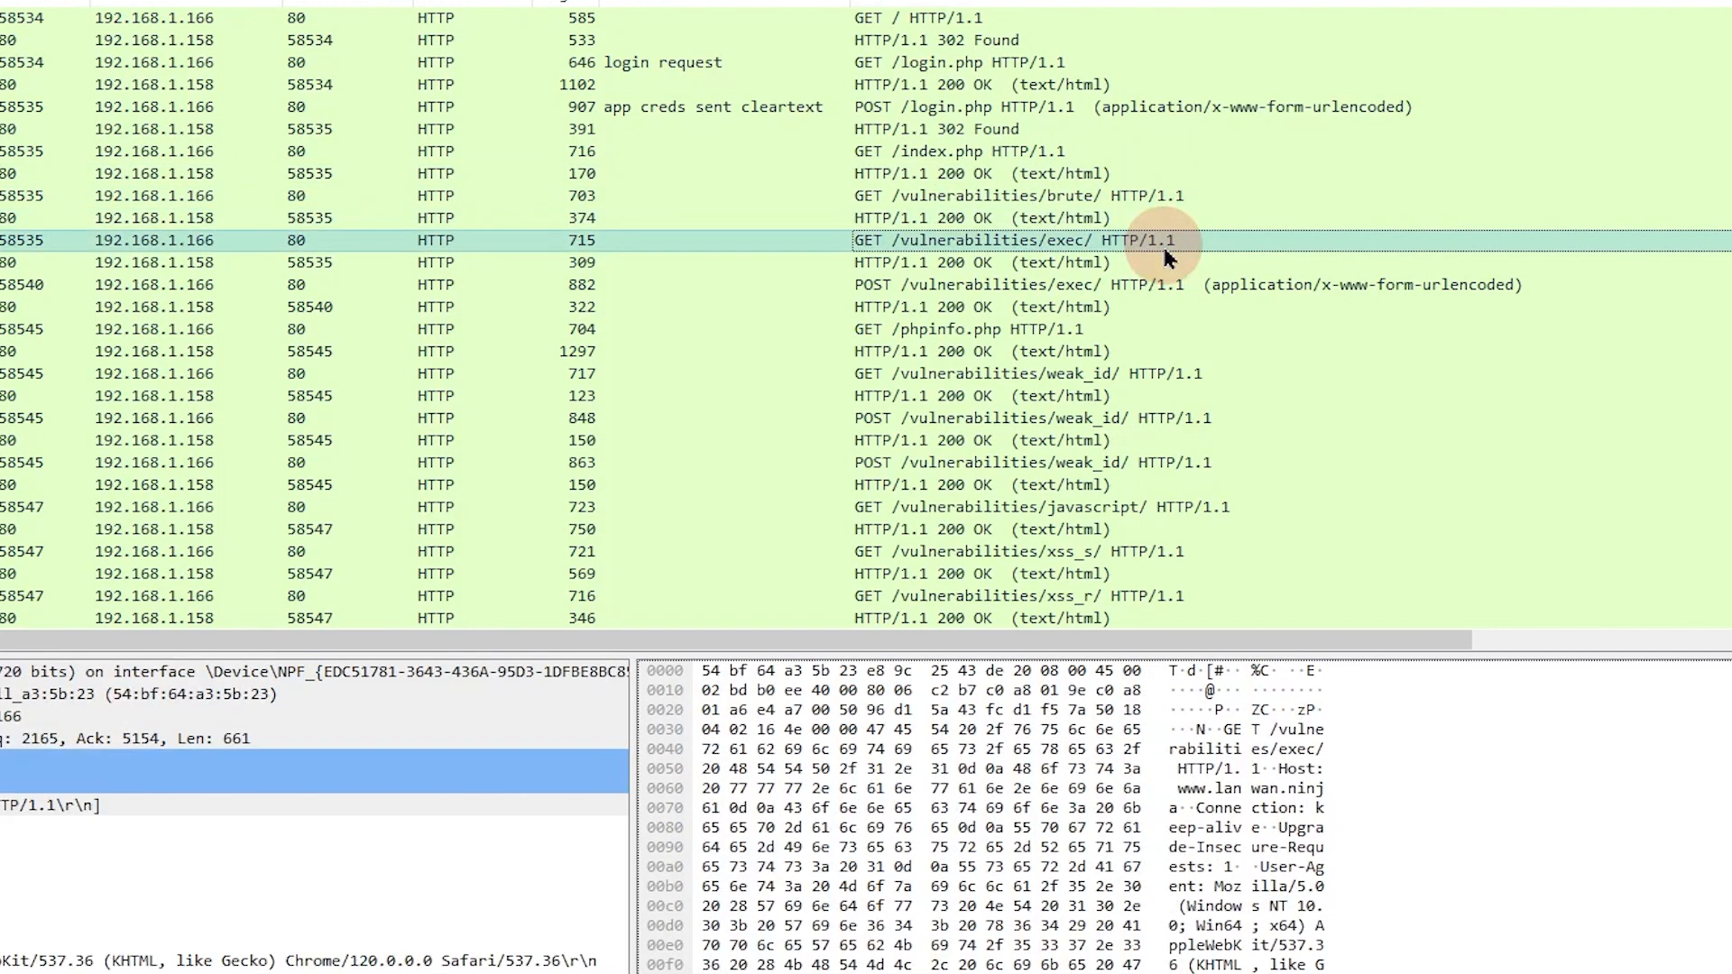
click(1165, 269)
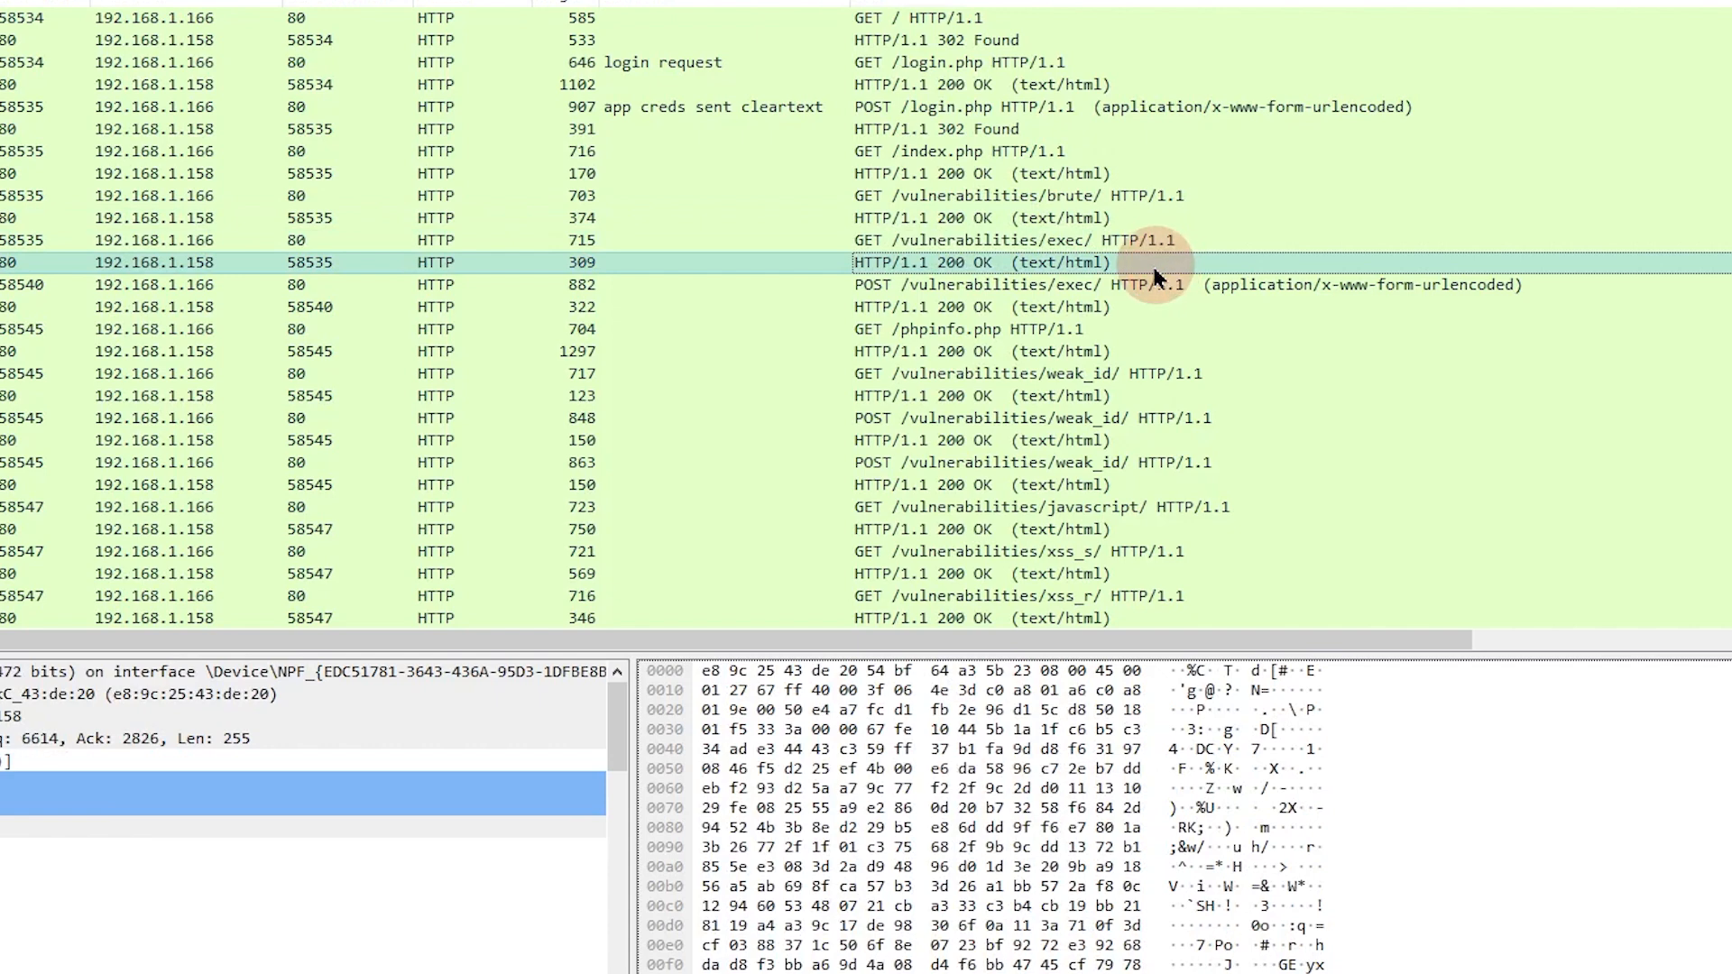
click(1195, 332)
click(1183, 352)
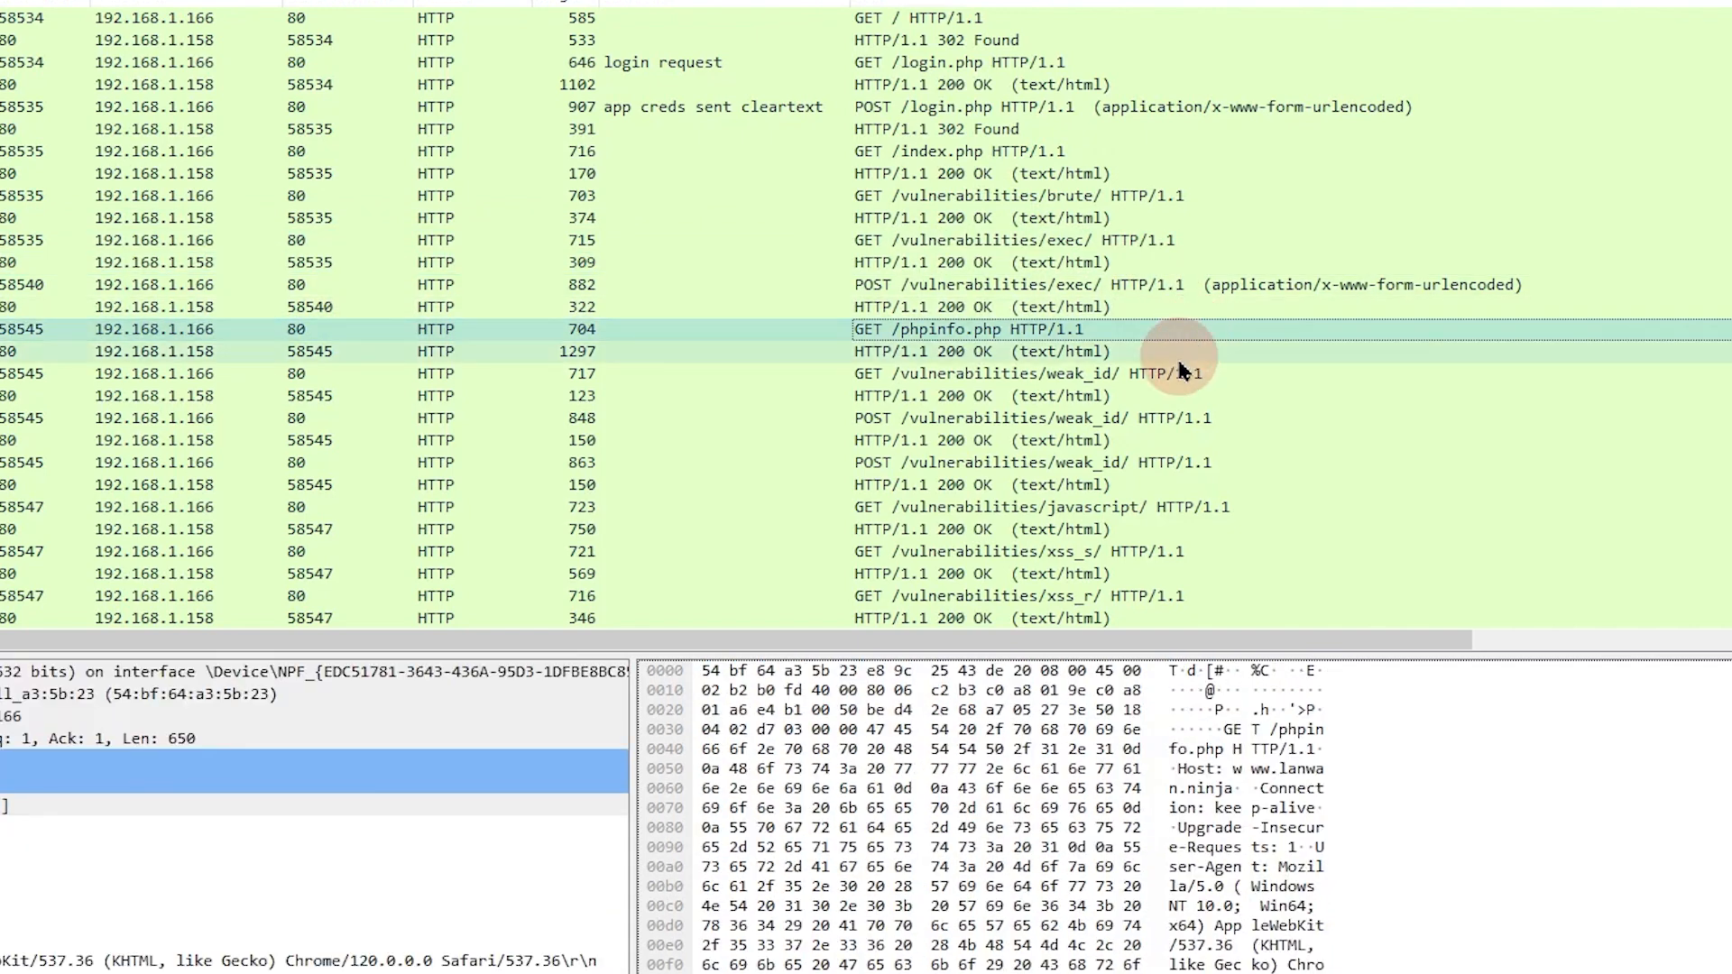
Review the remaining request and response pairs down to the final /vulnerabilities/applicationfunction.php request and its 404 Not Found response.
scroll(1194, 410, down, 2)
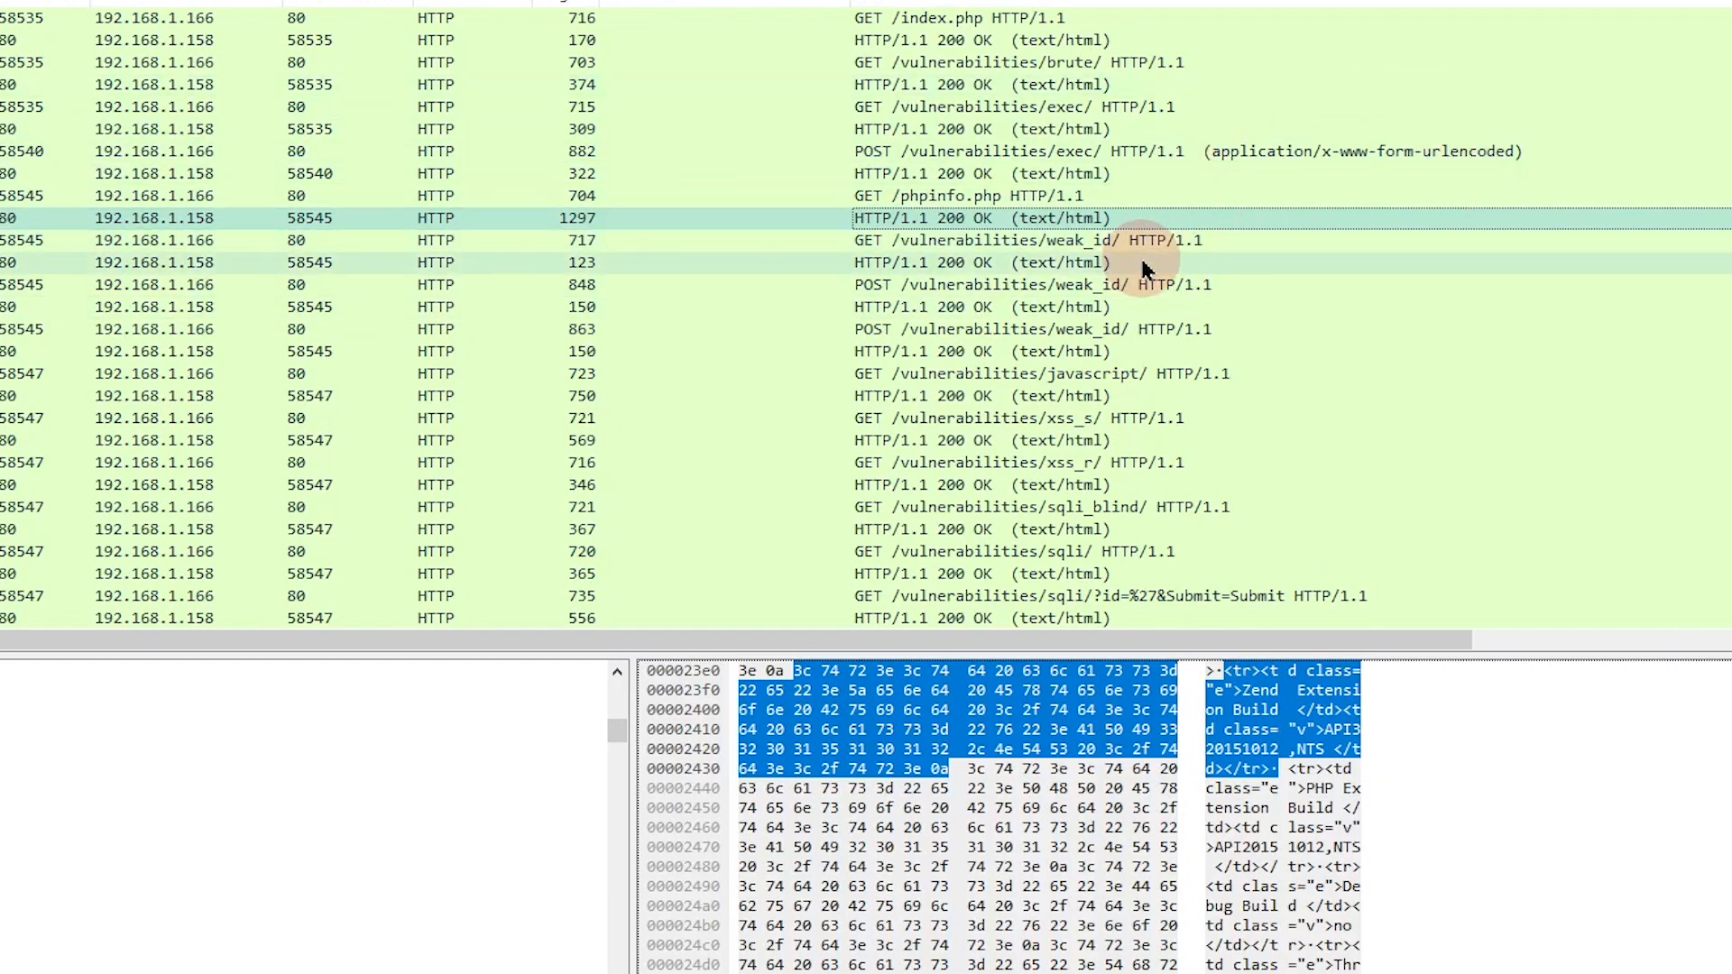
scroll(1158, 284, down, 4)
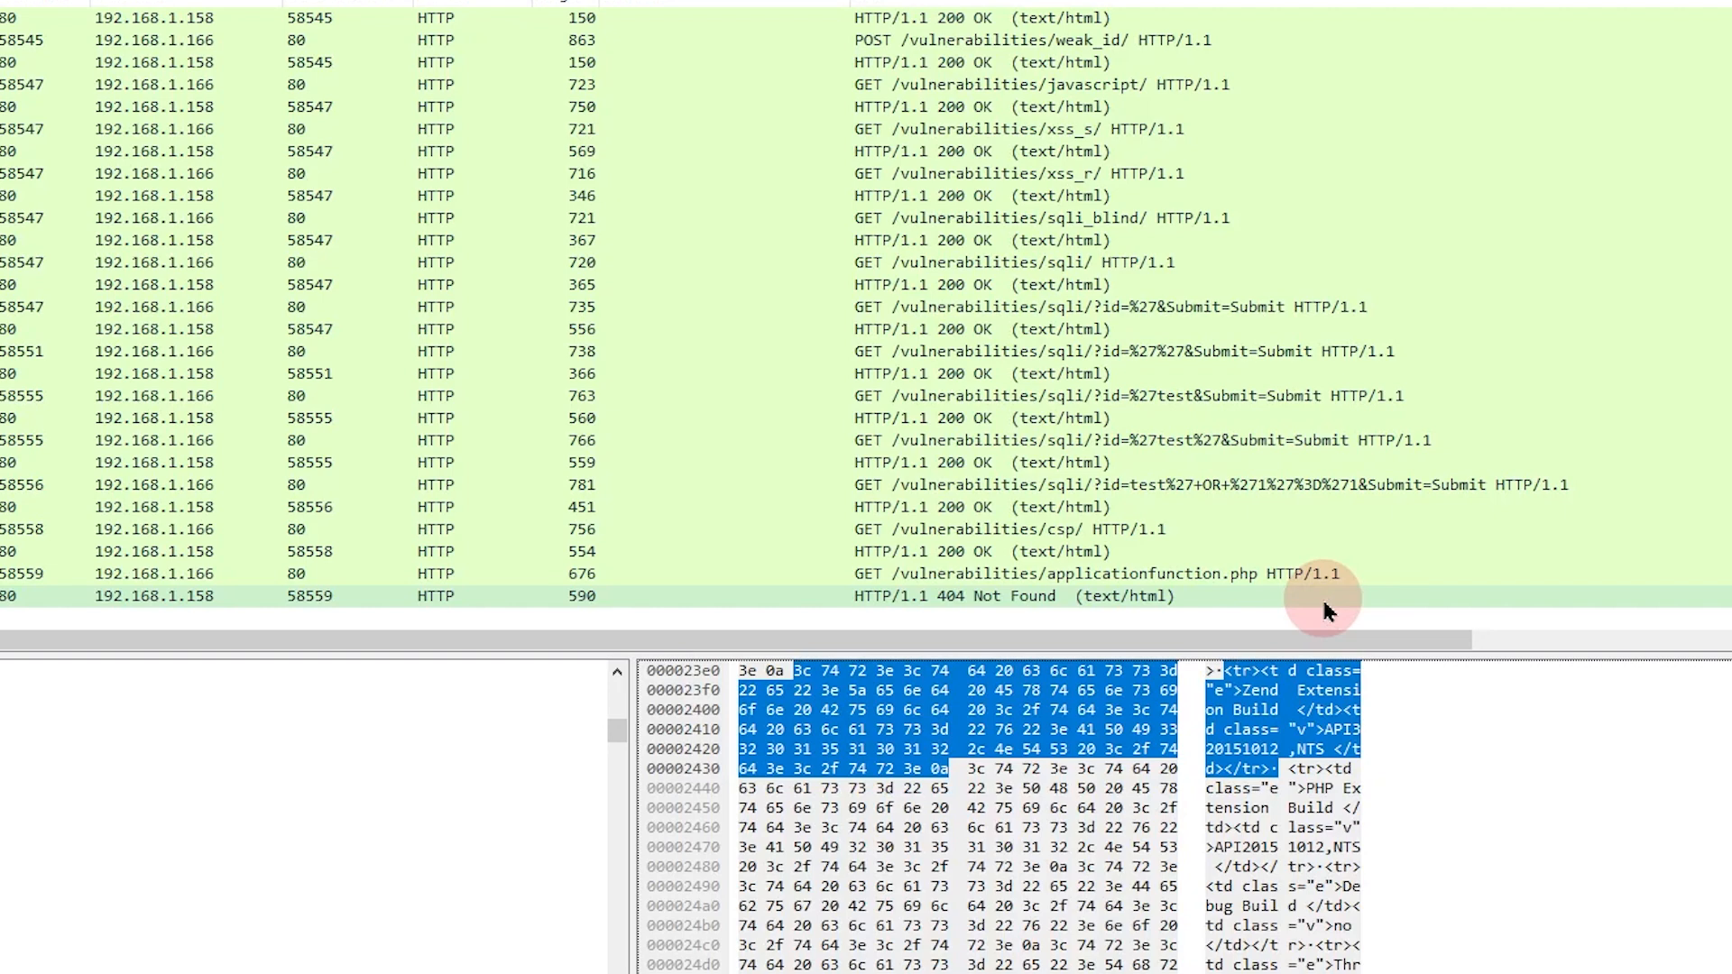
click(896, 582)
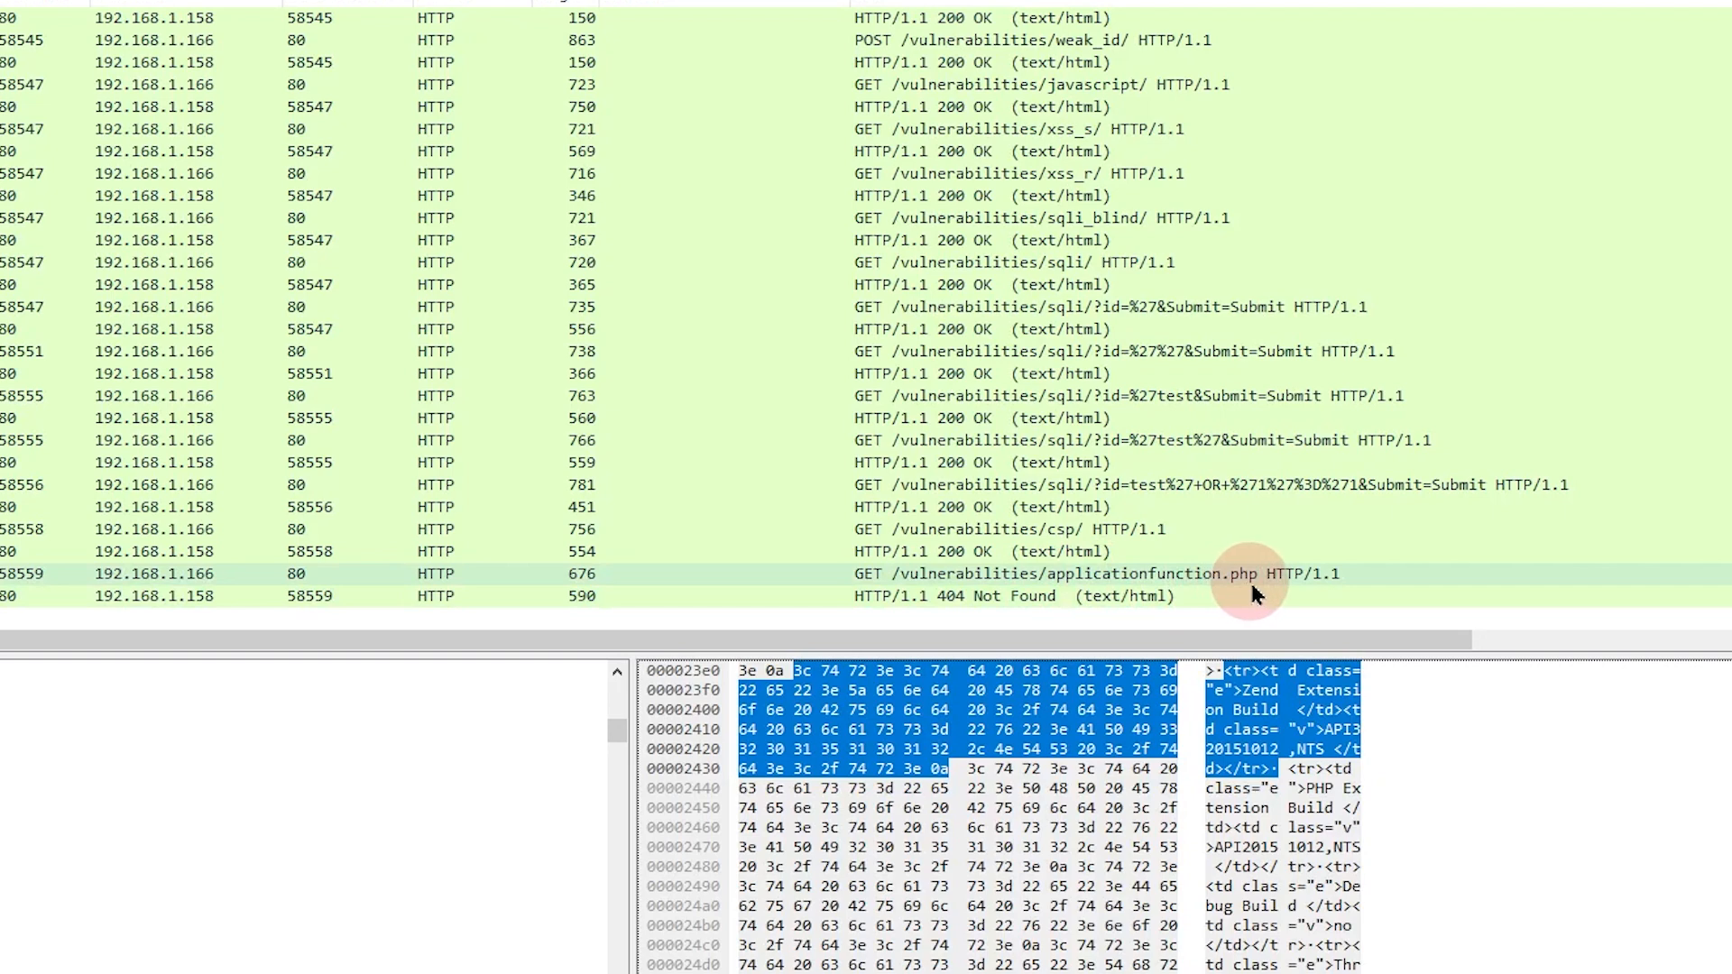
click(1060, 597)
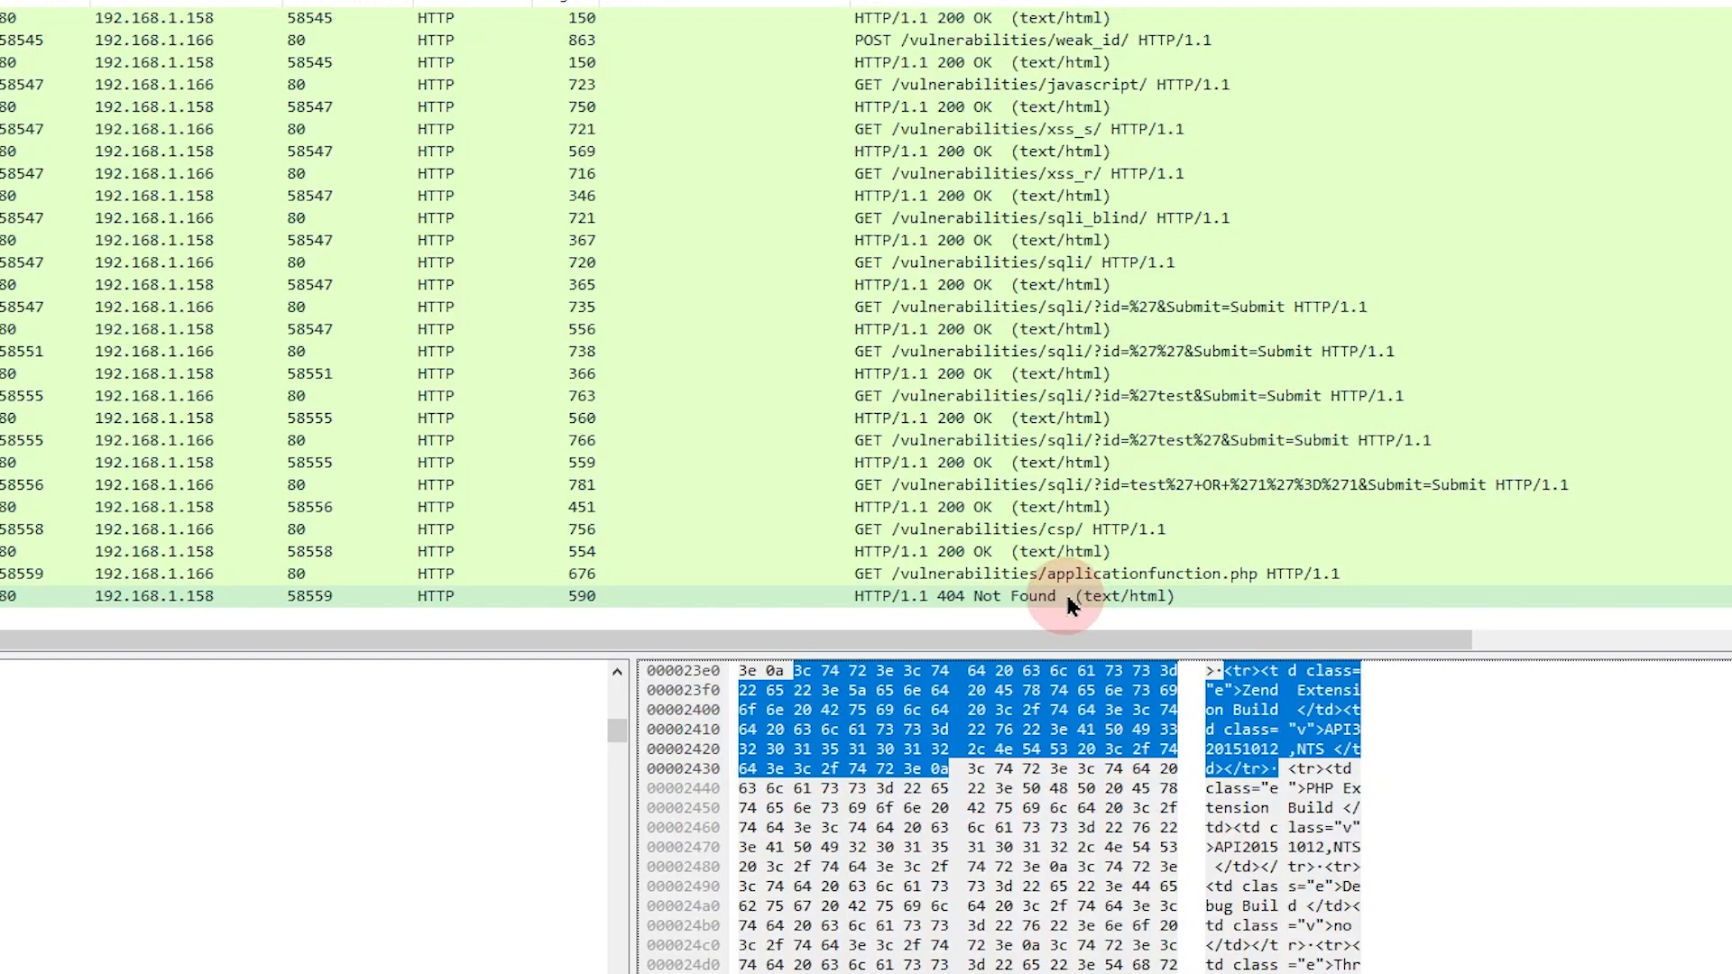
click(798, 578)
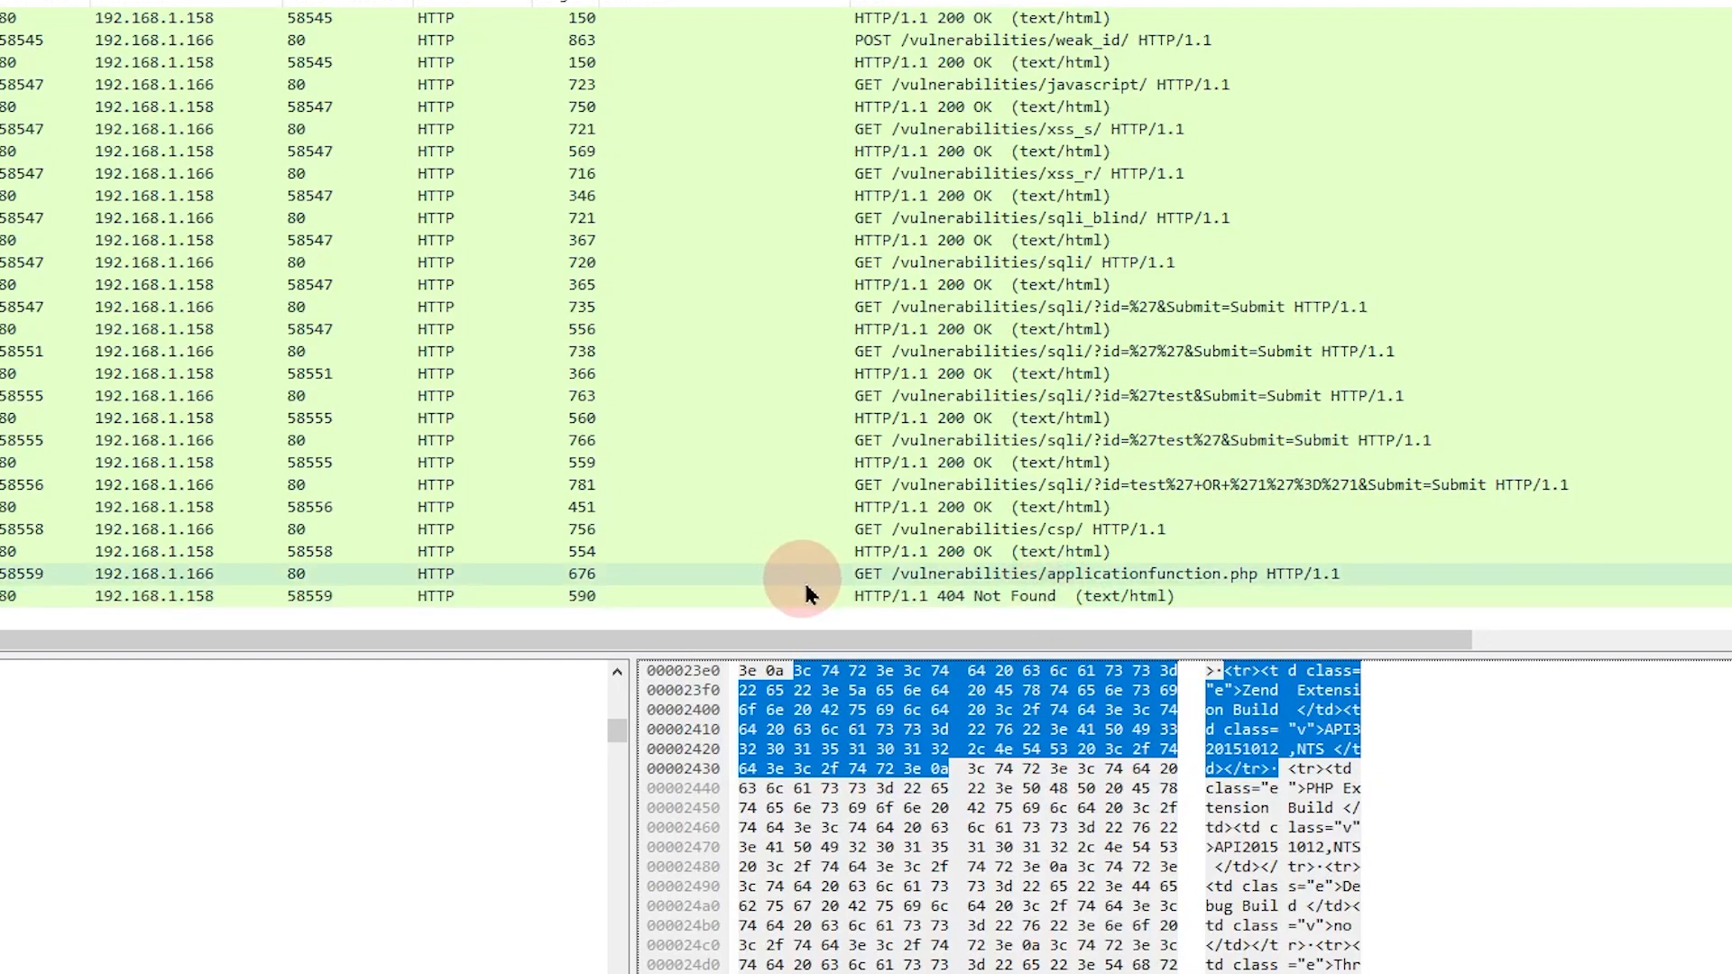
click(781, 597)
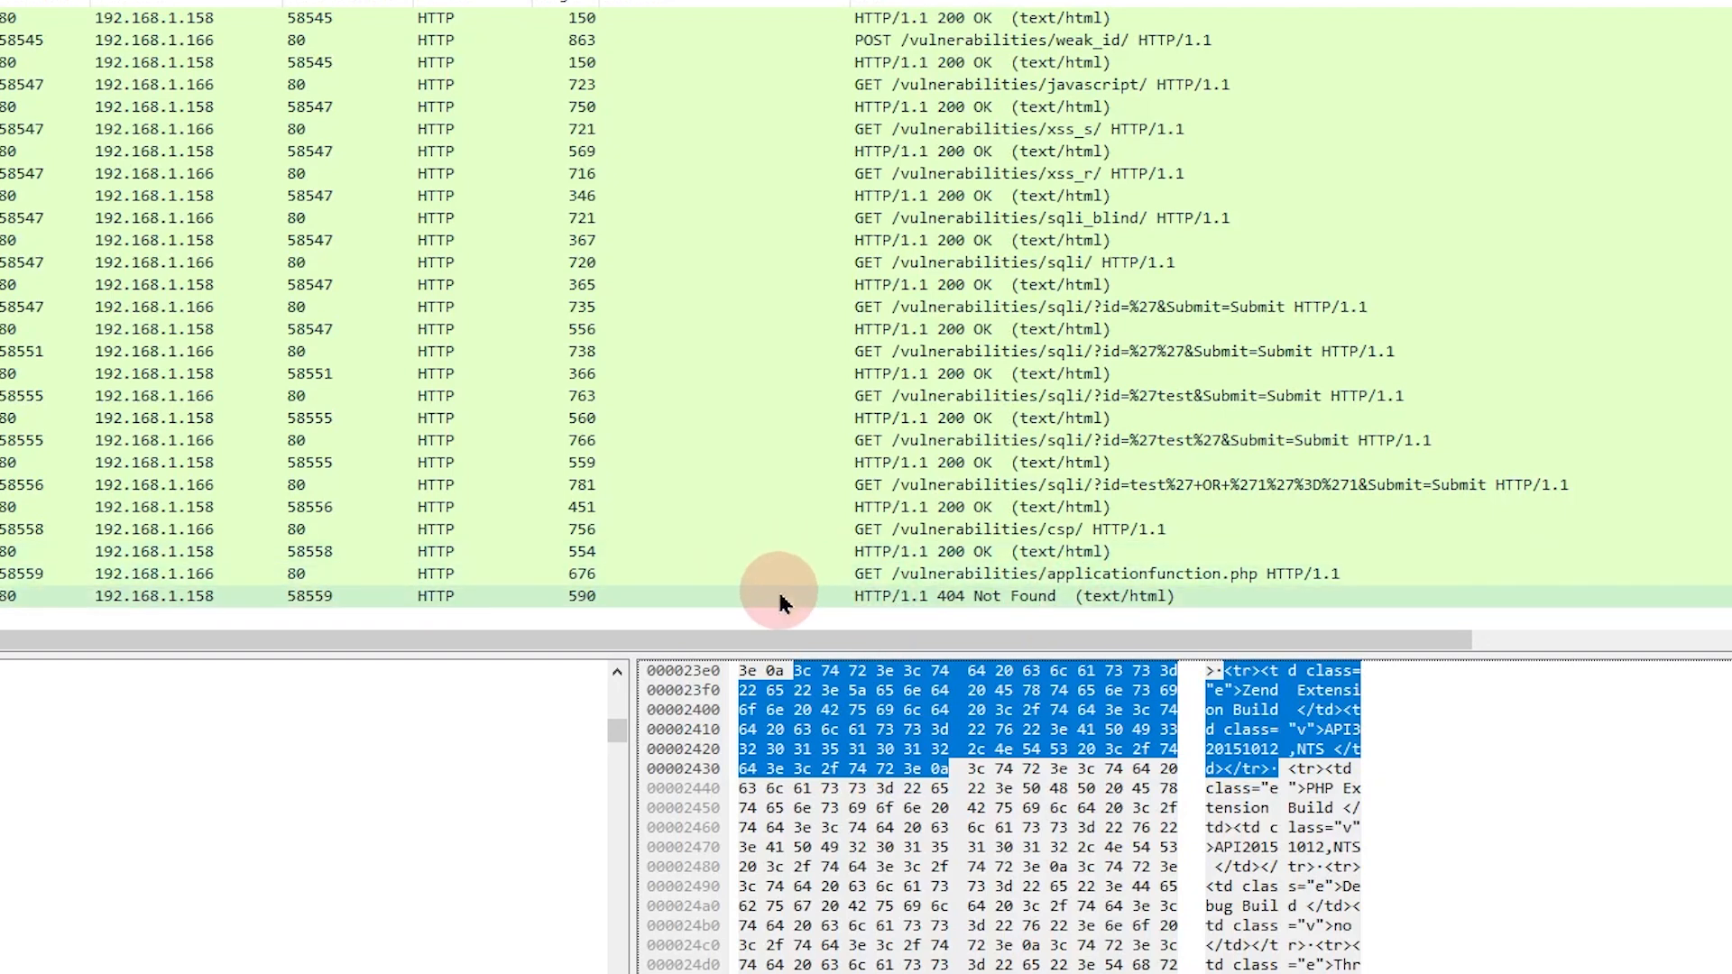
click(794, 578)
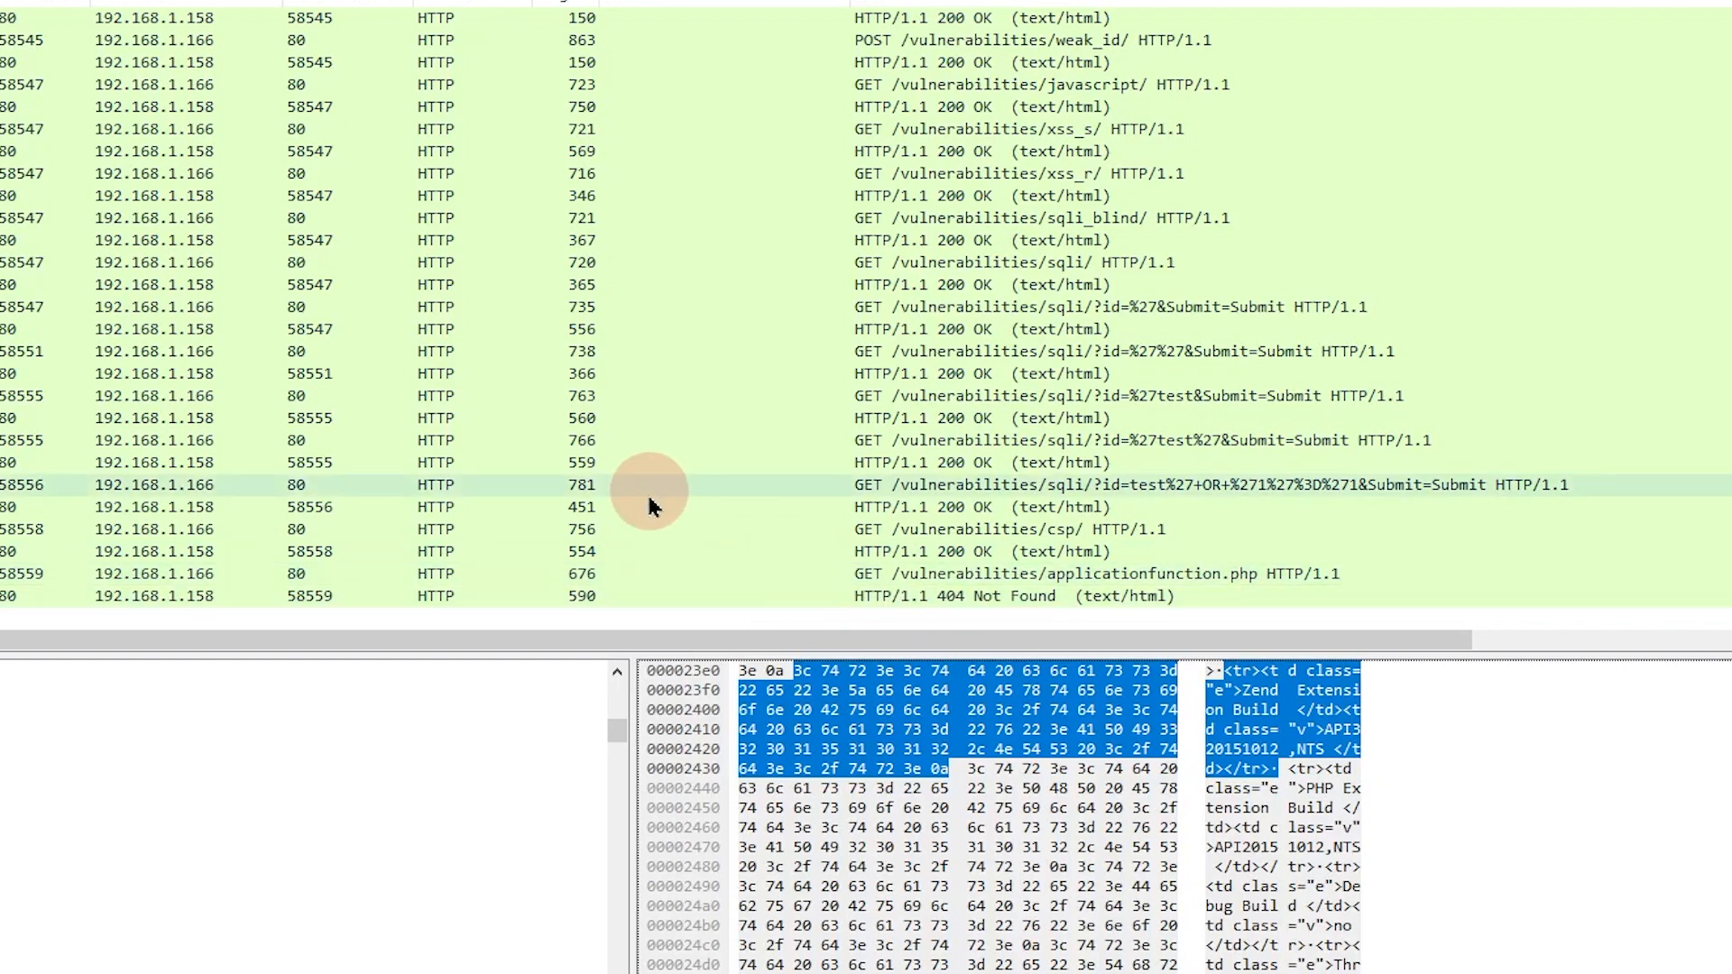
click(1223, 606)
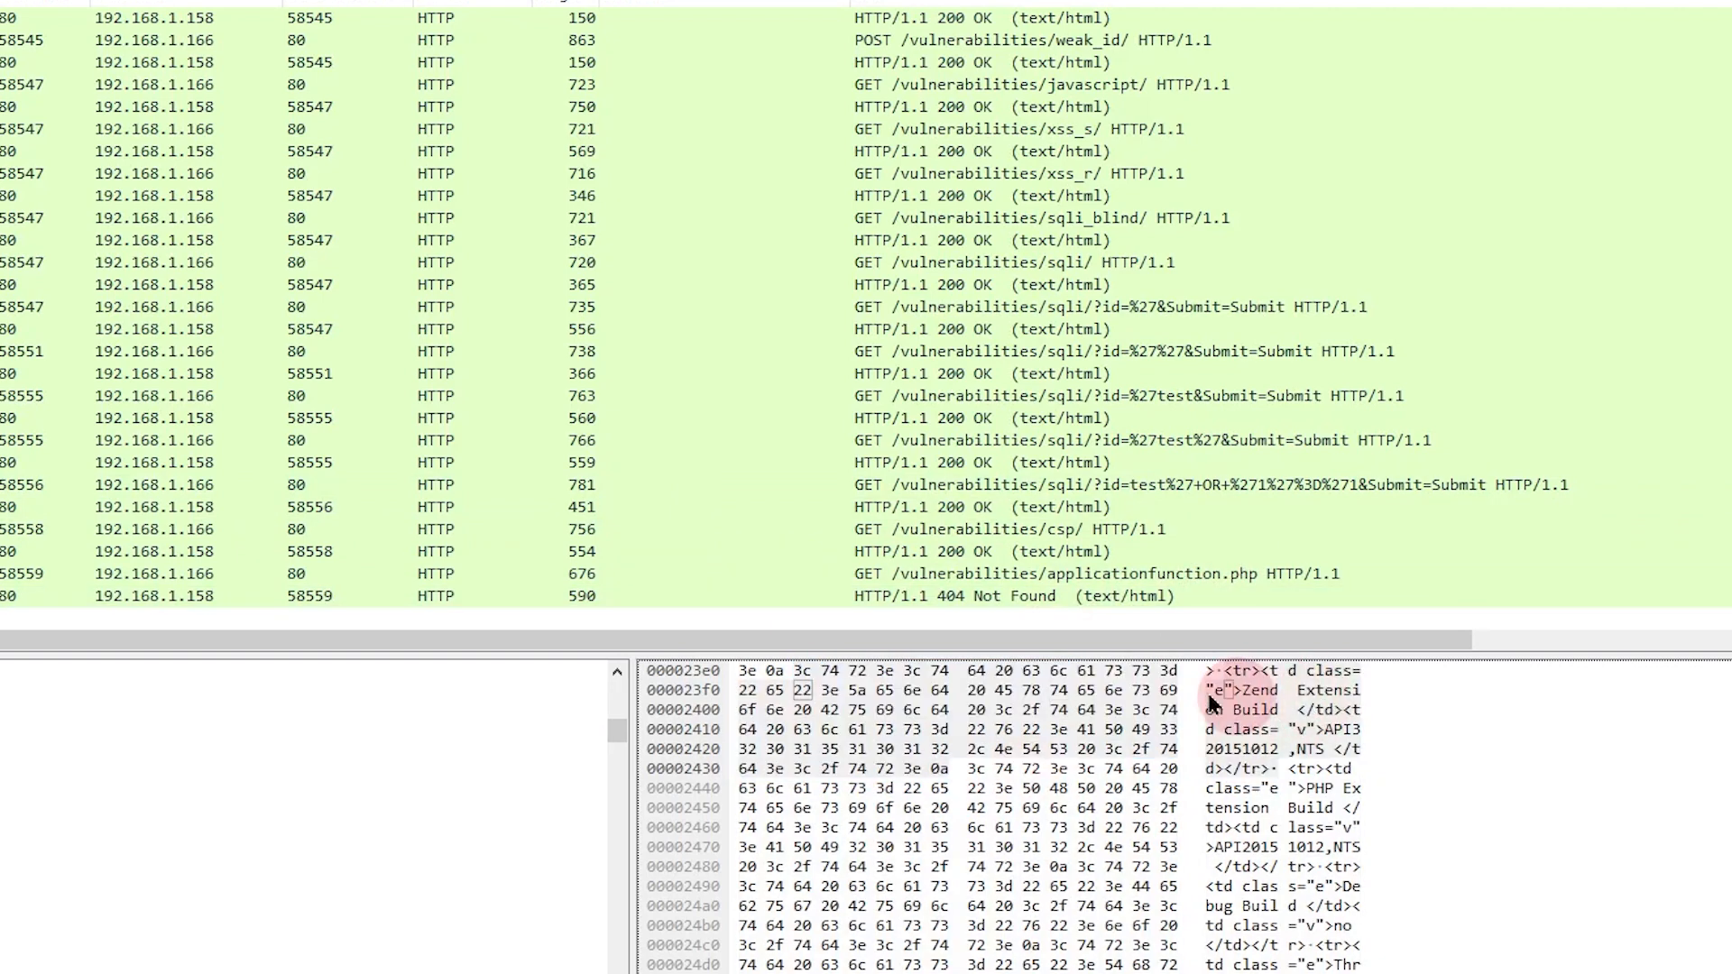
Comment the last request "req /vulnerabilities/applicationfunction.php" and its response "/.../applicationfunction.php 404 not found", and mark both packets.
click(841, 582)
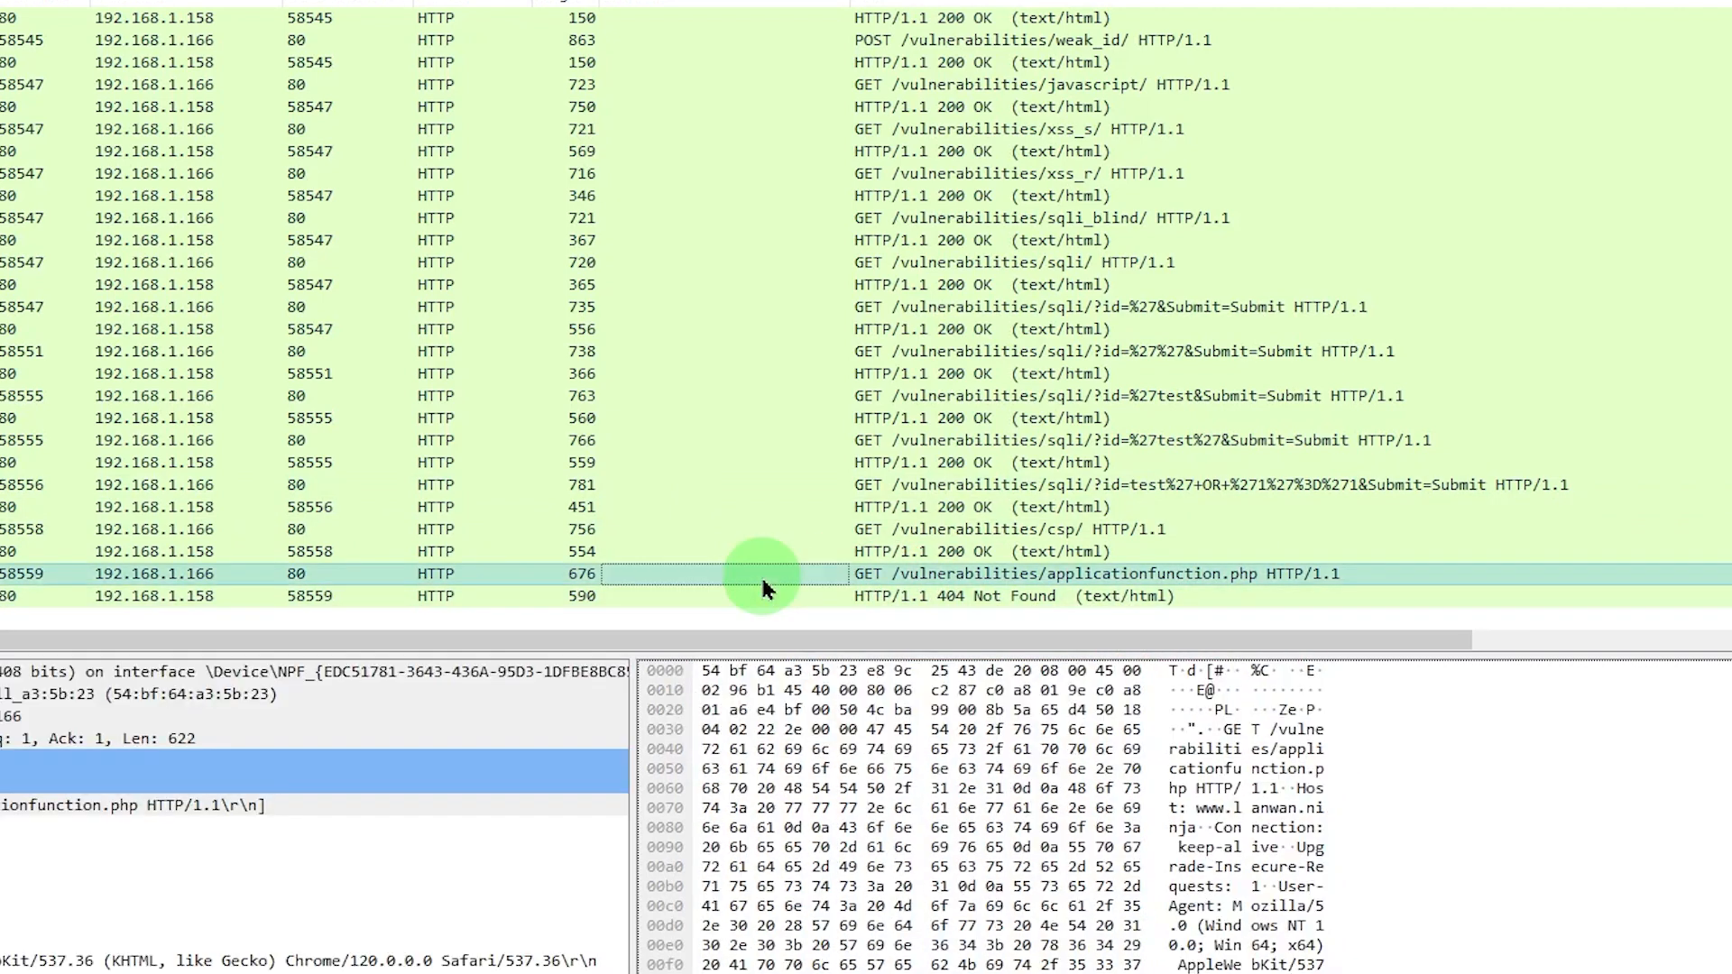
right_click(712, 571)
mouse_move(821, 702)
click(1219, 707)
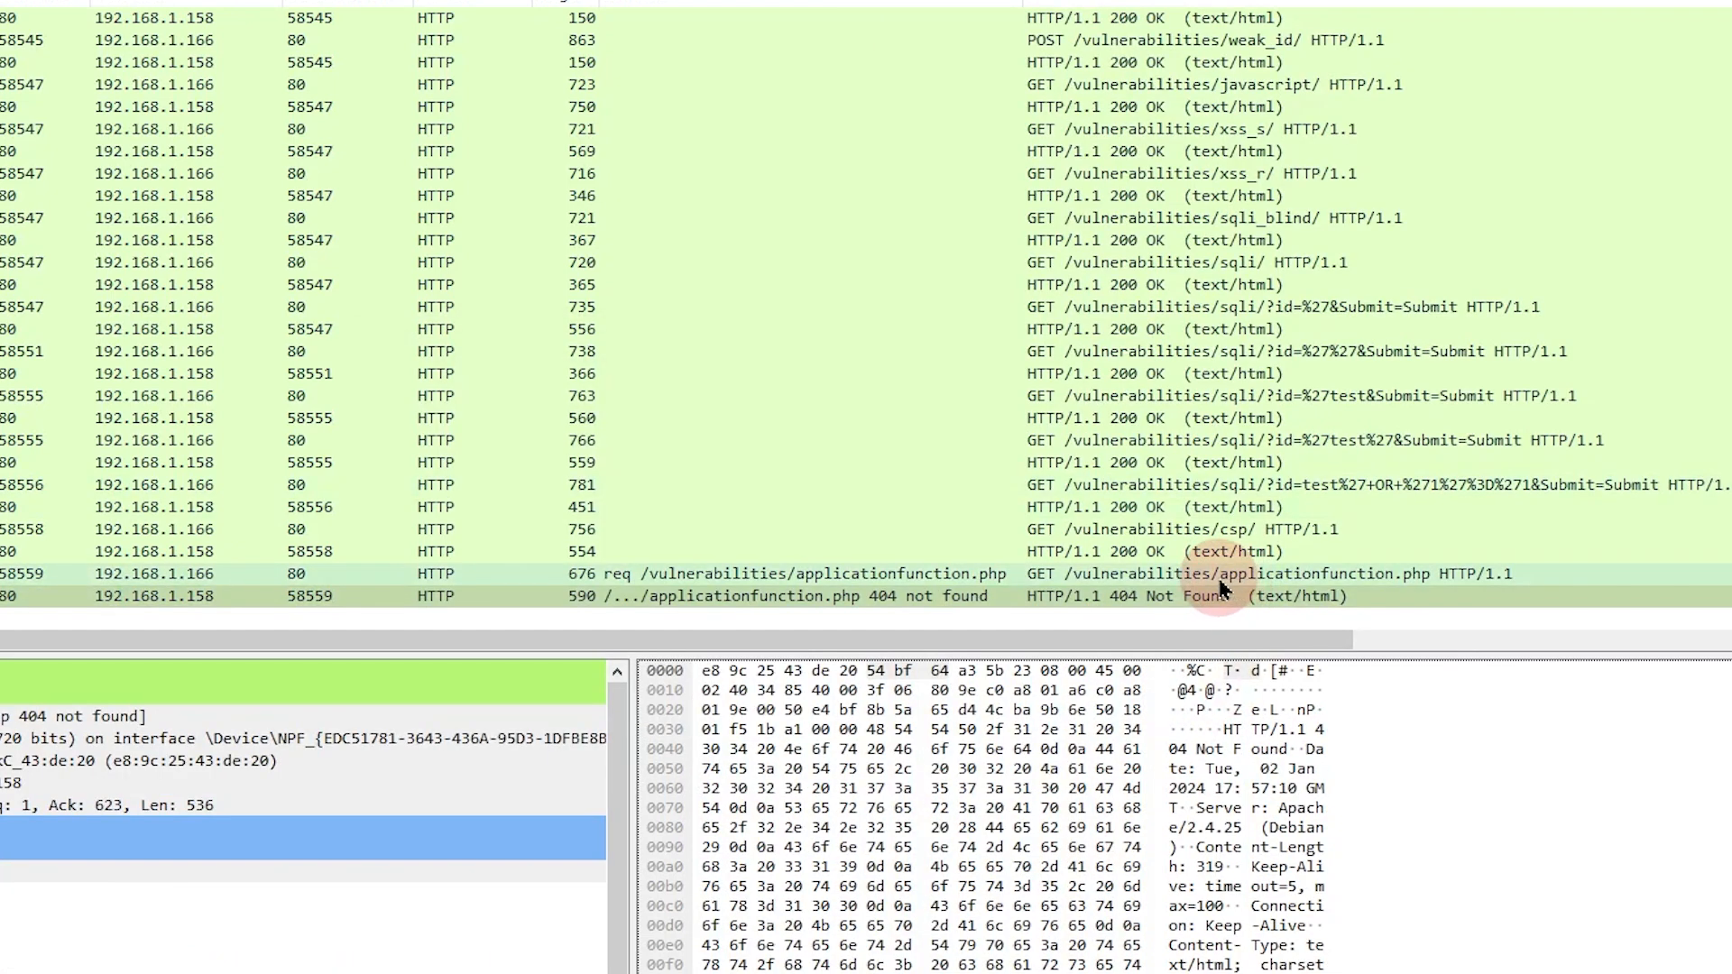
right_click(1219, 577)
click(1303, 588)
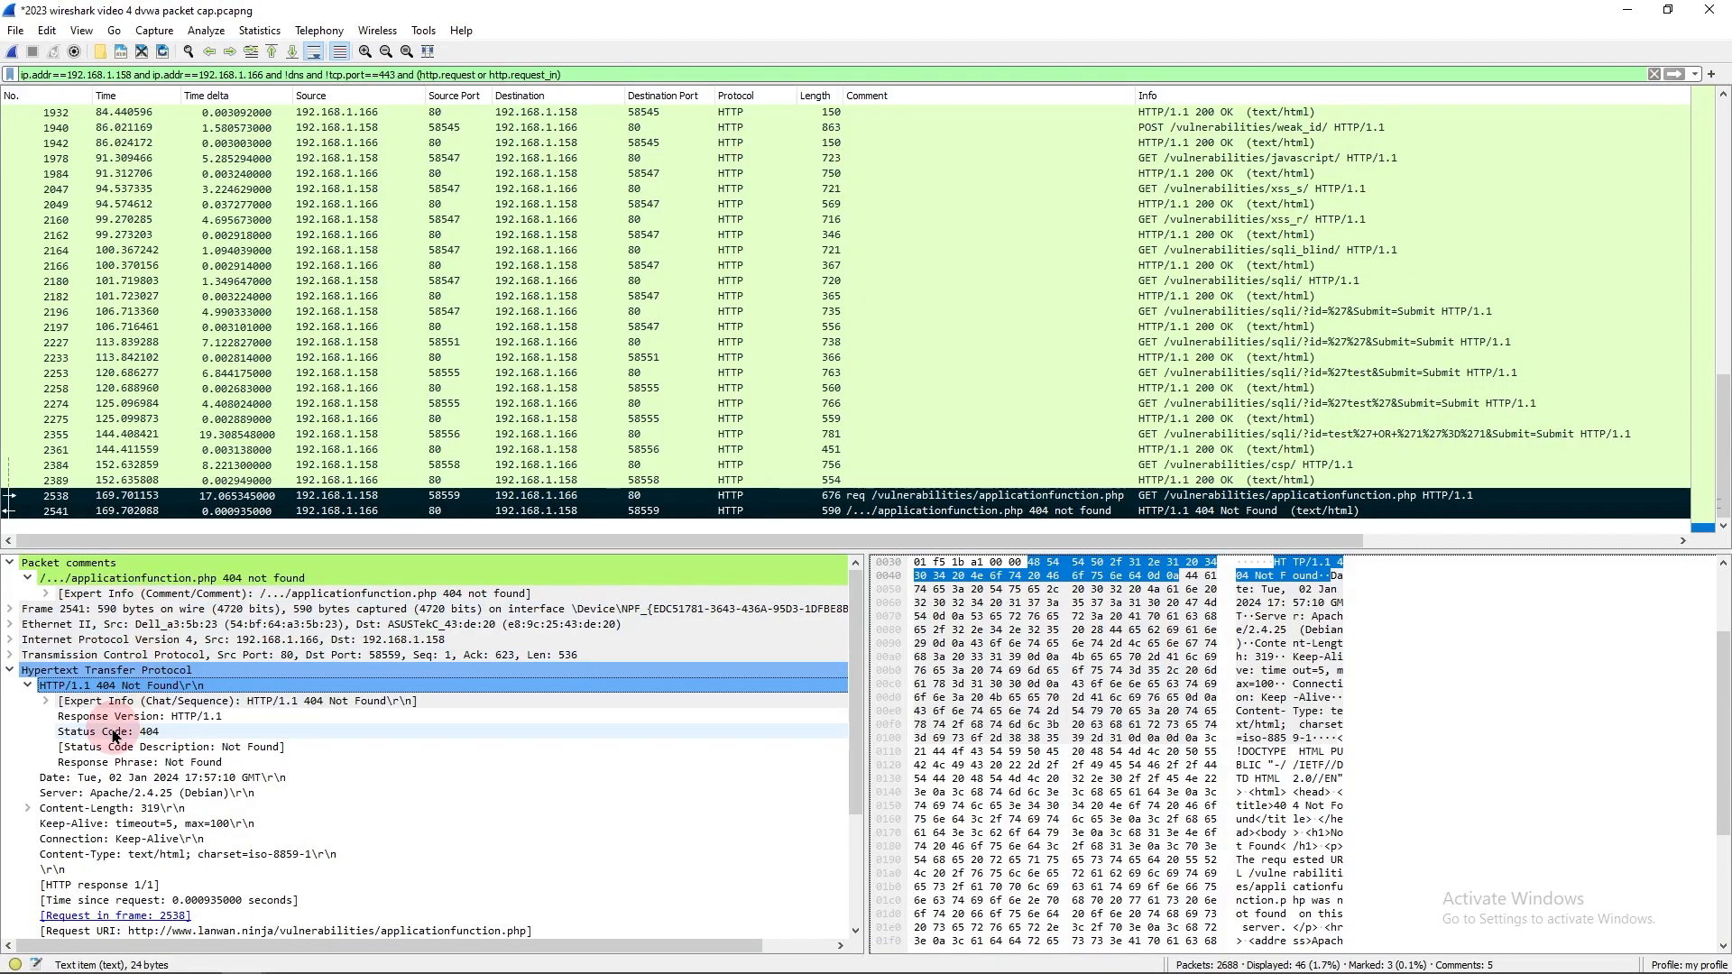
Apply the 404 response's Status Code field as an additional "and" condition, http.response.code == 404, in the display filter.
click(114, 732)
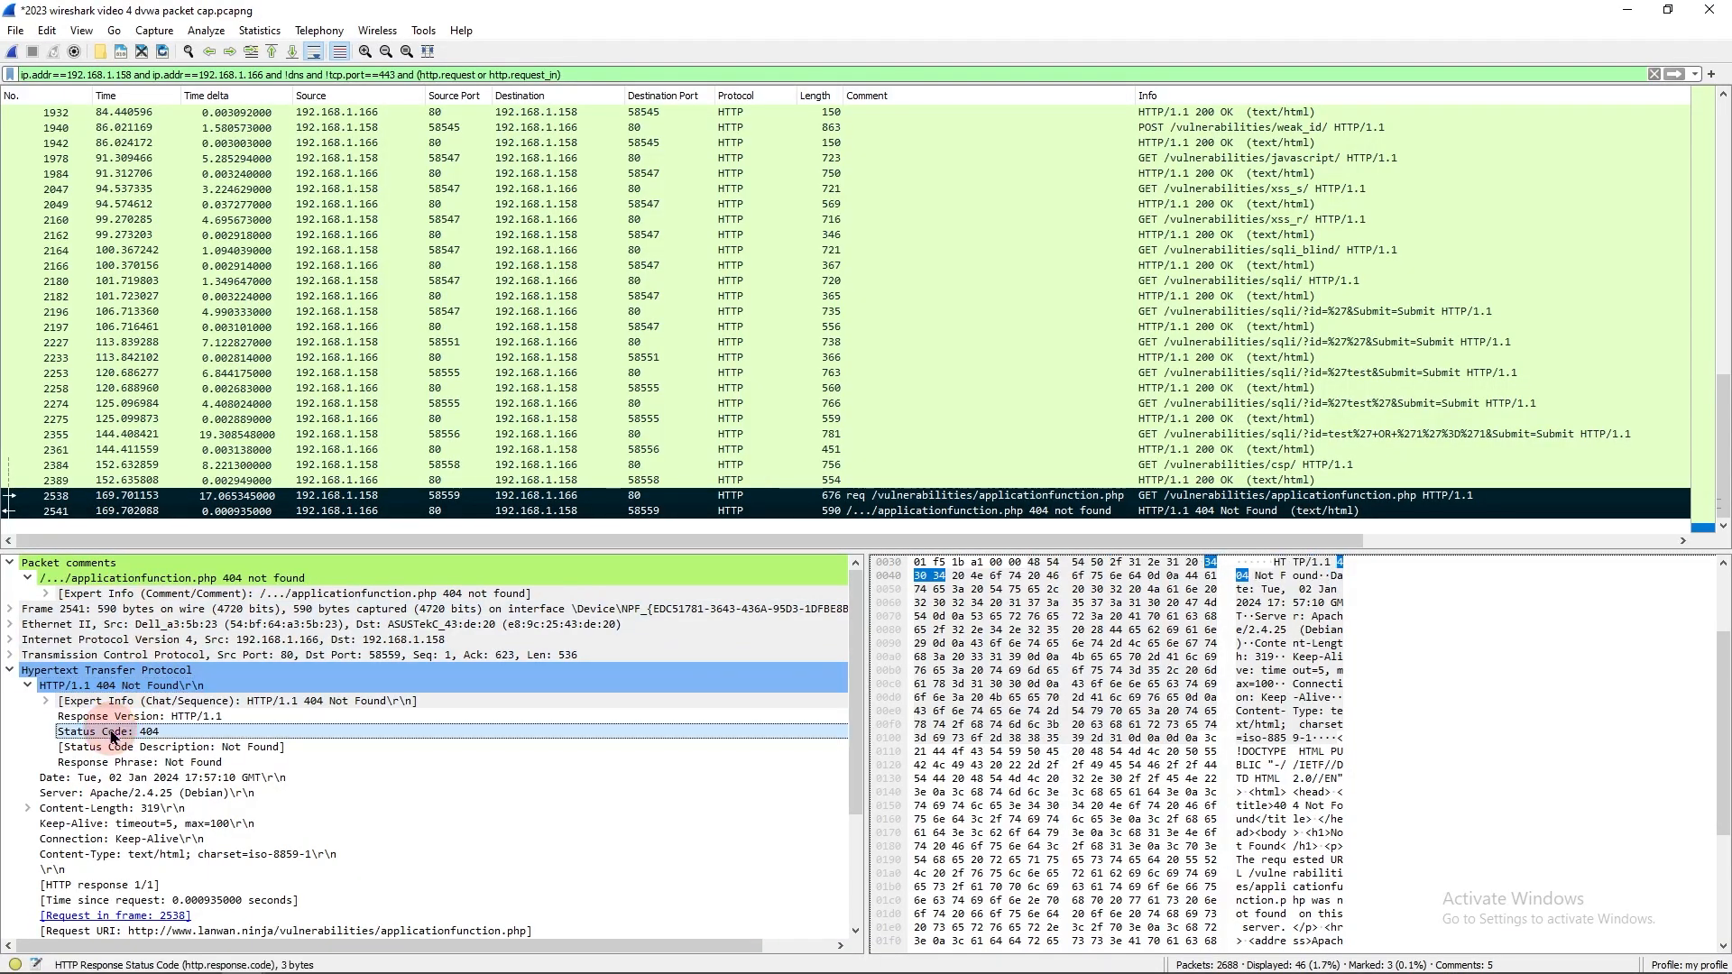
right_click(183, 733)
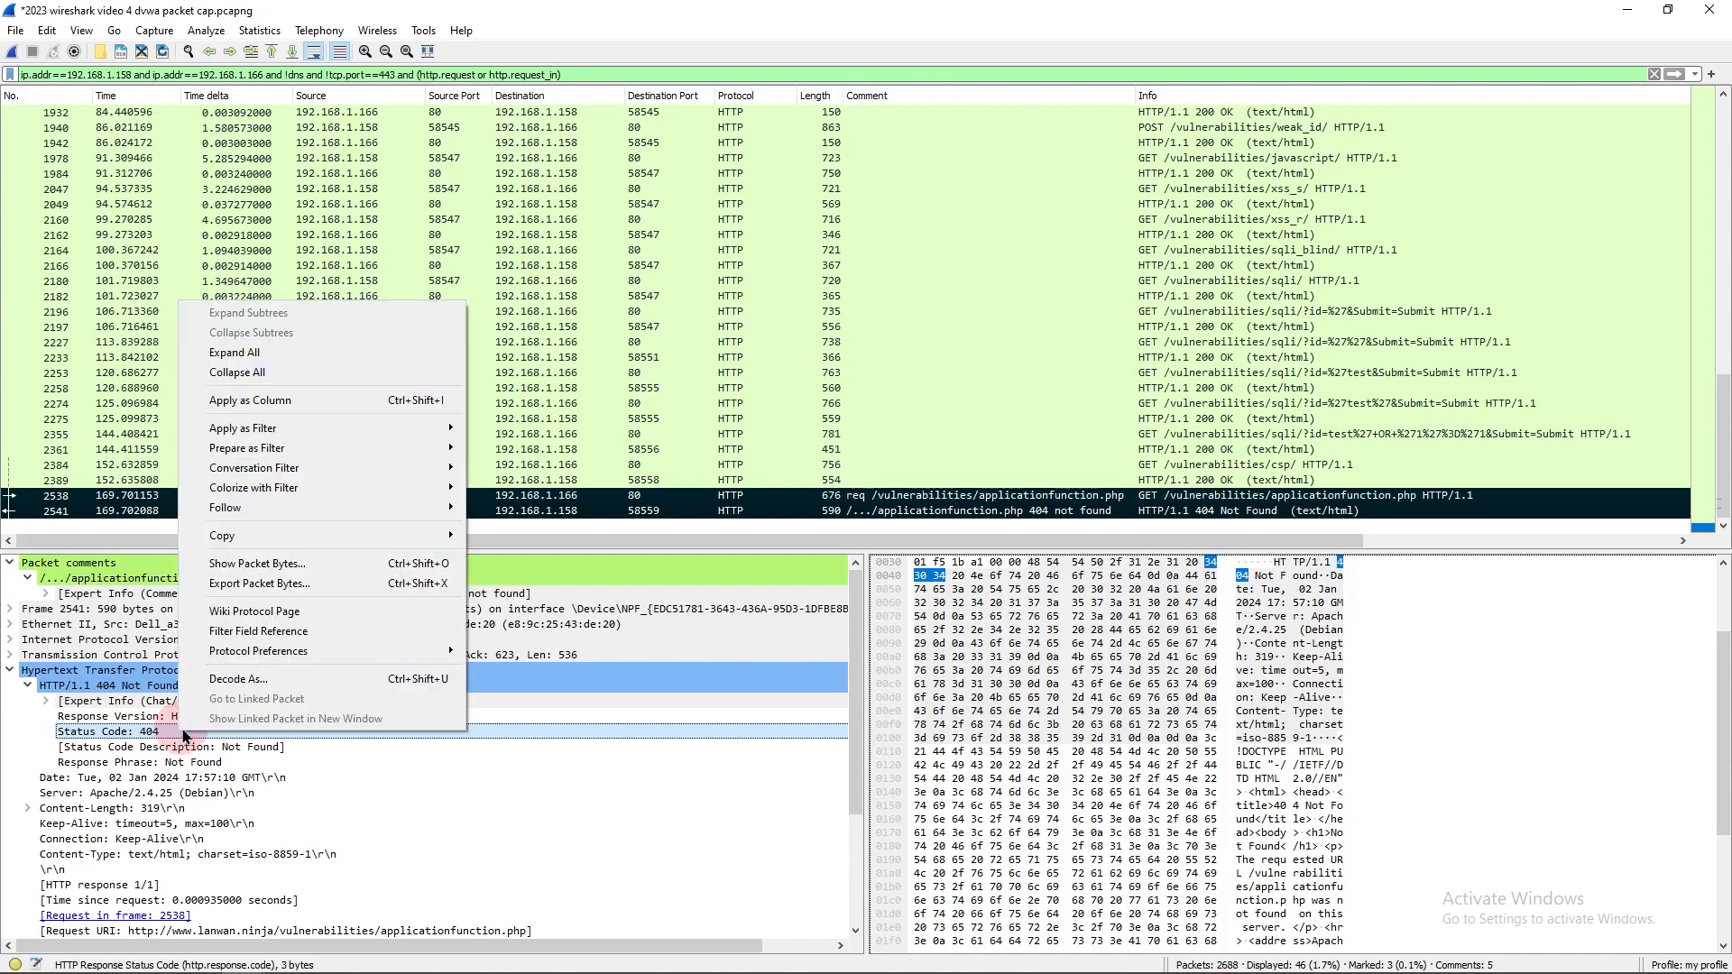
mouse_move(399, 430)
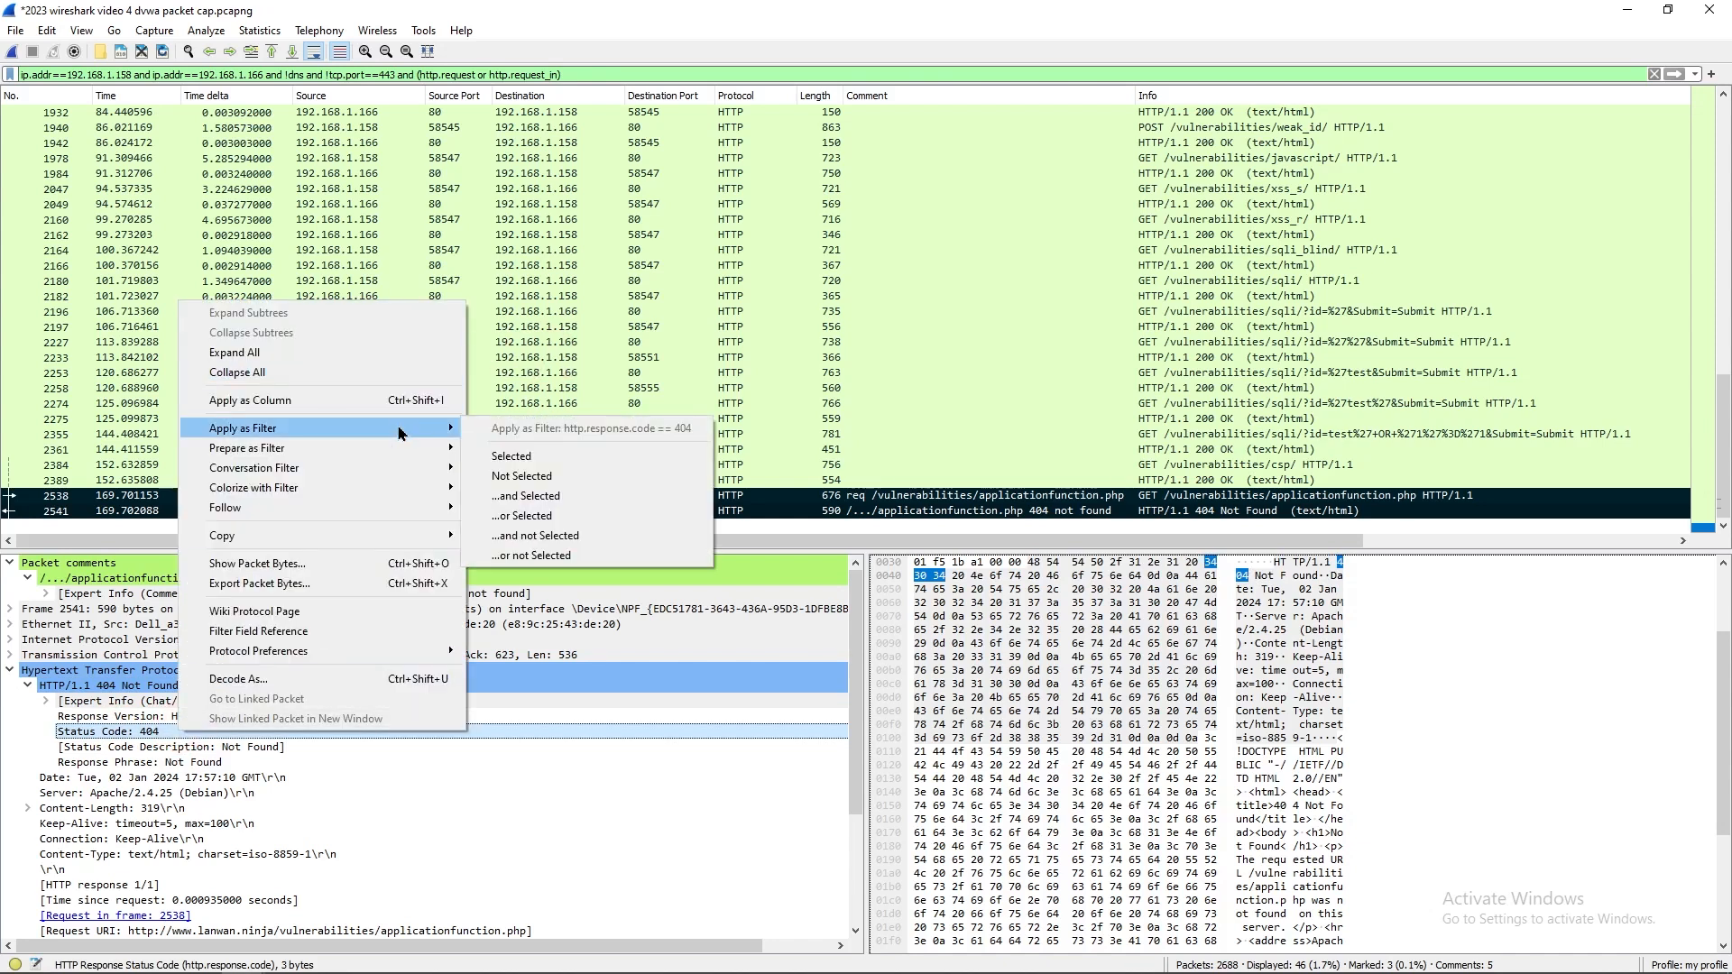
click(574, 494)
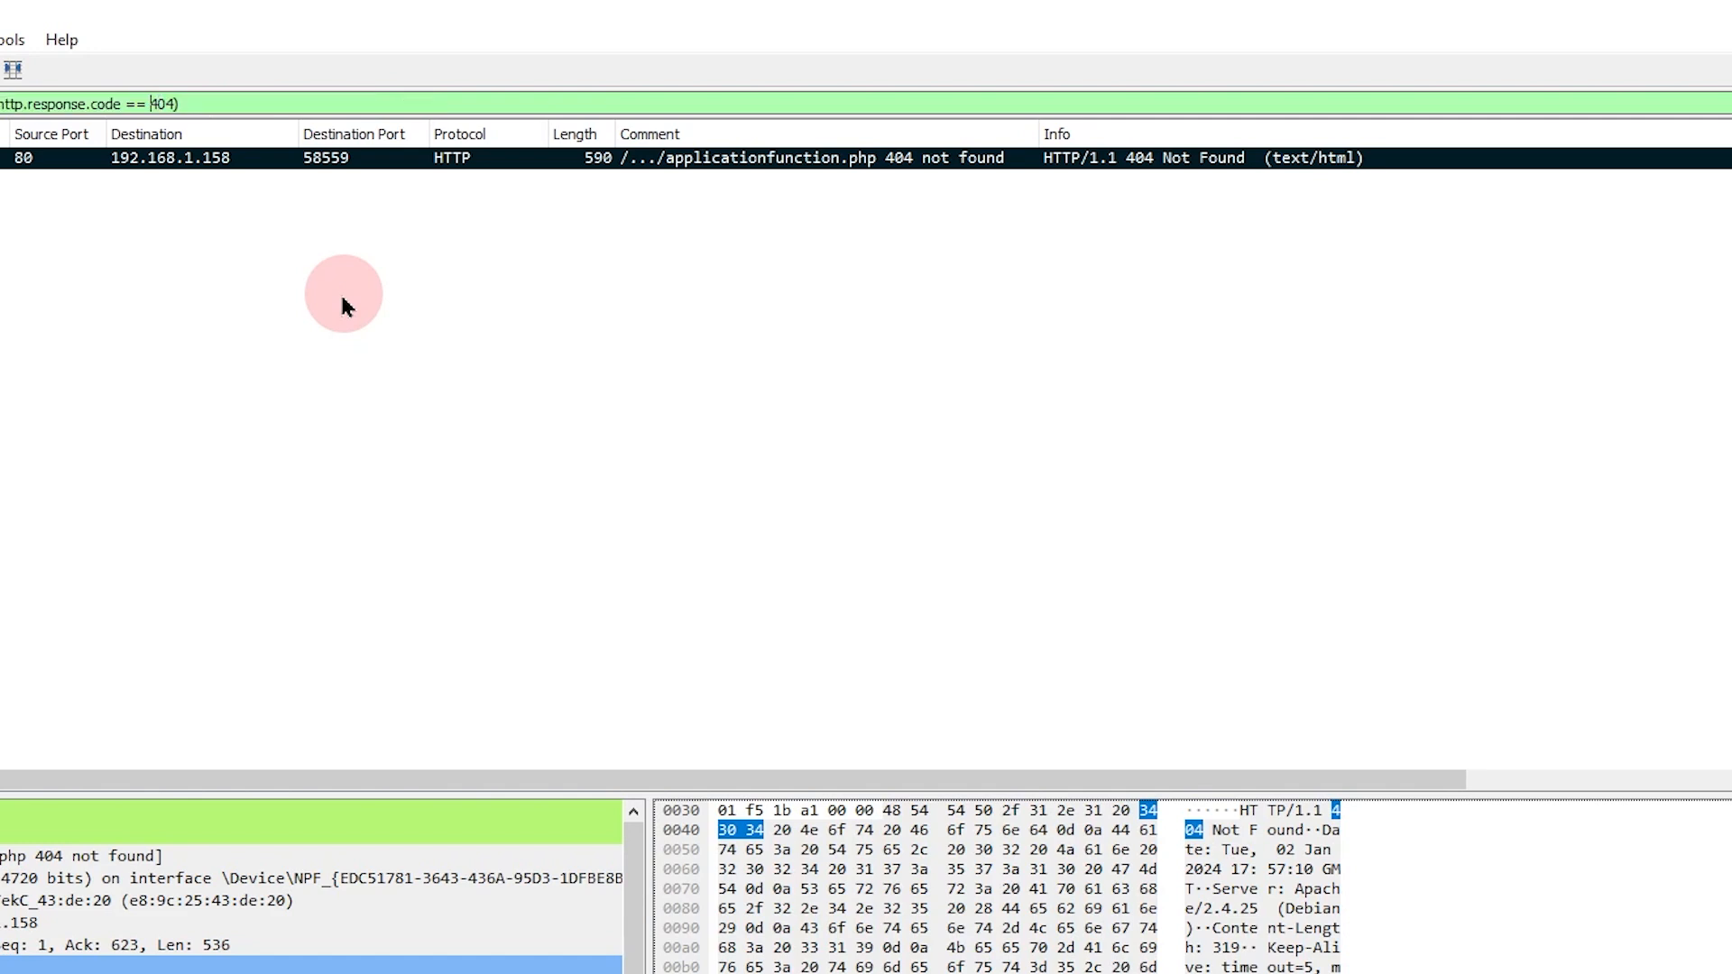
Change the response code condition in the display filter to "http.response.code > 200" and apply it.
key(Left)
key(BackSpace)
key(BackSpace)
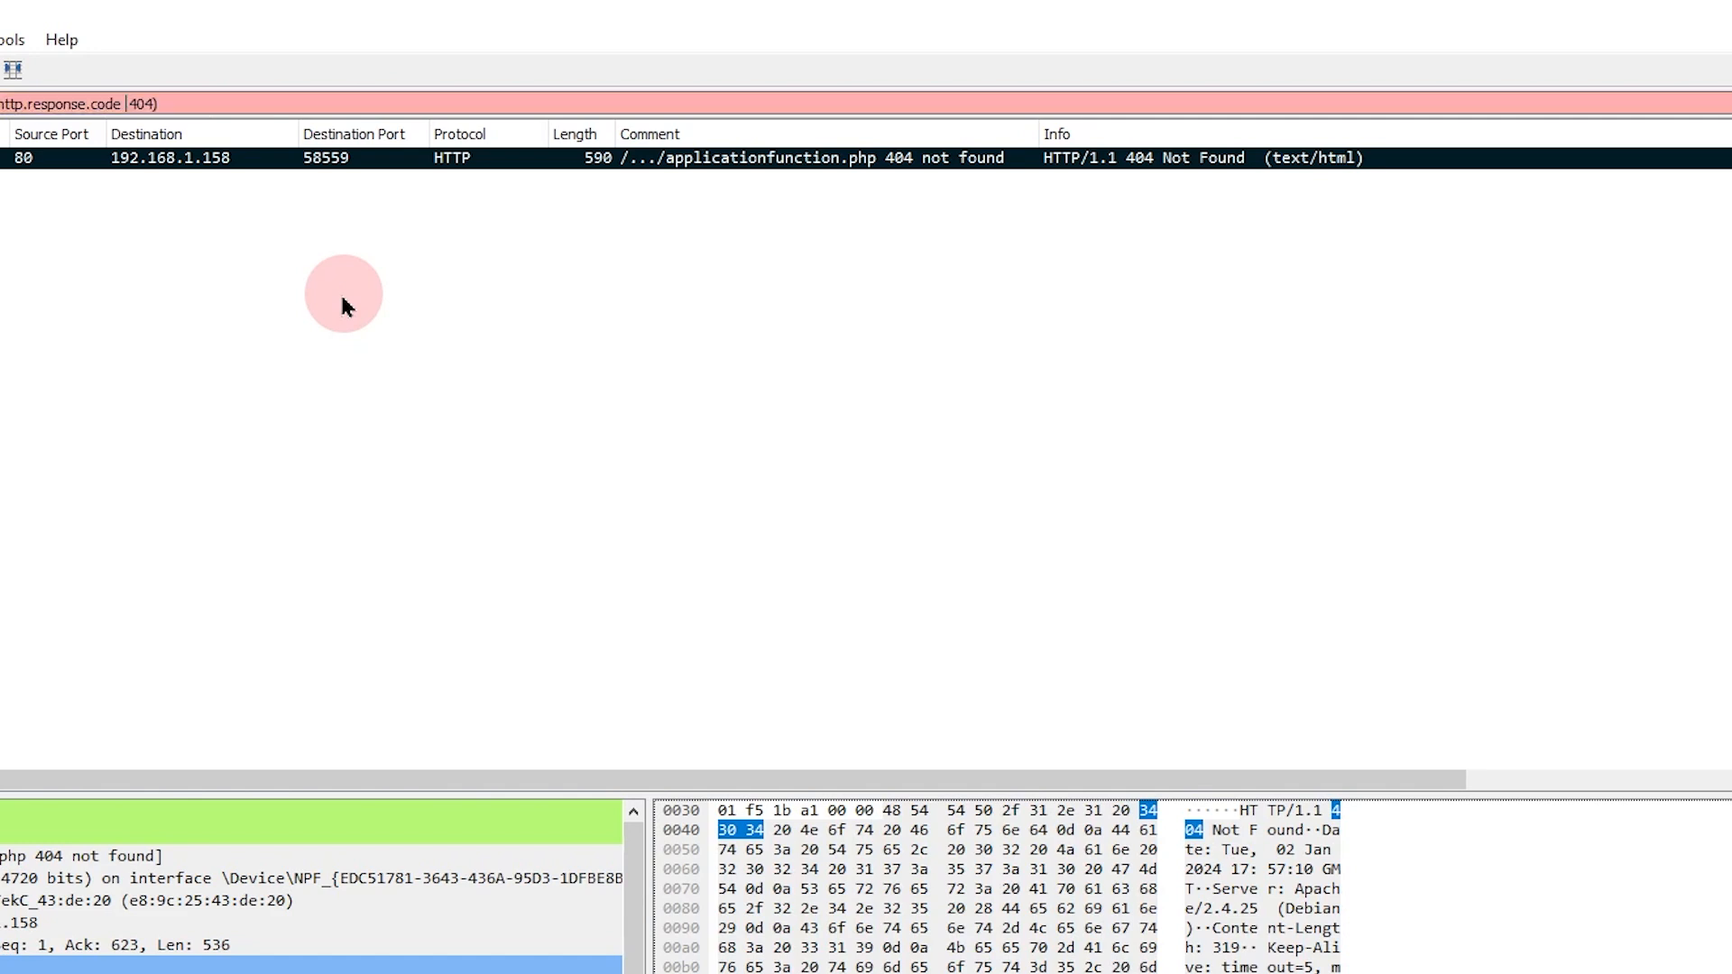
text(> )
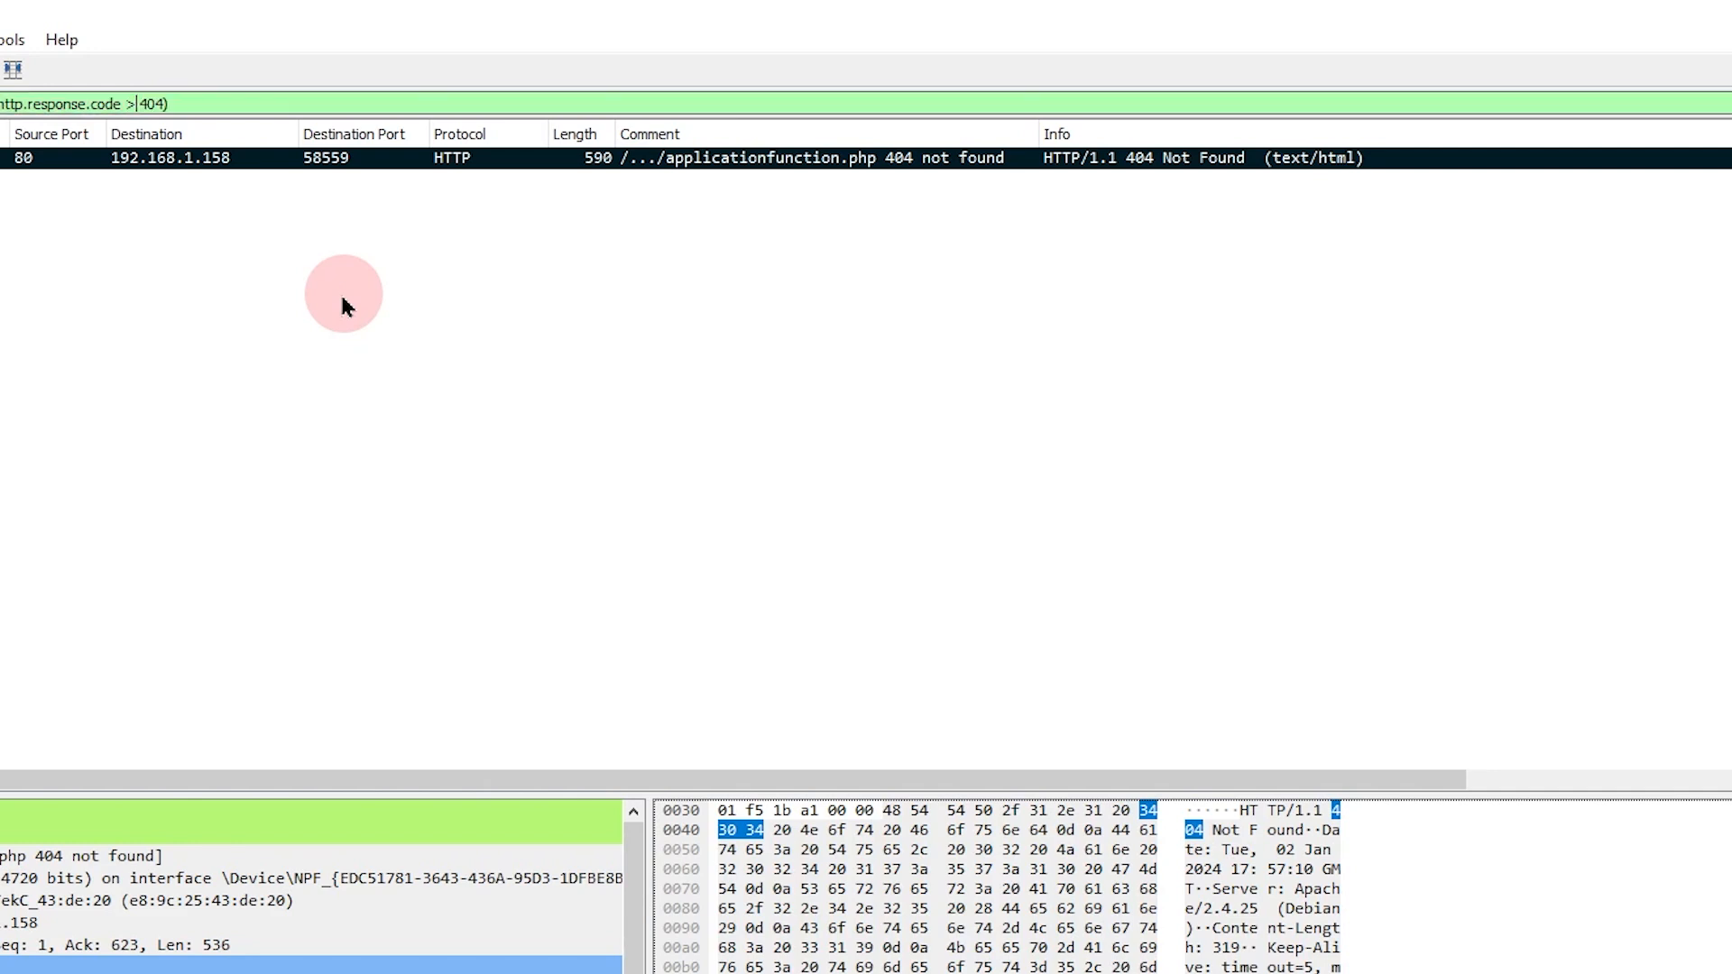
text(200)
key(Delete)
key(Delete)
key(Delete)
key(Delete)
key(Delete)
key(Return)
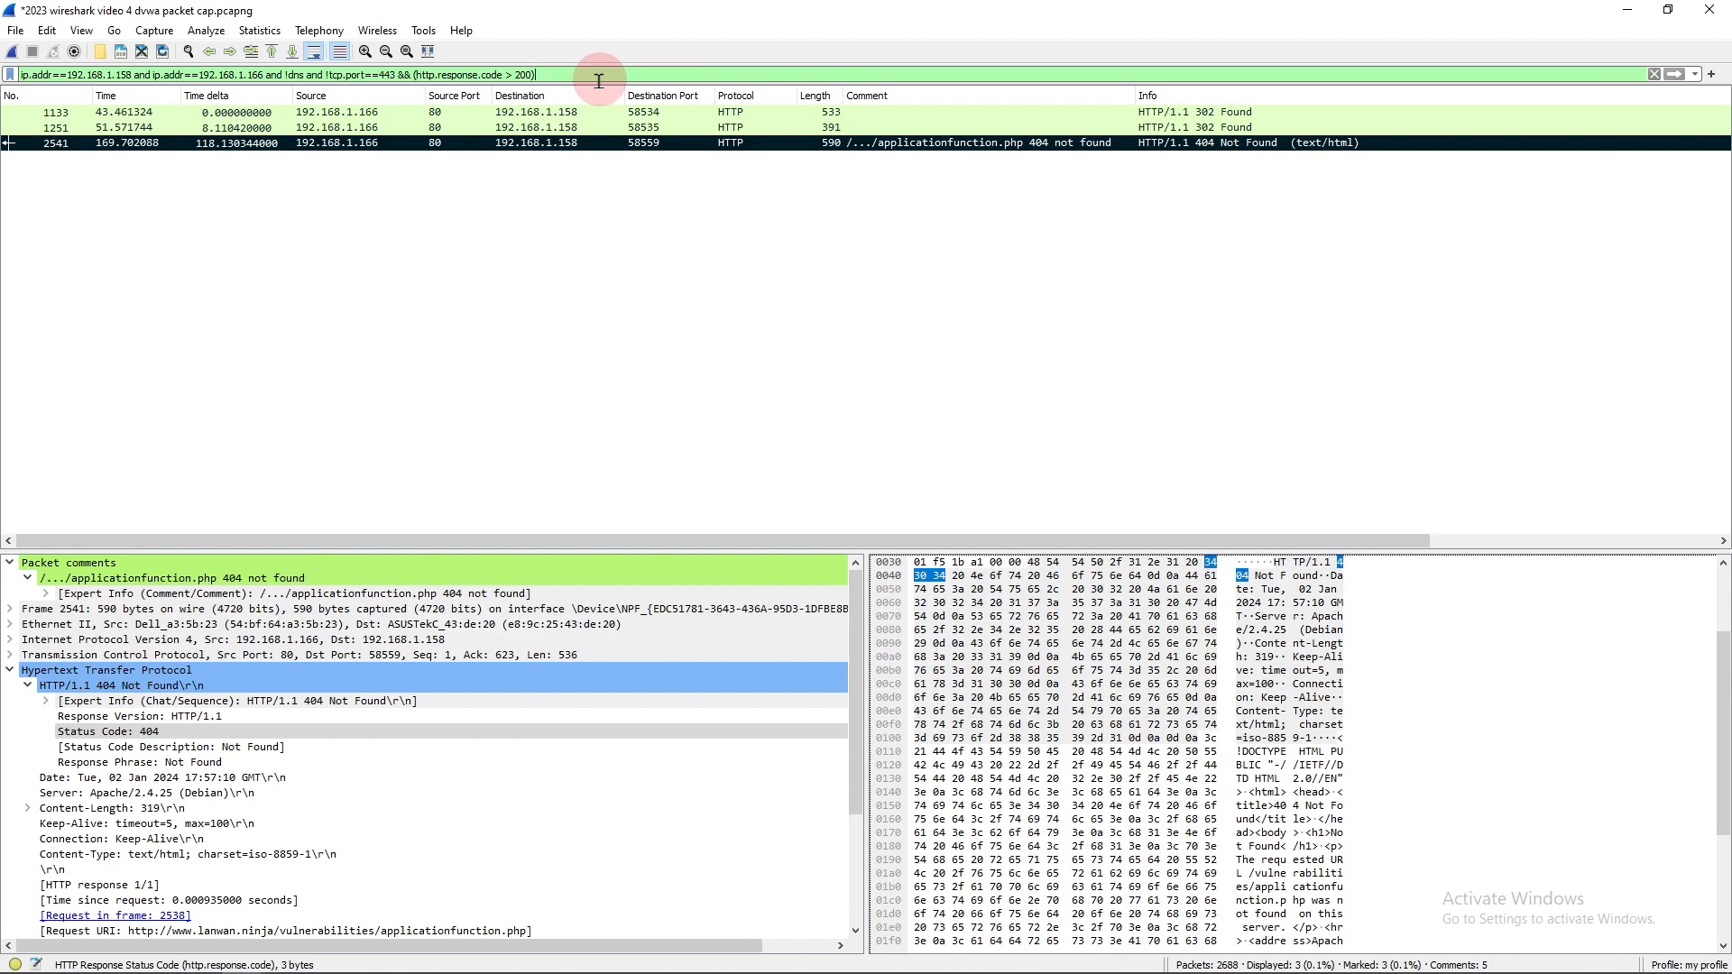
Replace the filter's response code condition with "&& frame.comment" and apply it to list only the commented packets.
key(BackSpace)
key(BackSpace)
key(BackSpace)
key(BackSpace)
key(BackSpace)
key(BackSpace)
key(BackSpace)
key(BackSpace)
key(BackSpace)
key(BackSpace)
key(BackSpace)
key(BackSpace)
key(BackSpace)
key(BackSpace)
key(BackSpace)
key(BackSpace)
key(BackSpace)
key(BackSpace)
key(BackSpace)
key(BackSpace)
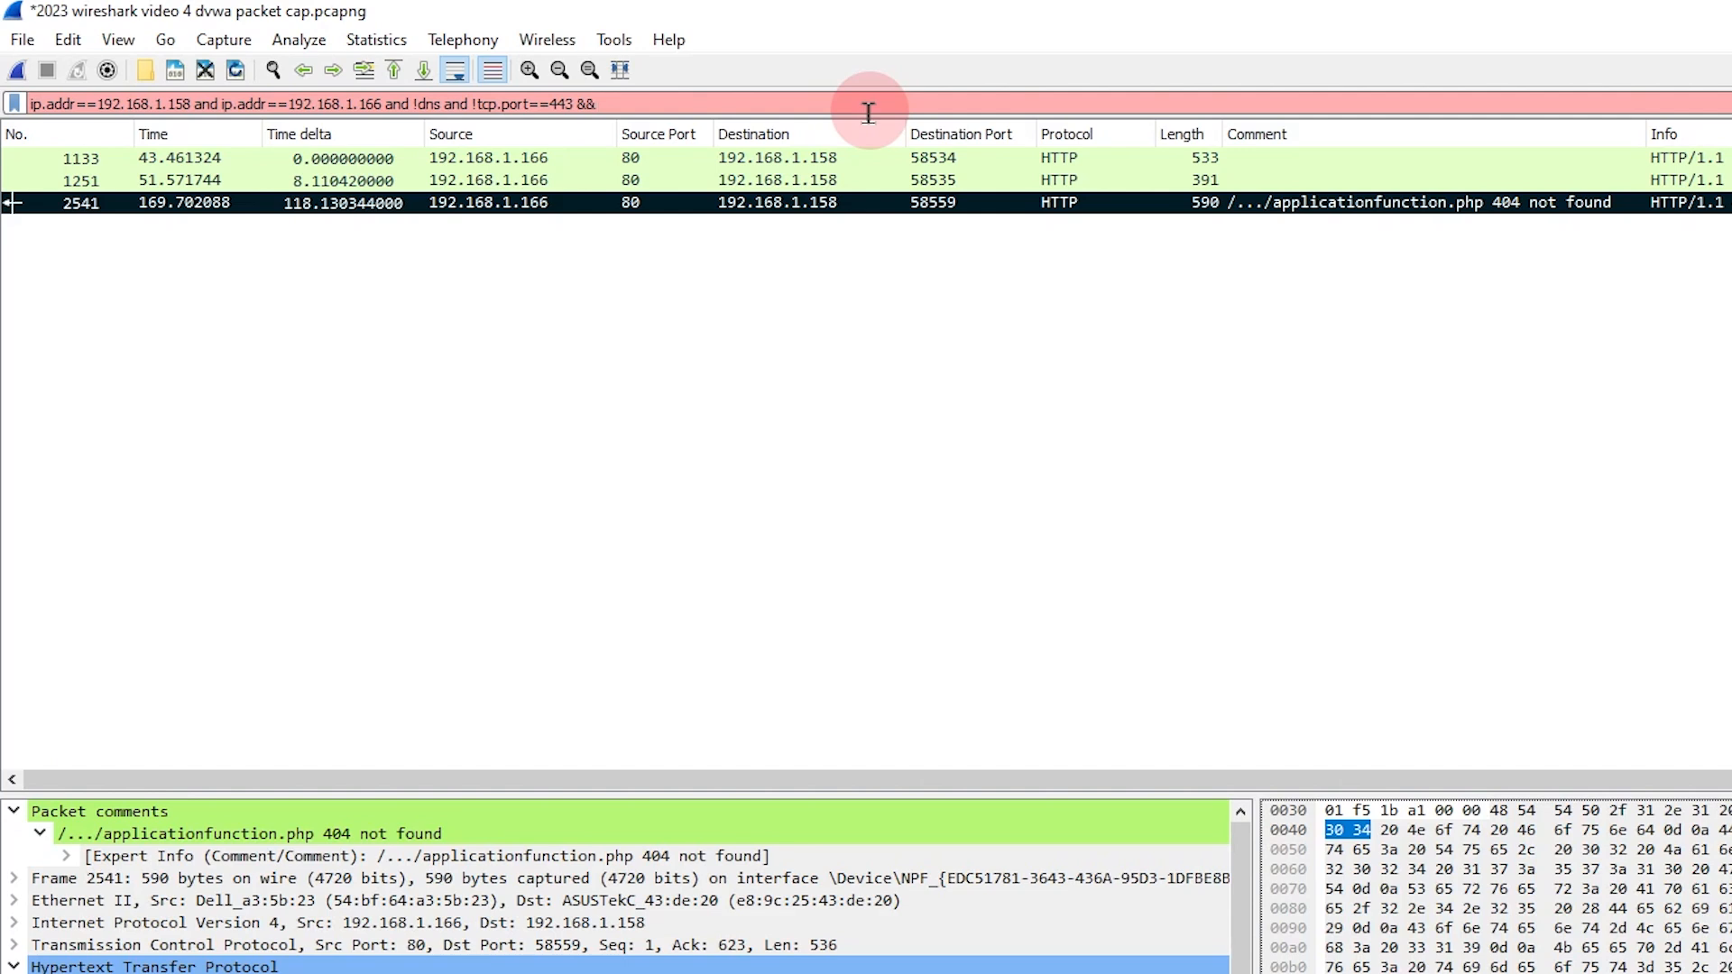
key(BackSpace)
key(BackSpace)
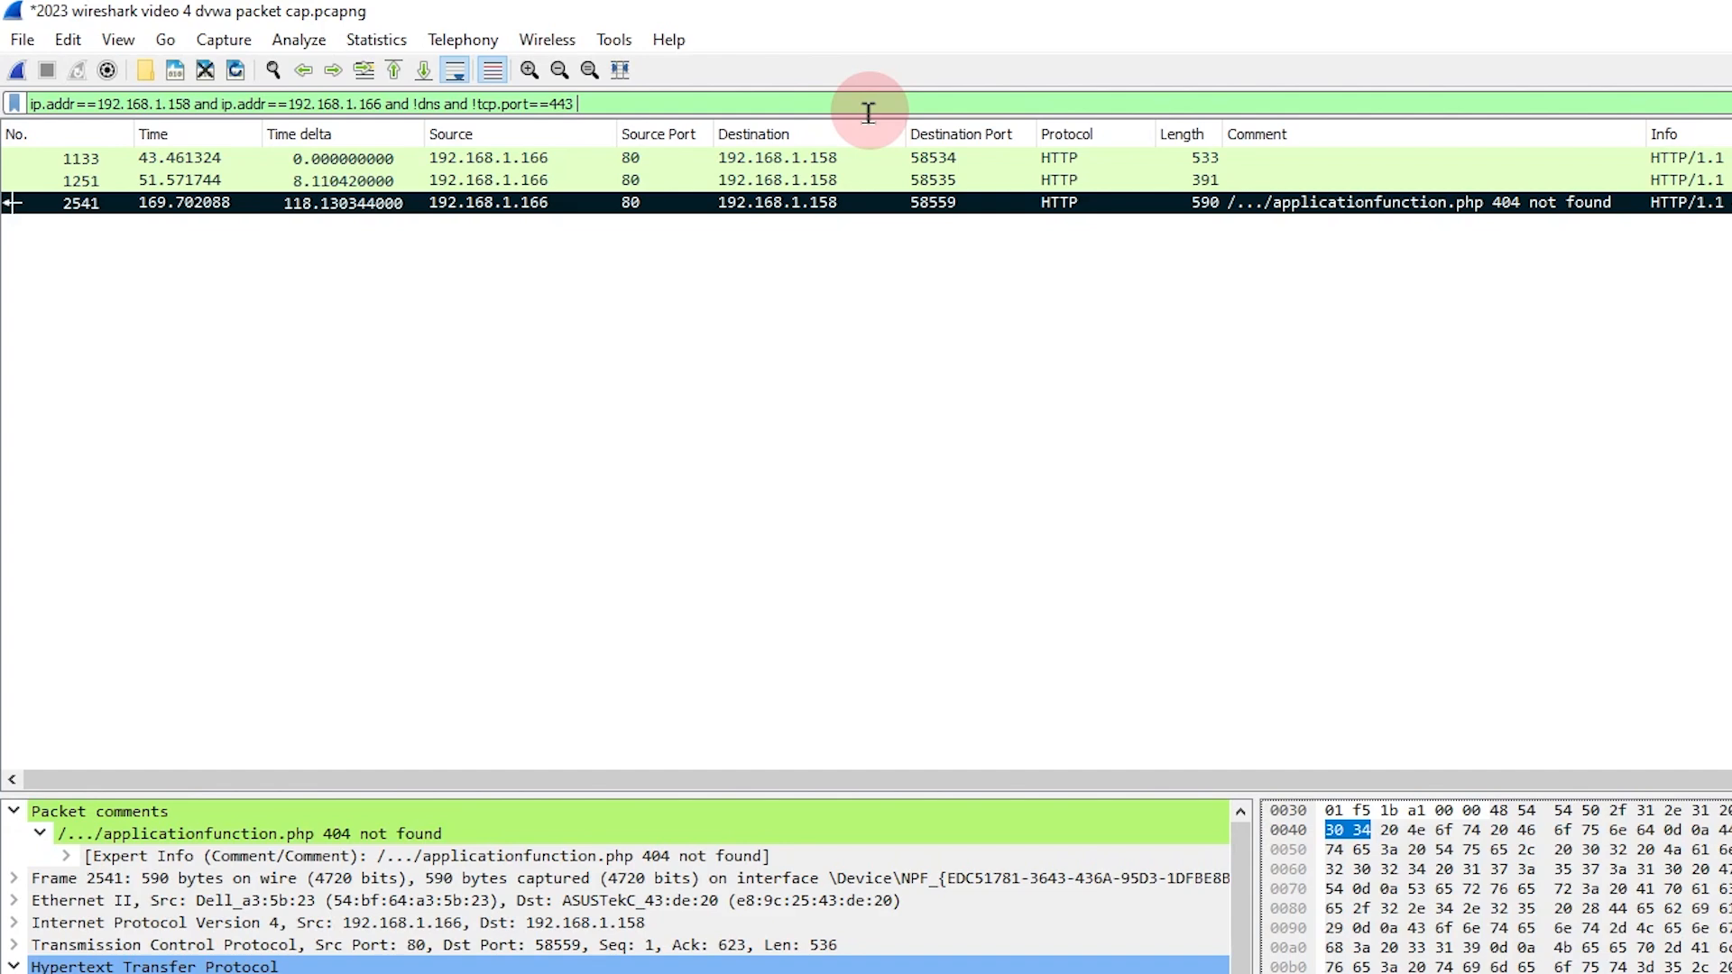
text(&&)
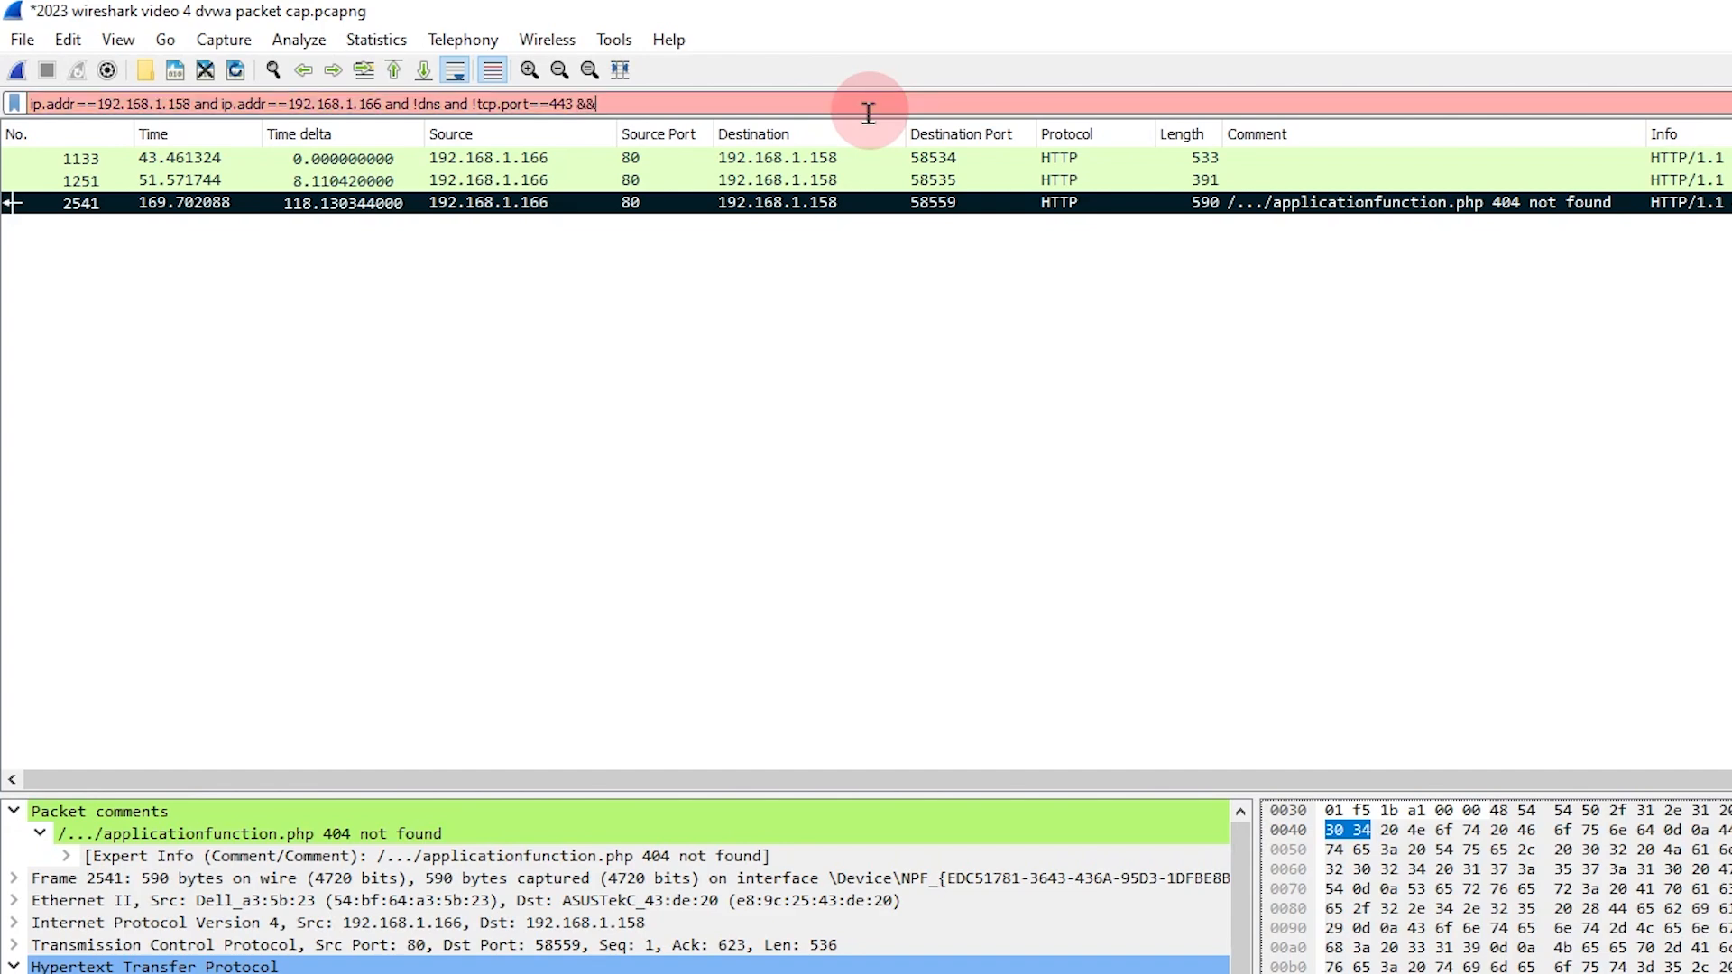
text( frame.comment)
key(Return)
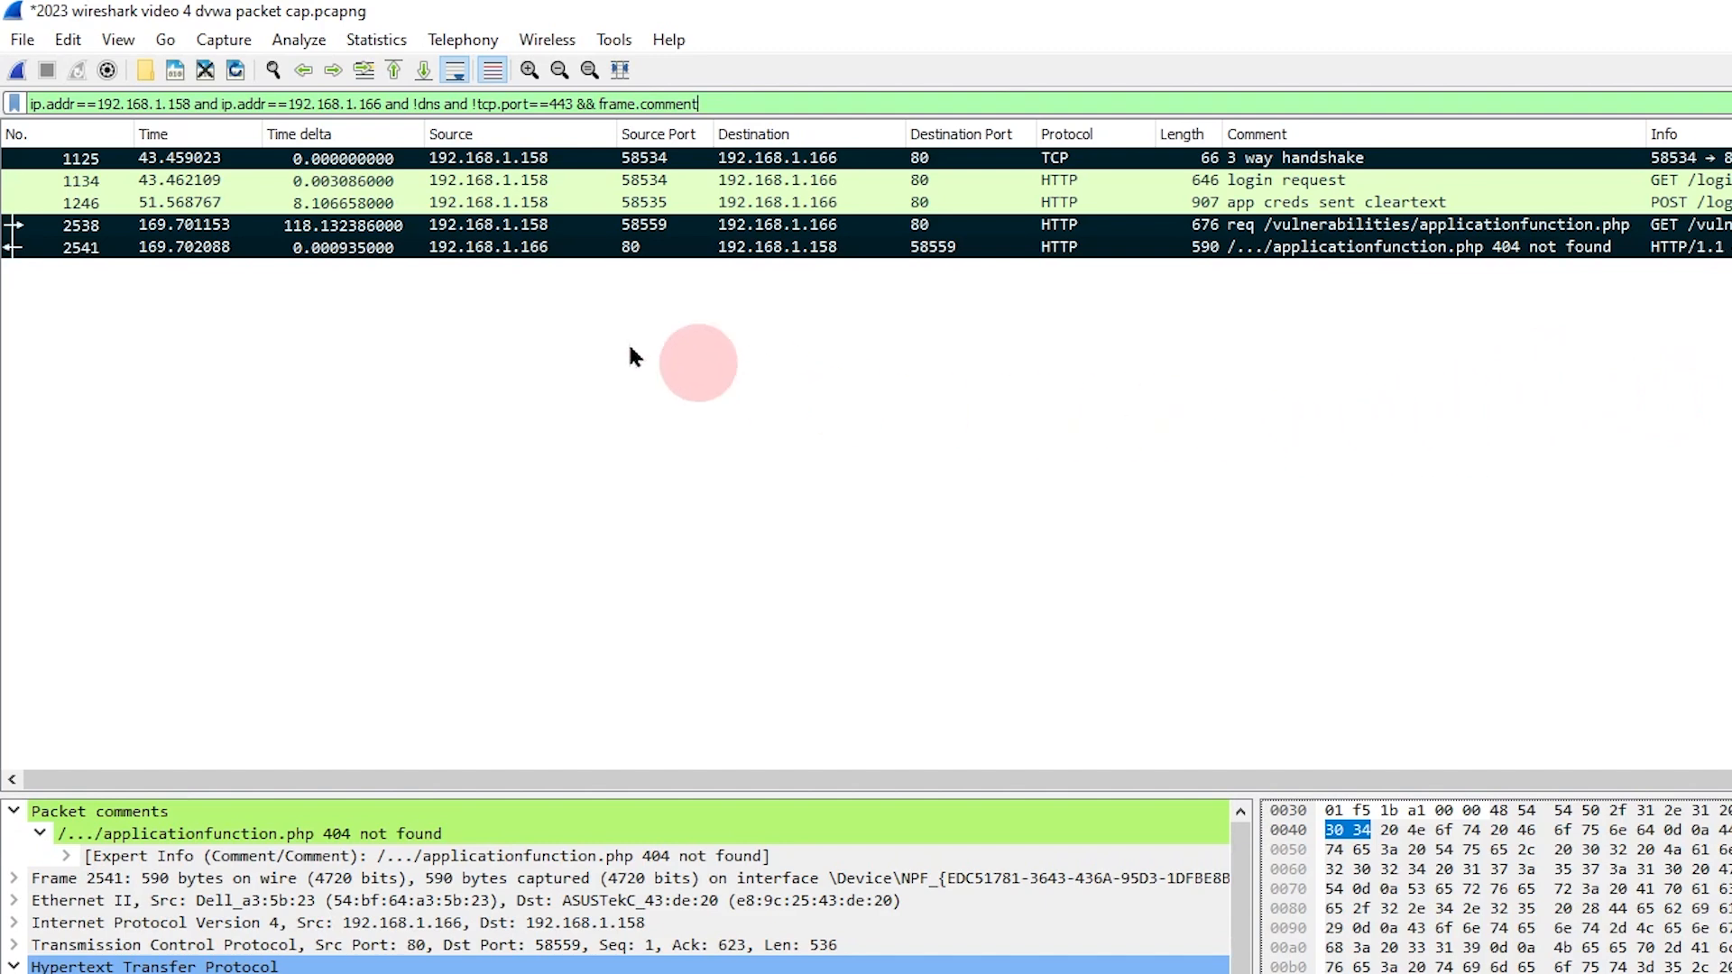
Export all displayed packets to the Documents folder as a pcapng file named "pcap for apps team".
click(1418, 358)
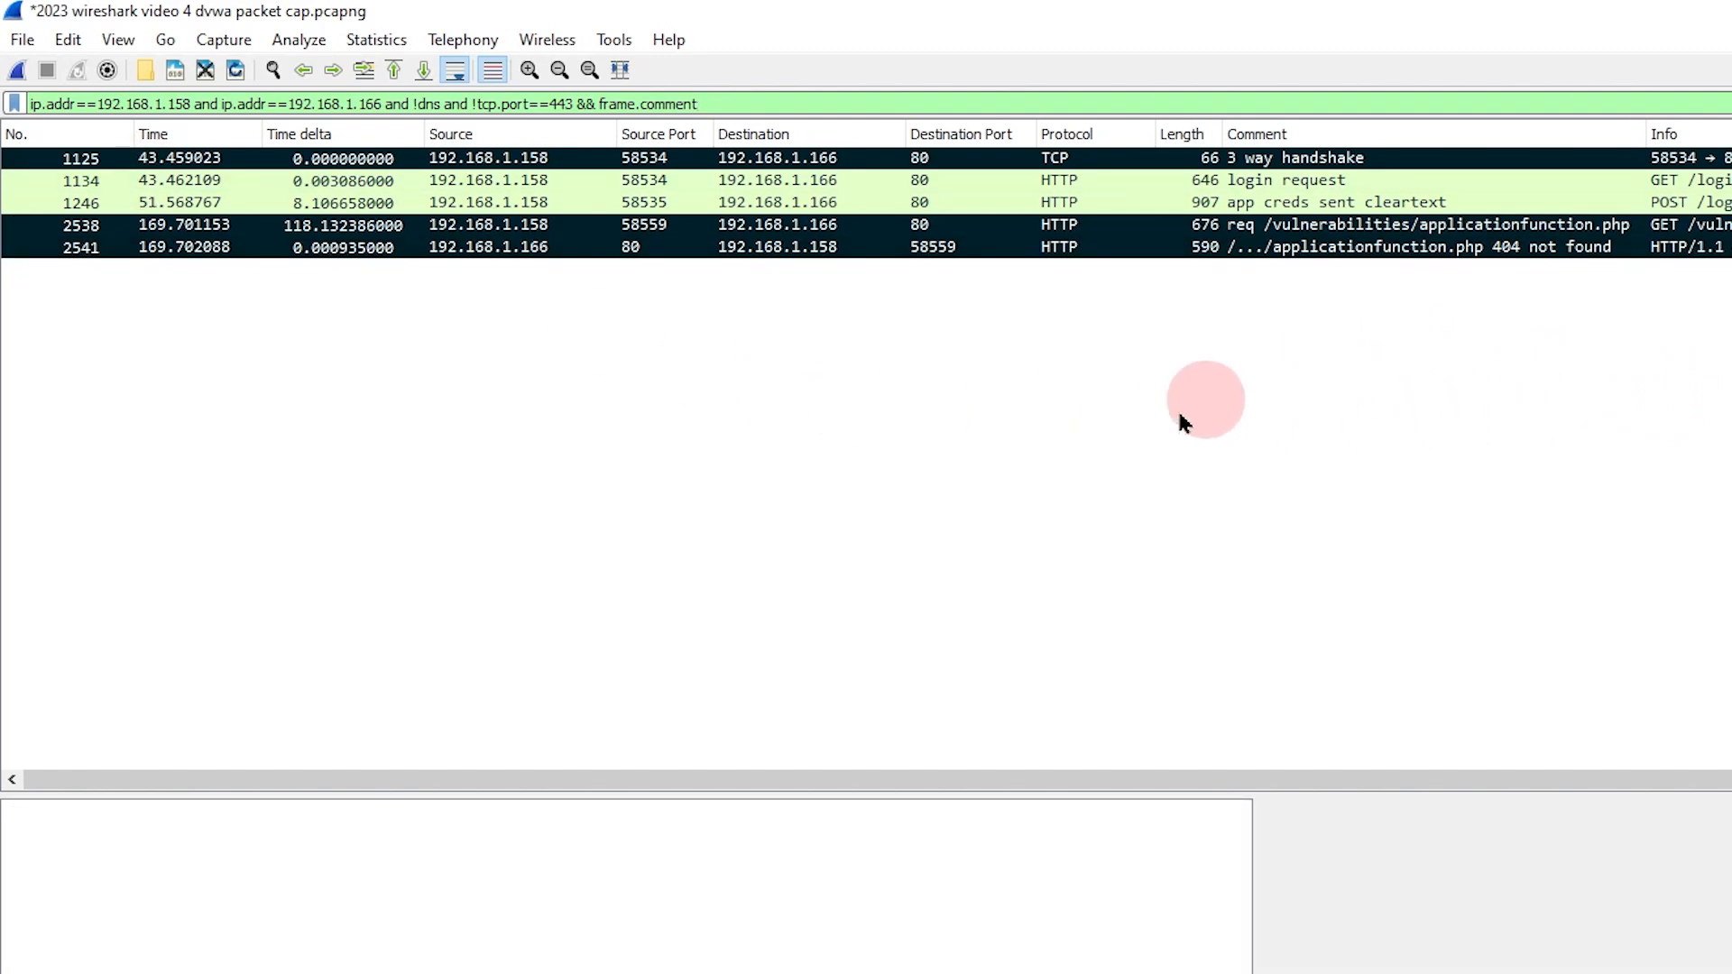
click(22, 41)
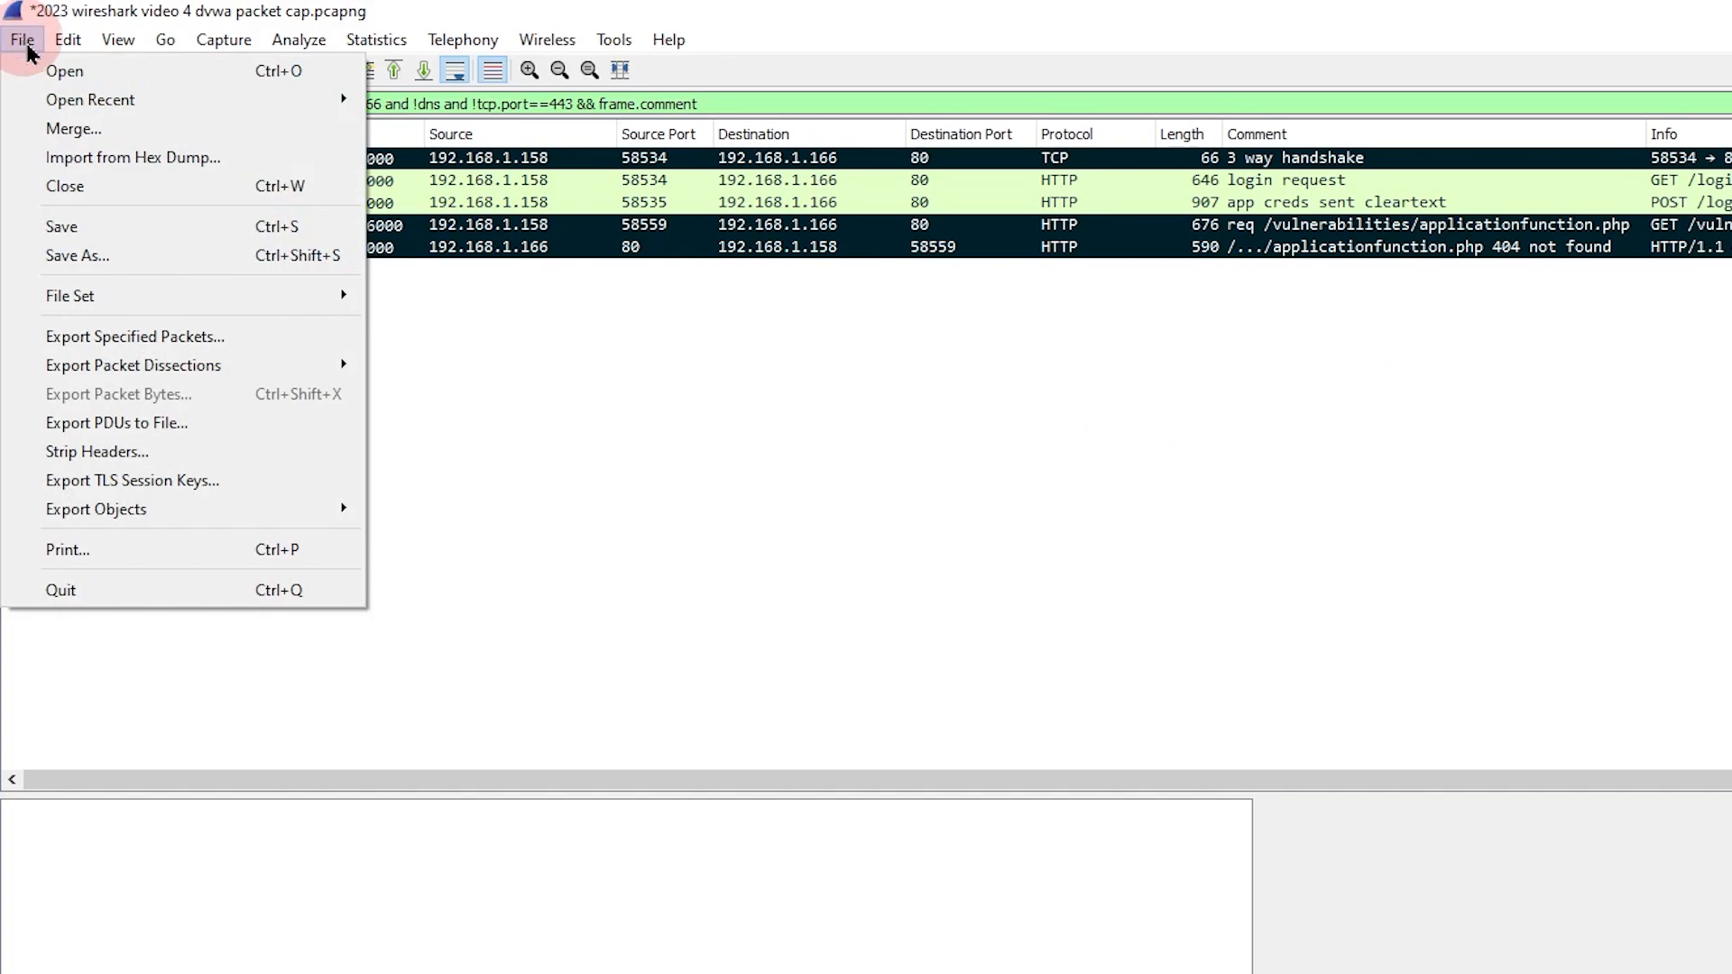
click(171, 336)
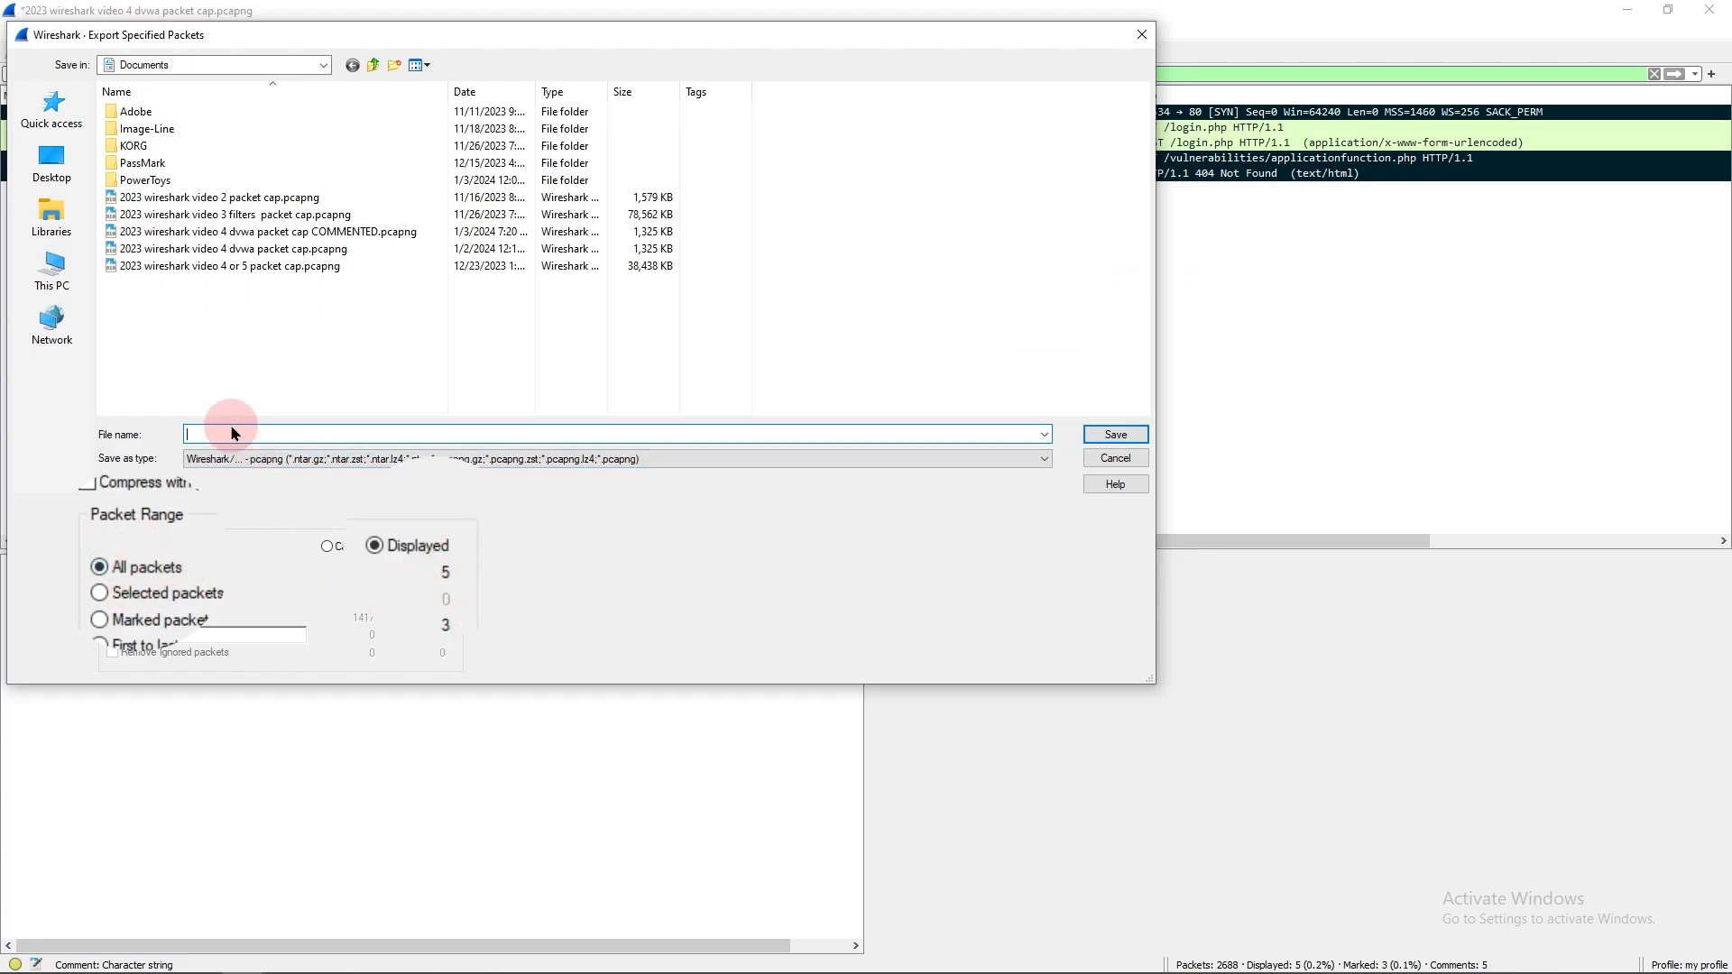
text(pcap for apps team)
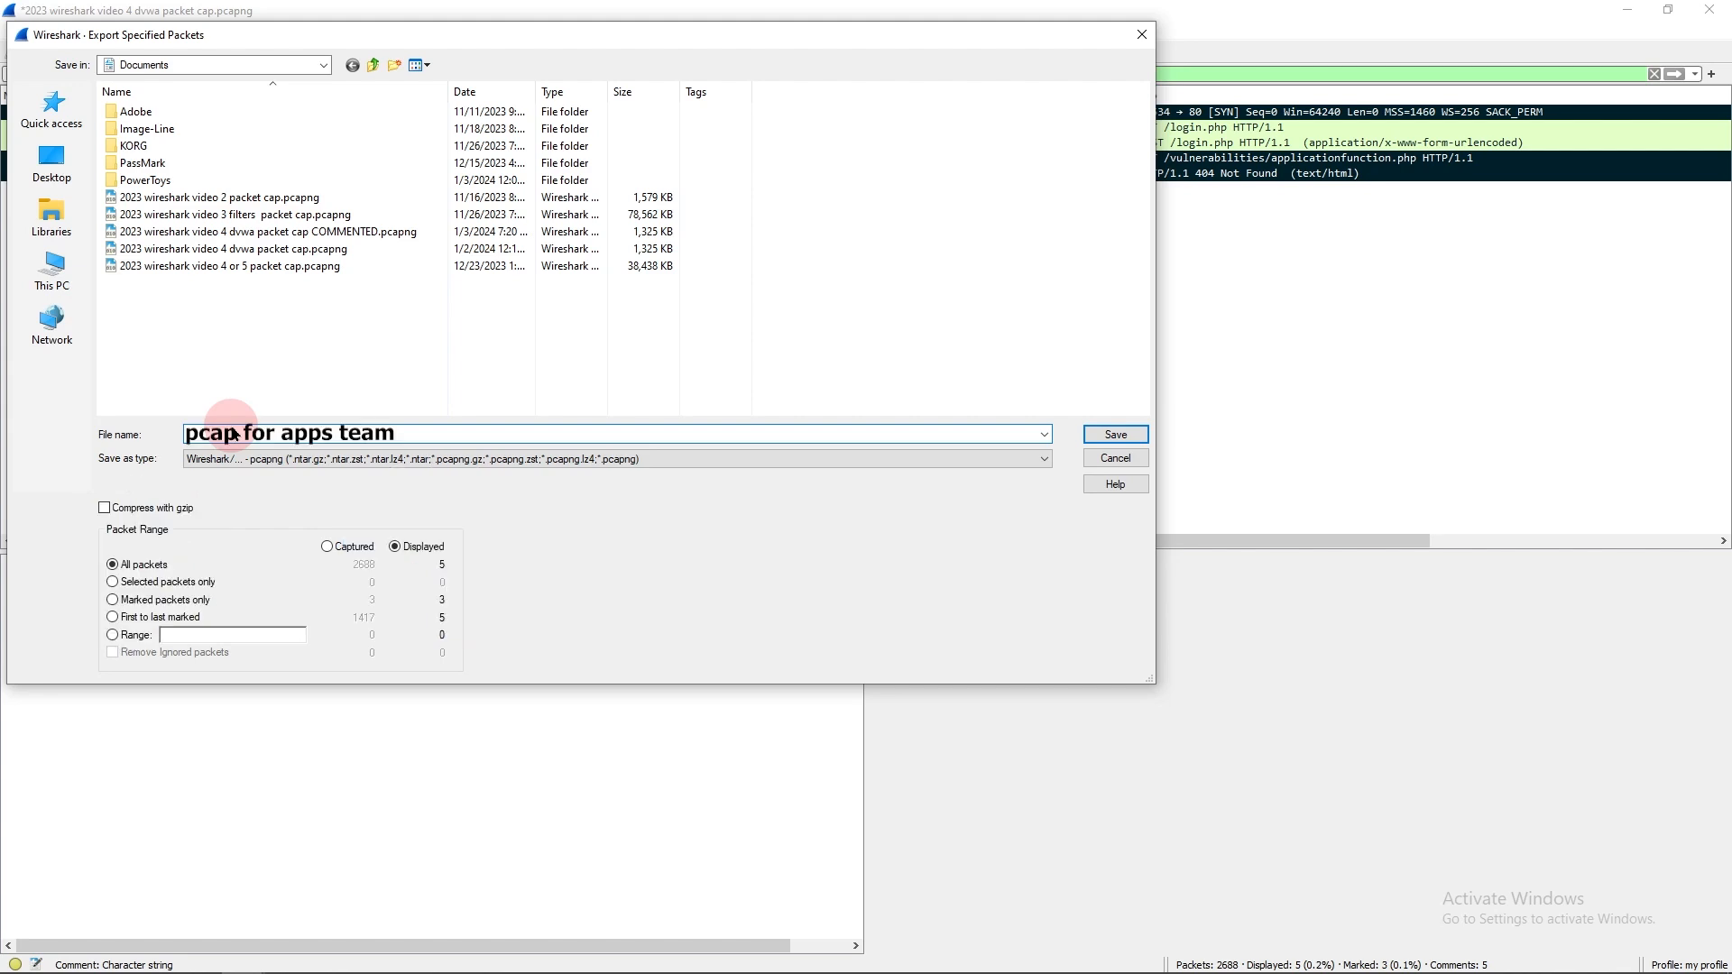
key(Return)
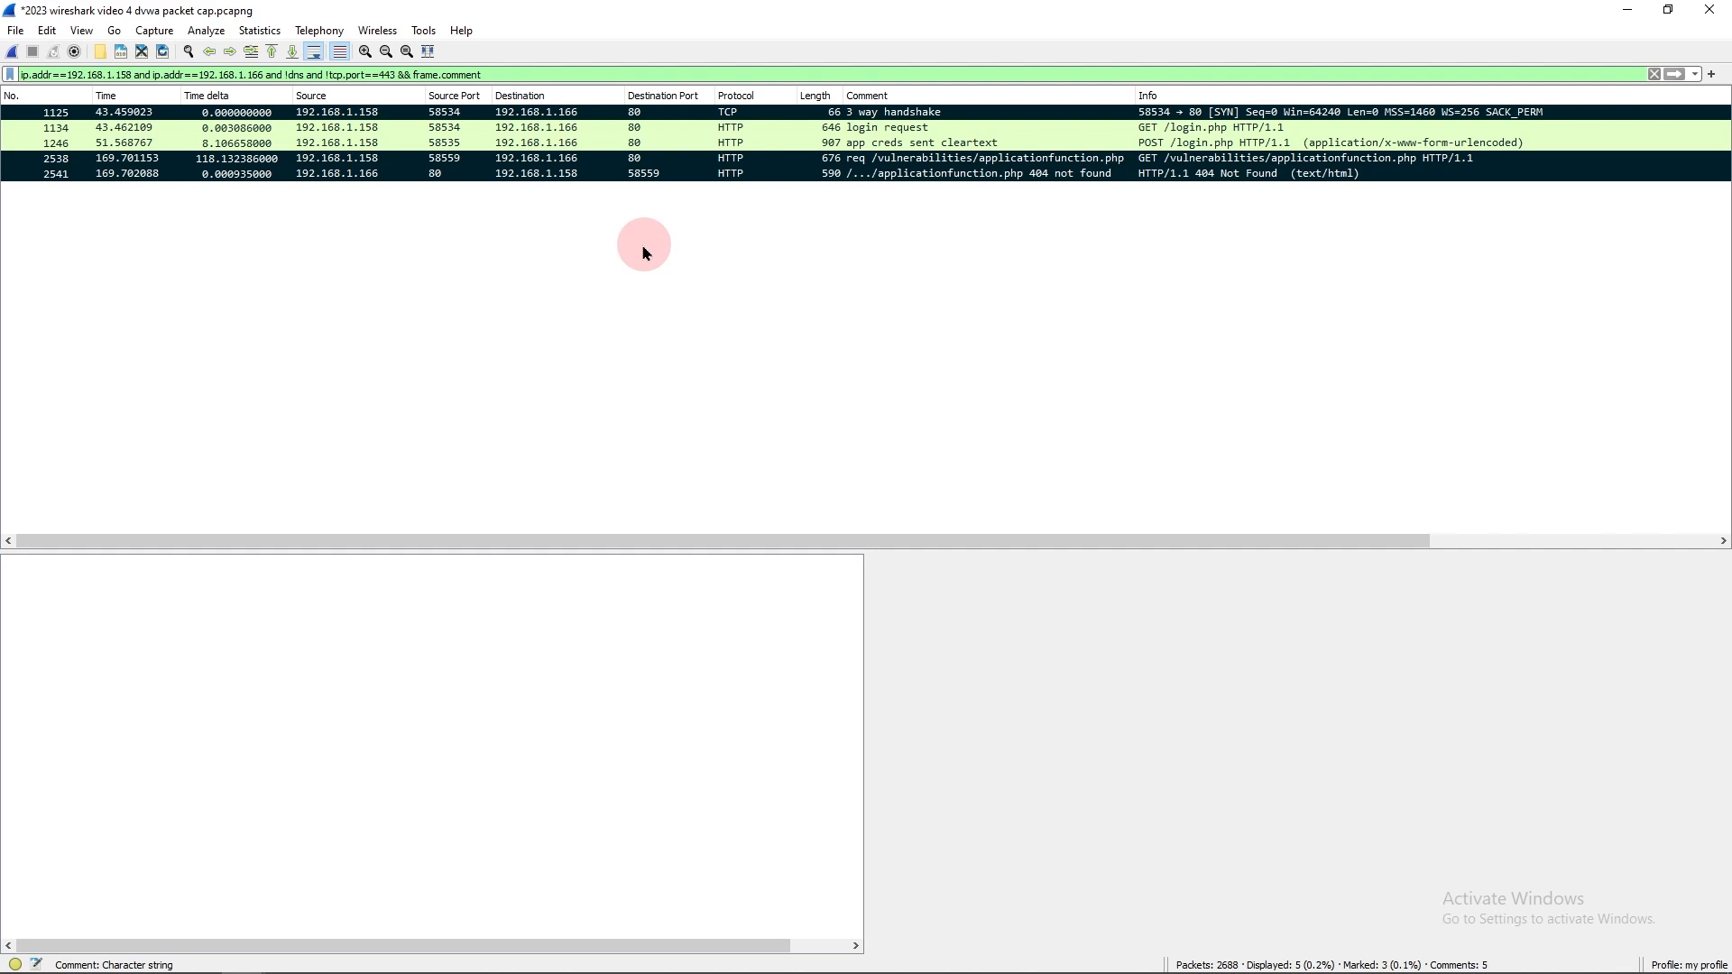